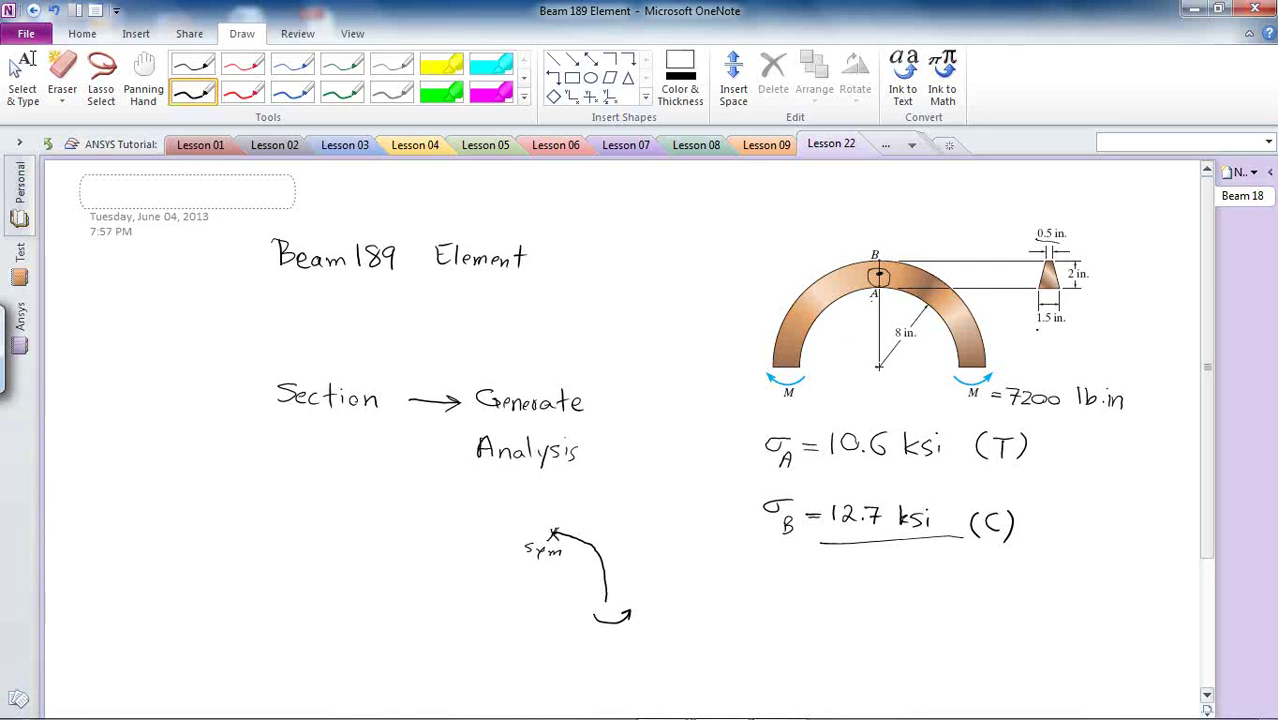
- Ink a radius arrow from the arch centre labelled 10", with an arrowhead and angle θ
mouse_move(878, 366)
left_mouse_down()
mouse_move(787, 321)
mouse_move(821, 371)
mouse_move(838, 364)
left_mouse_up()
mouse_move(845, 358)
left_mouse_down()
mouse_move(878, 362)
mouse_move(820, 300)
mouse_move(857, 319)
left_mouse_up()
mouse_move(851, 324)
left_mouse_down()
mouse_move(863, 323)
mouse_move(857, 338)
mouse_move(867, 315)
left_mouse_up()
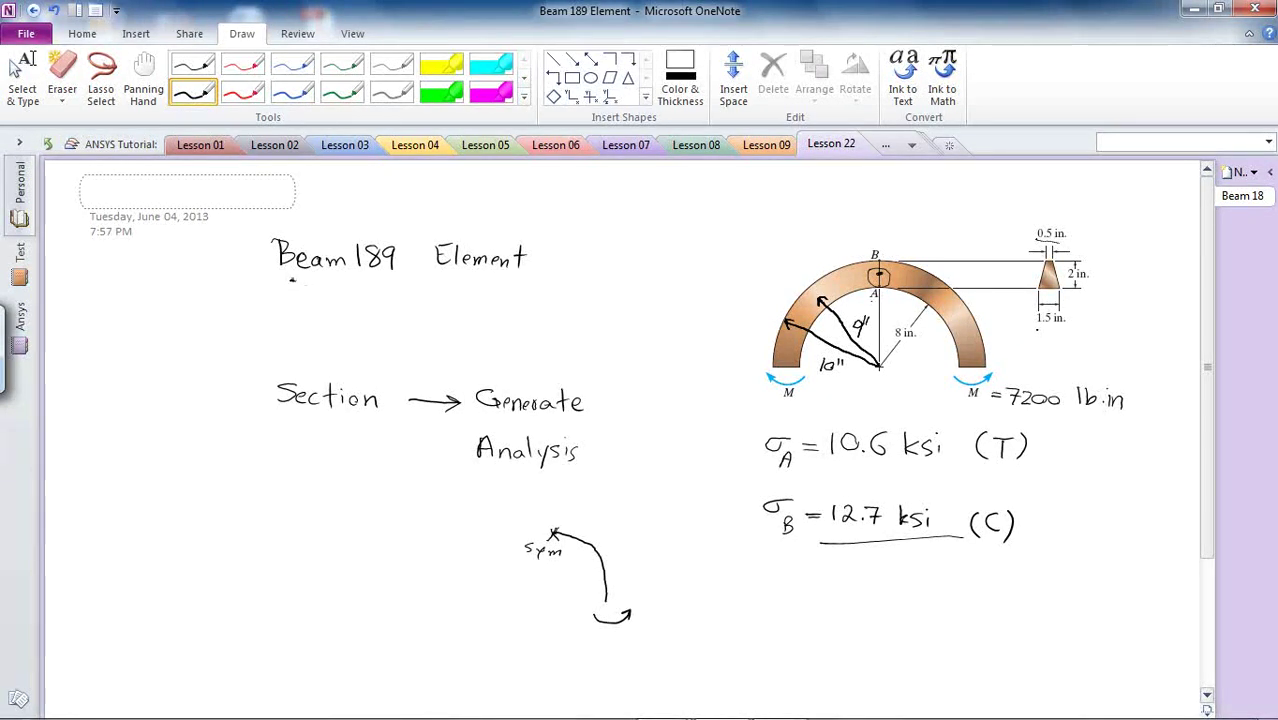
- Ink a line under the 'Beam189 Element' title
left_click_drag(291, 281, 518, 284)
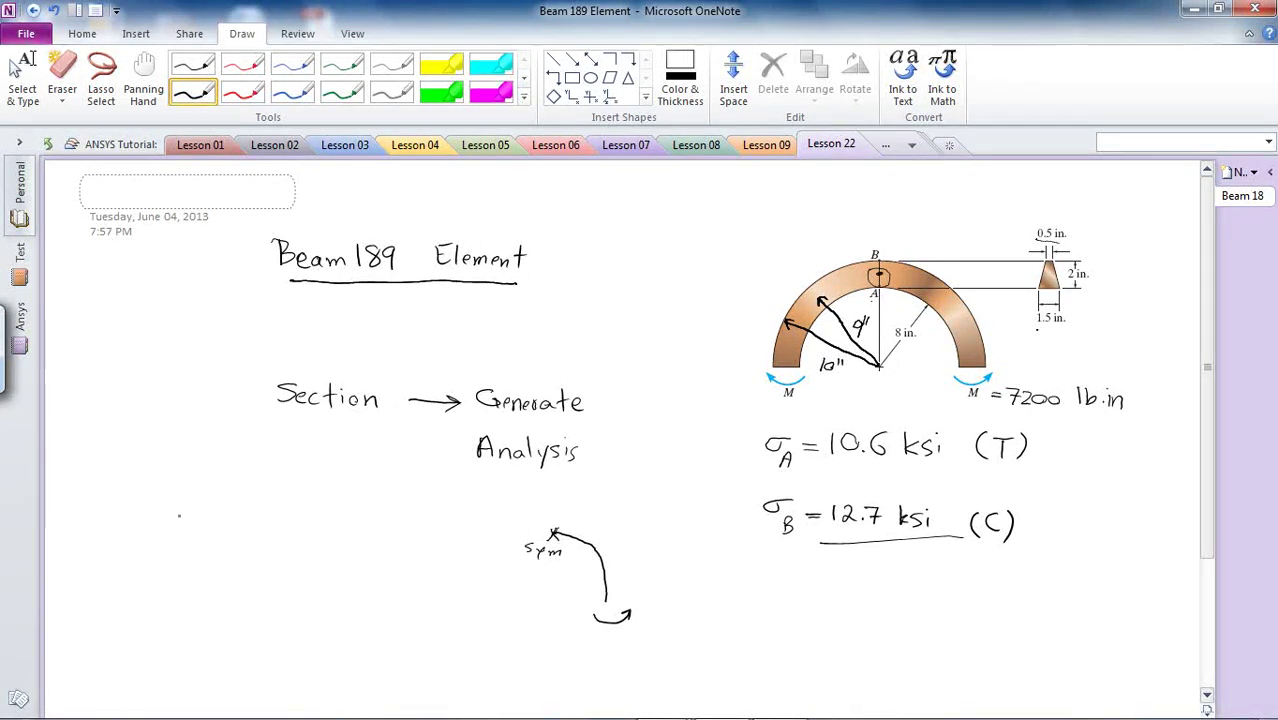
- Sketch a half-arch with a symmetry mark, and a second arch with a hatched fixed left support
mouse_move(158, 543)
left_mouse_down()
mouse_move(199, 482)
mouse_move(253, 472)
mouse_move(288, 483)
mouse_move(321, 540)
left_mouse_up()
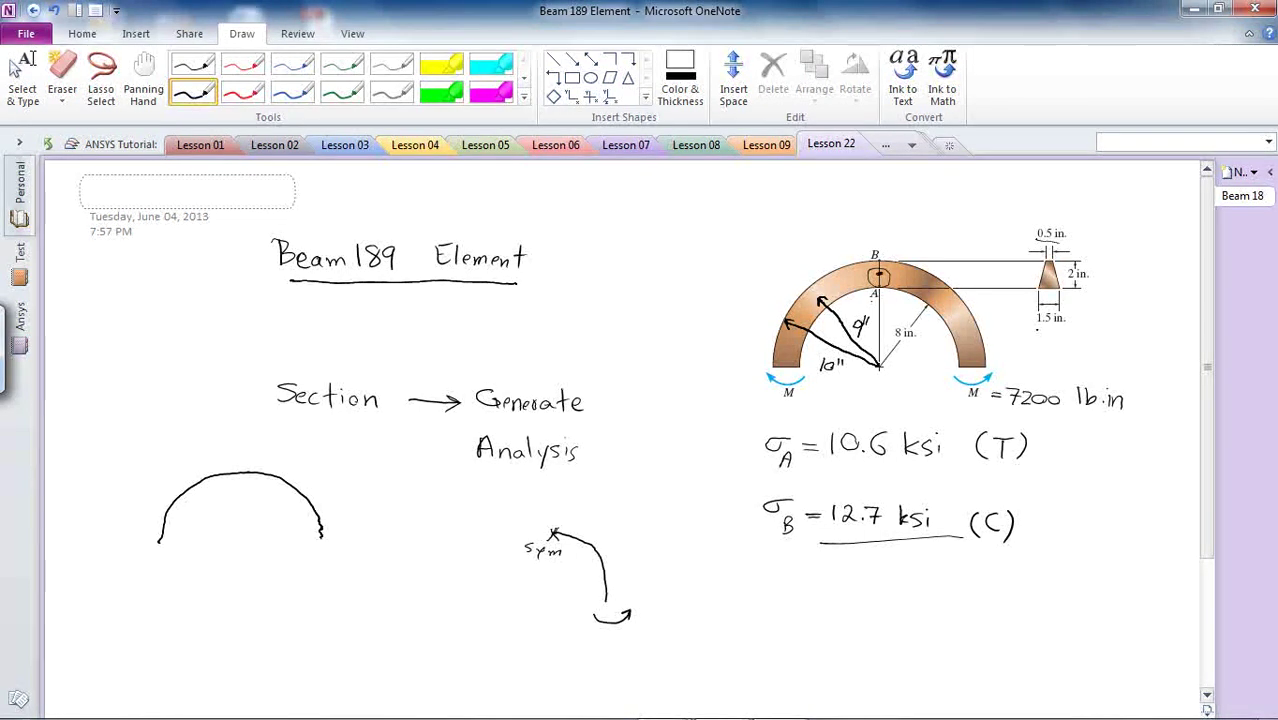
mouse_move(242, 473)
left_mouse_down()
mouse_move(251, 492)
mouse_move(247, 471)
mouse_move(241, 485)
left_mouse_up()
mouse_move(631, 268)
left_mouse_down()
mouse_move(636, 232)
mouse_move(682, 195)
mouse_move(738, 198)
mouse_move(767, 232)
mouse_move(778, 268)
left_mouse_up()
left_click_drag(623, 270, 652, 269)
left_click_drag(629, 272, 631, 280)
left_click_drag(646, 272, 640, 280)
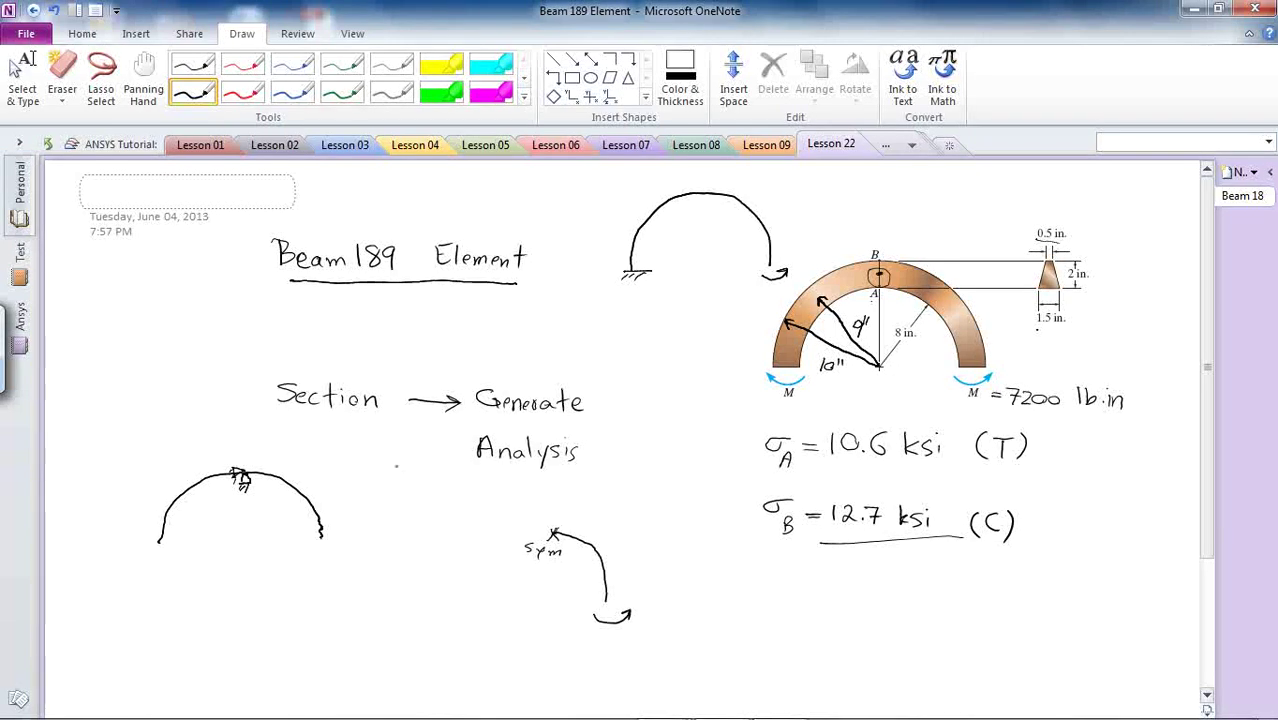
- Draw end moment arrows on both half-arch ends and underline 10.6 ksi
left_click_drag(306, 546, 343, 552)
left_click_drag(174, 553, 148, 566)
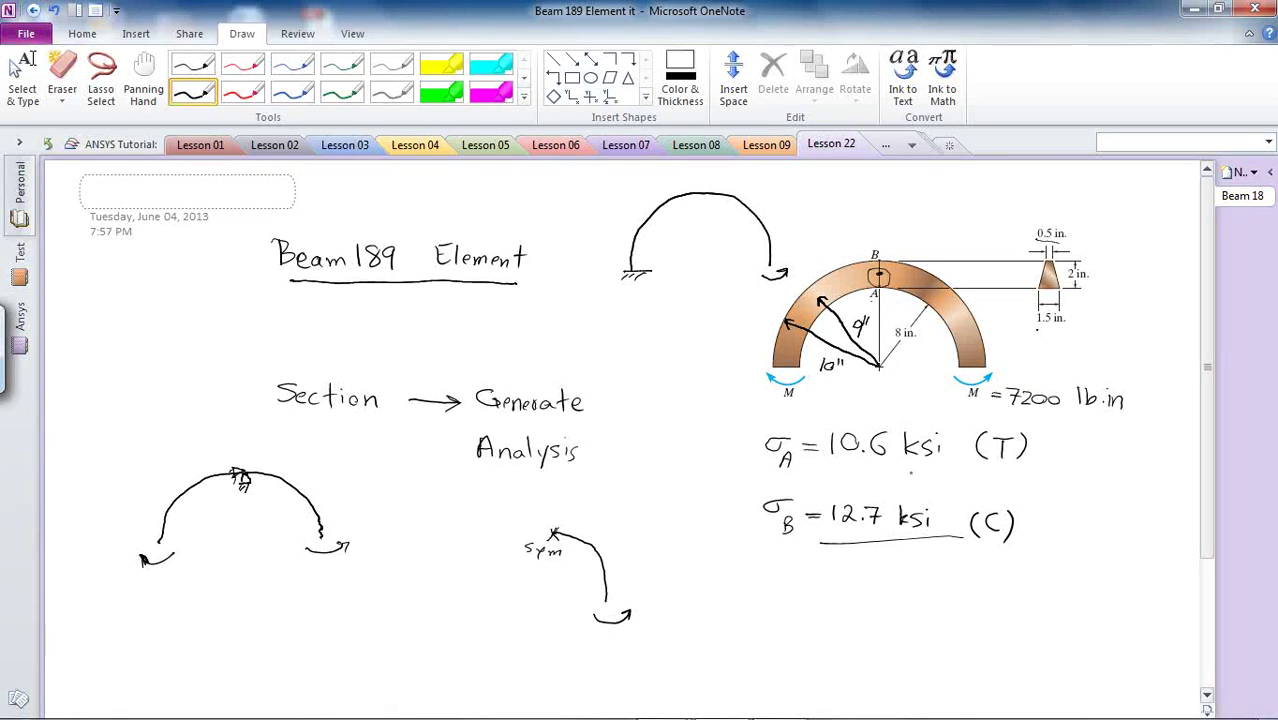
left_click_drag(830, 467, 976, 466)
- Create keypoint 1 at (-1, 0.75) with Keypoints In Active CS
key("alt+Tab")
left_click(735, 10)
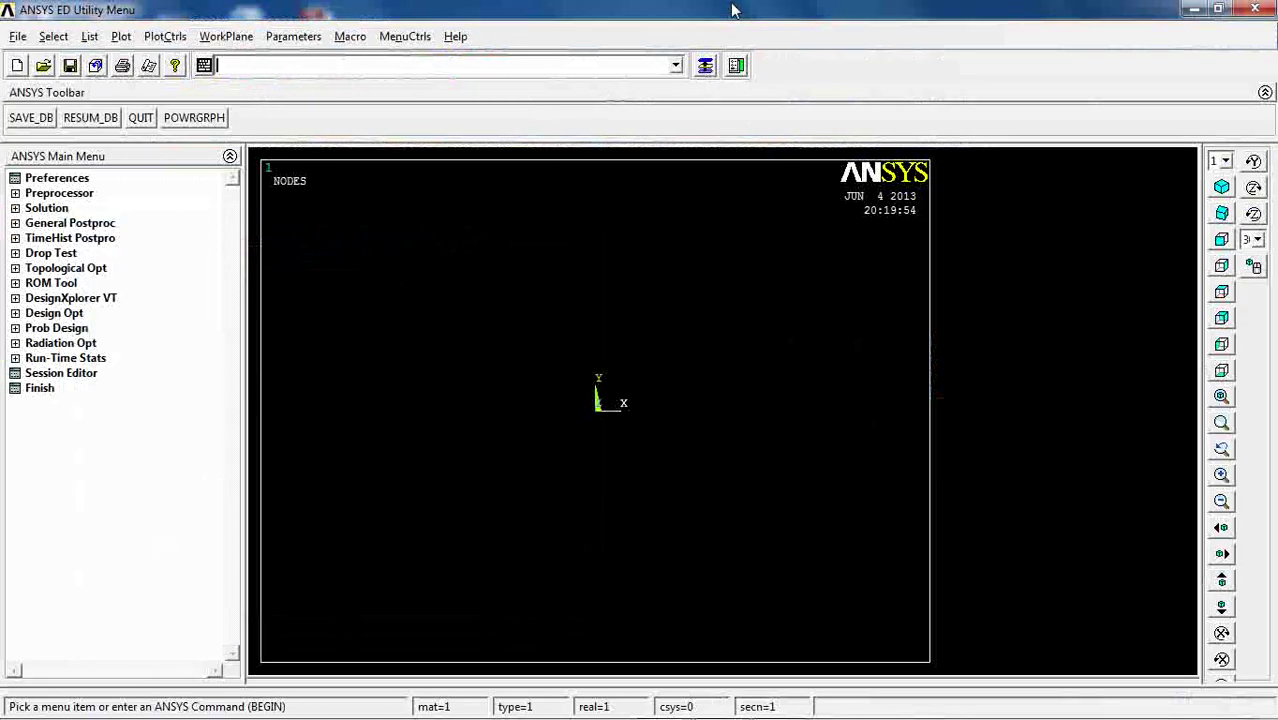
left_click(56, 193)
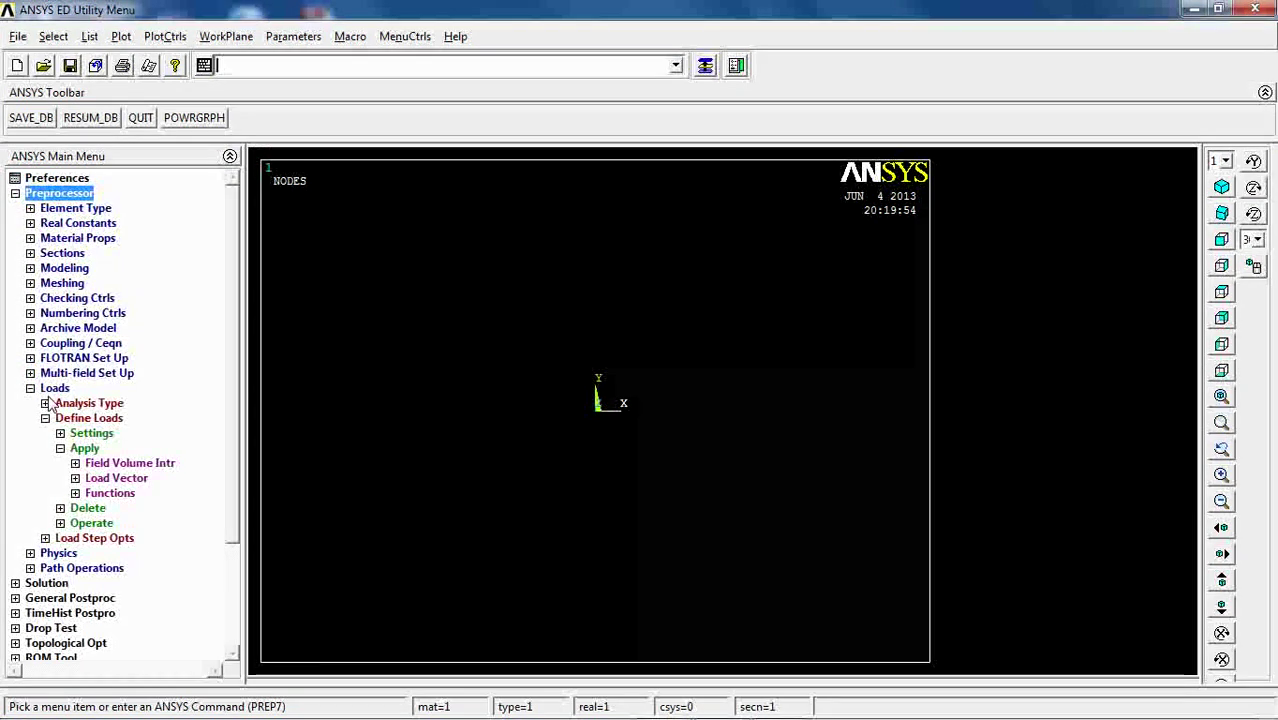
left_click(55, 388)
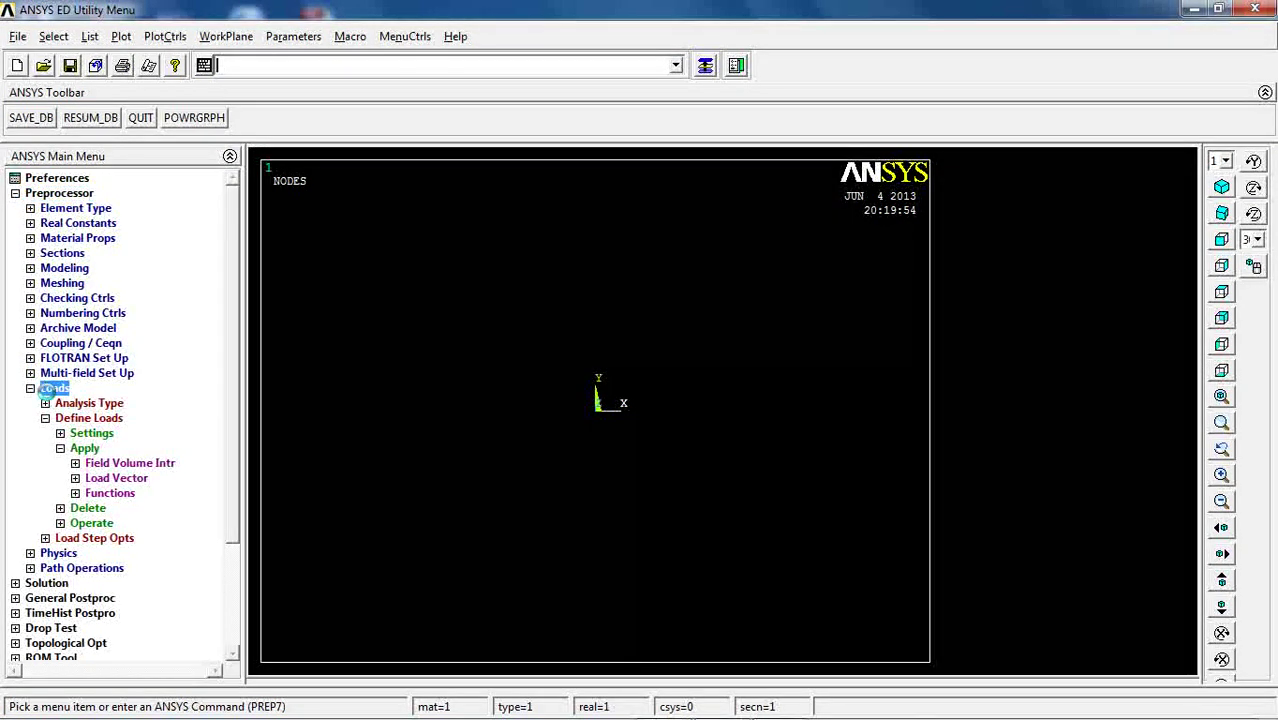
left_click(52, 269)
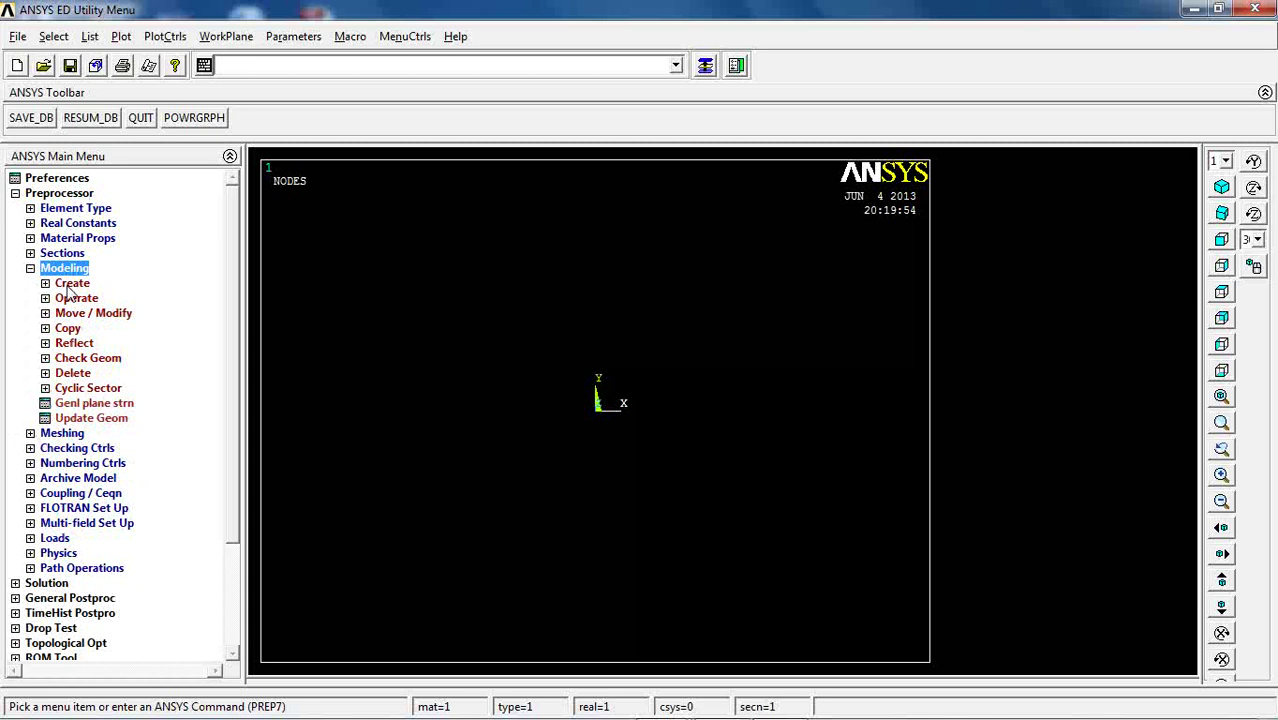
left_click(70, 284)
left_click(95, 298)
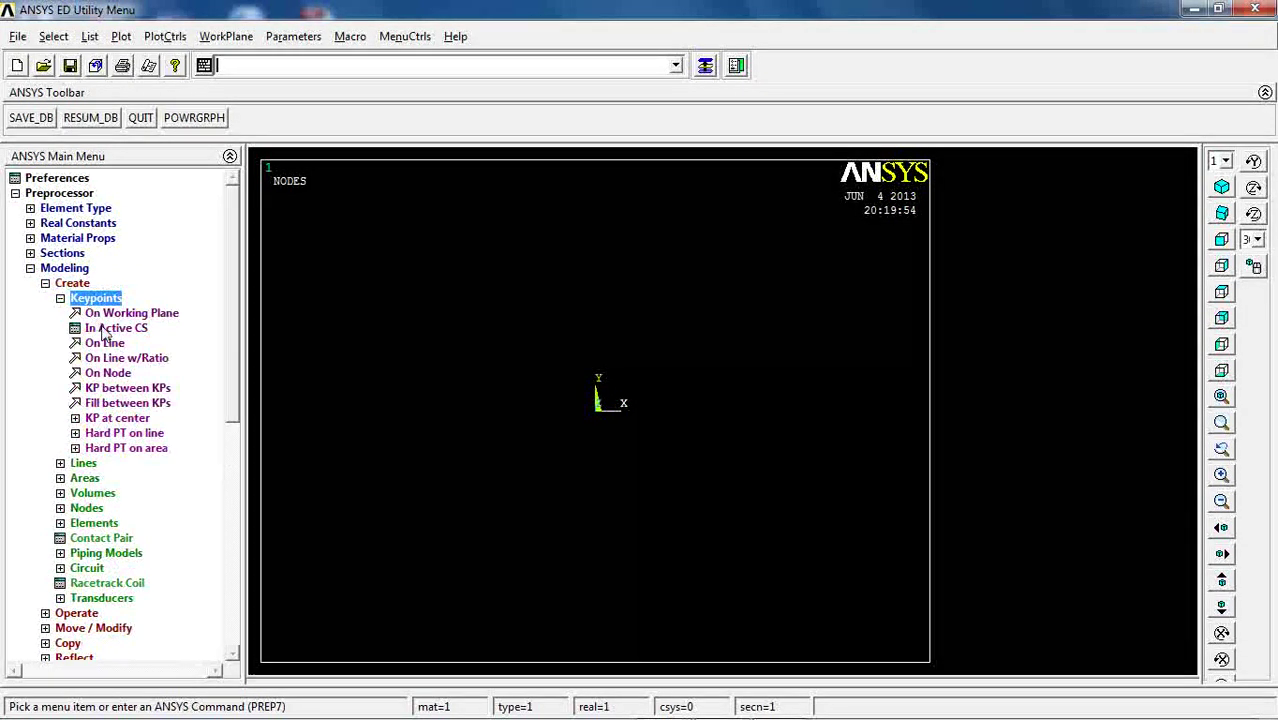
left_click(106, 330)
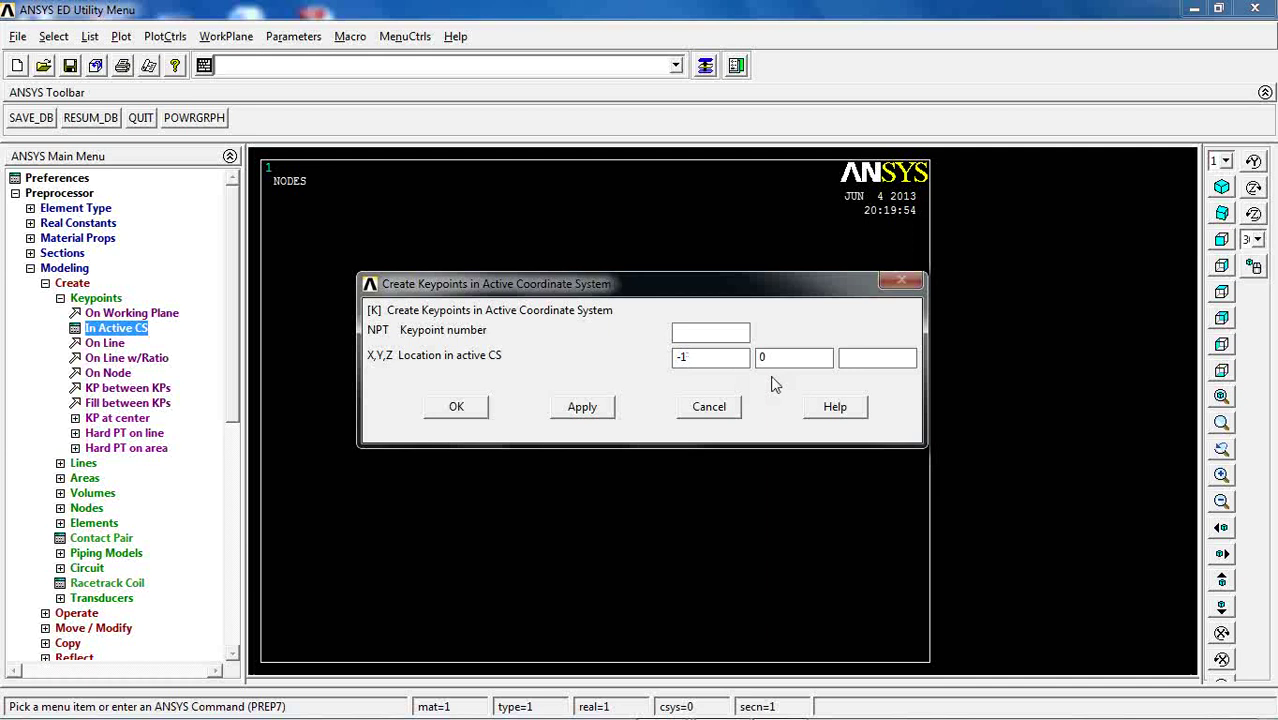
type(".75")
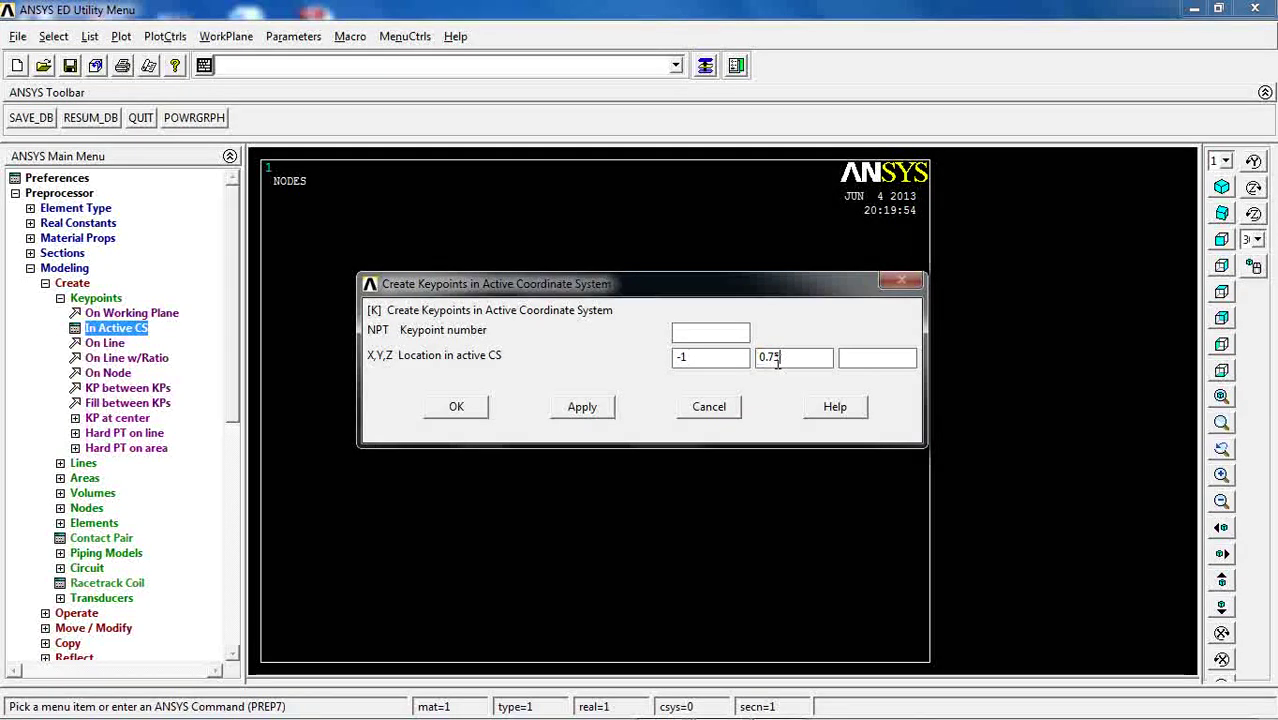
left_click(582, 406)
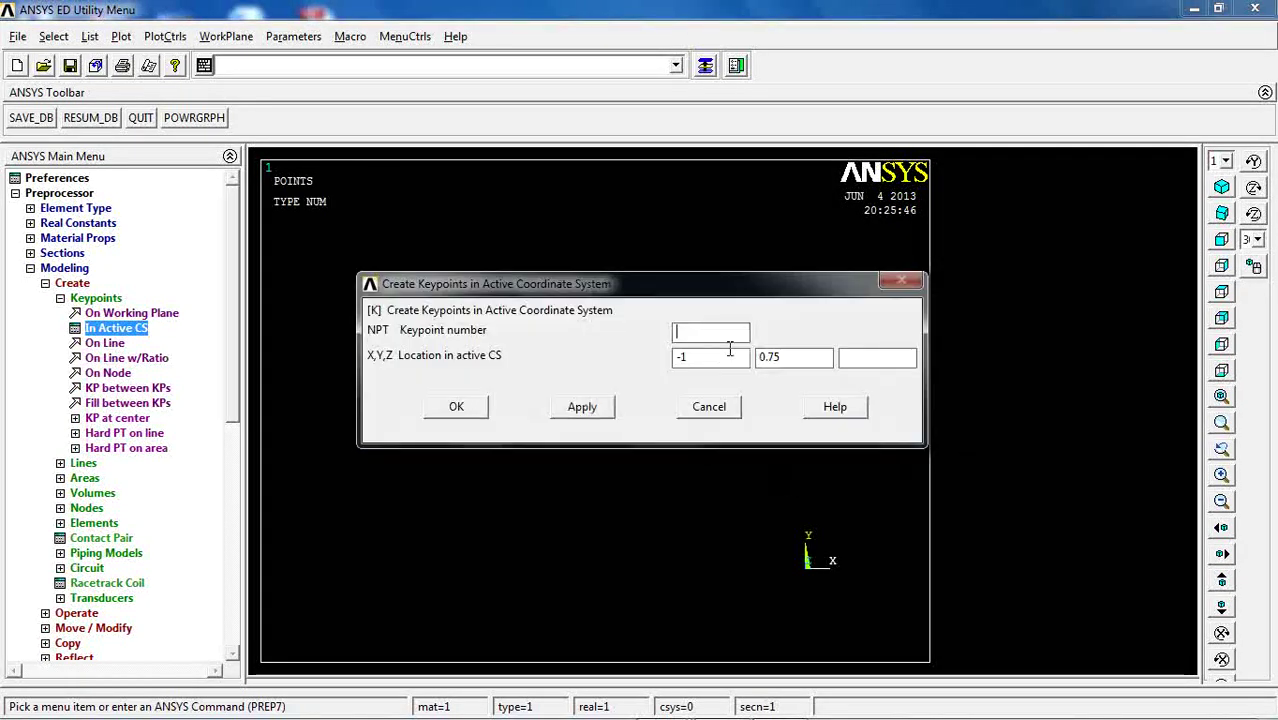
- Create keypoint 2 at (1, 0.25)
double_click(721, 351)
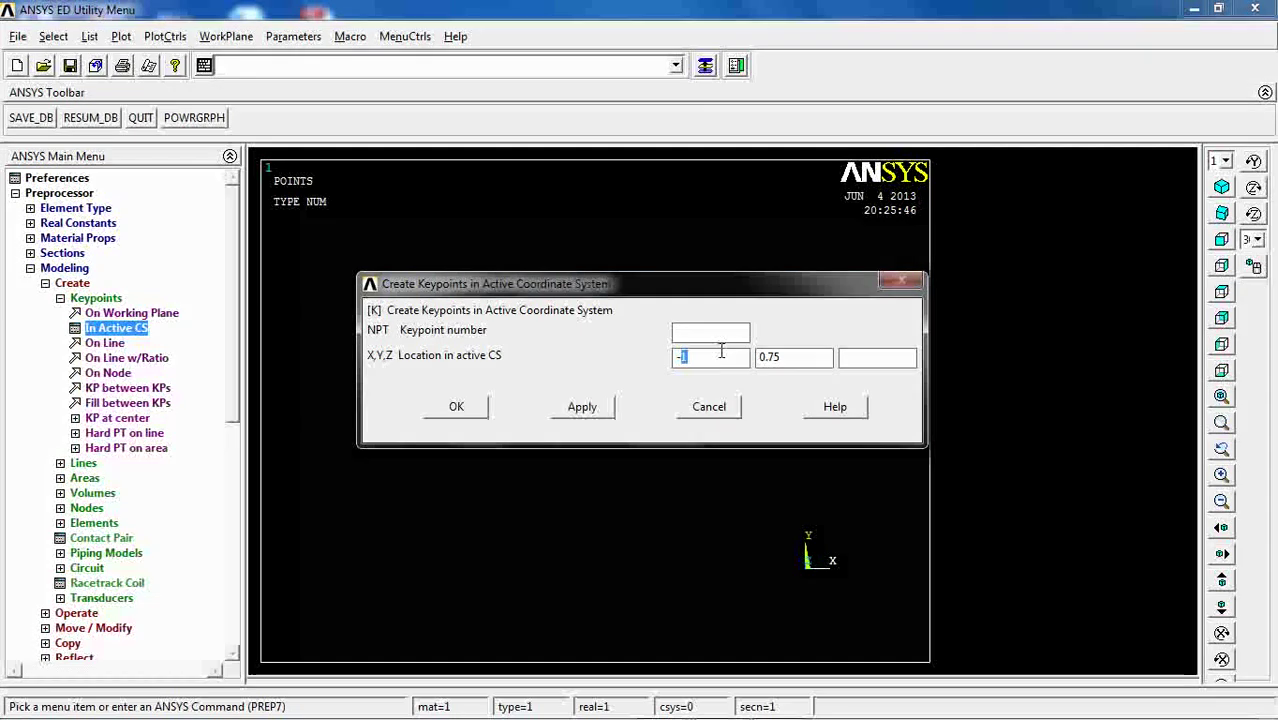
key("BackSpace")
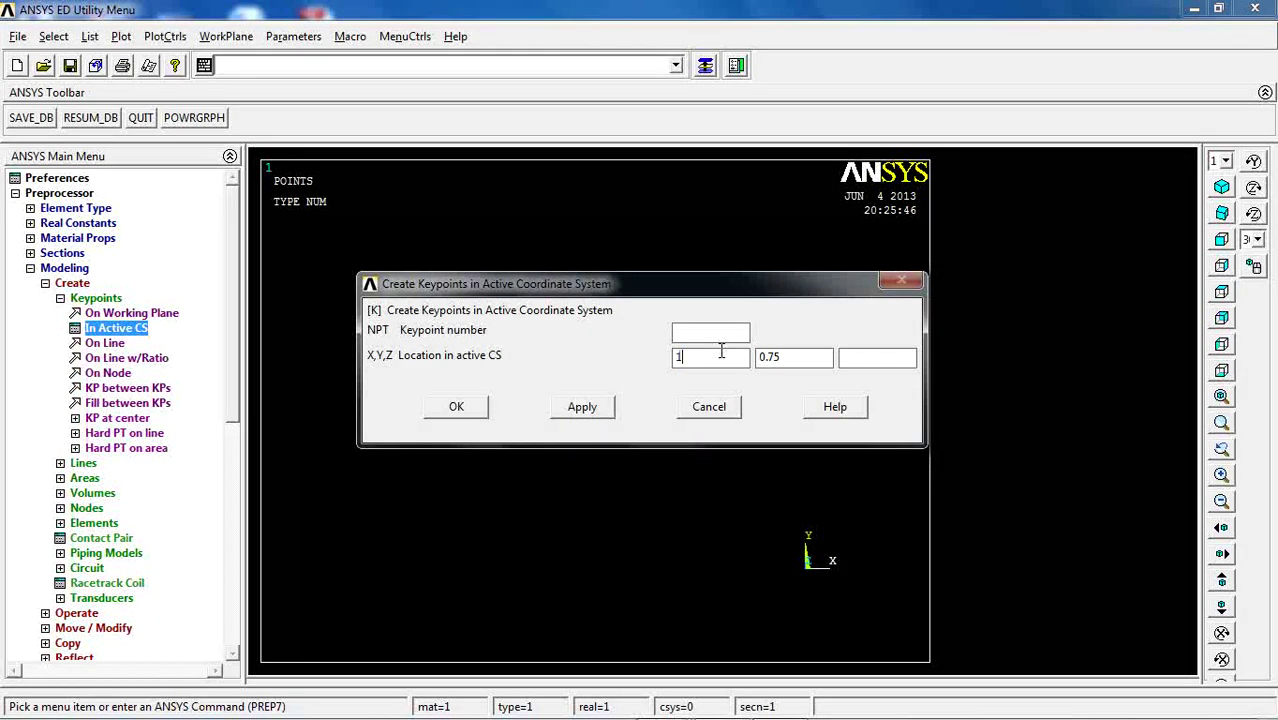
left_click_drag(788, 366, 727, 358)
left_click(598, 409)
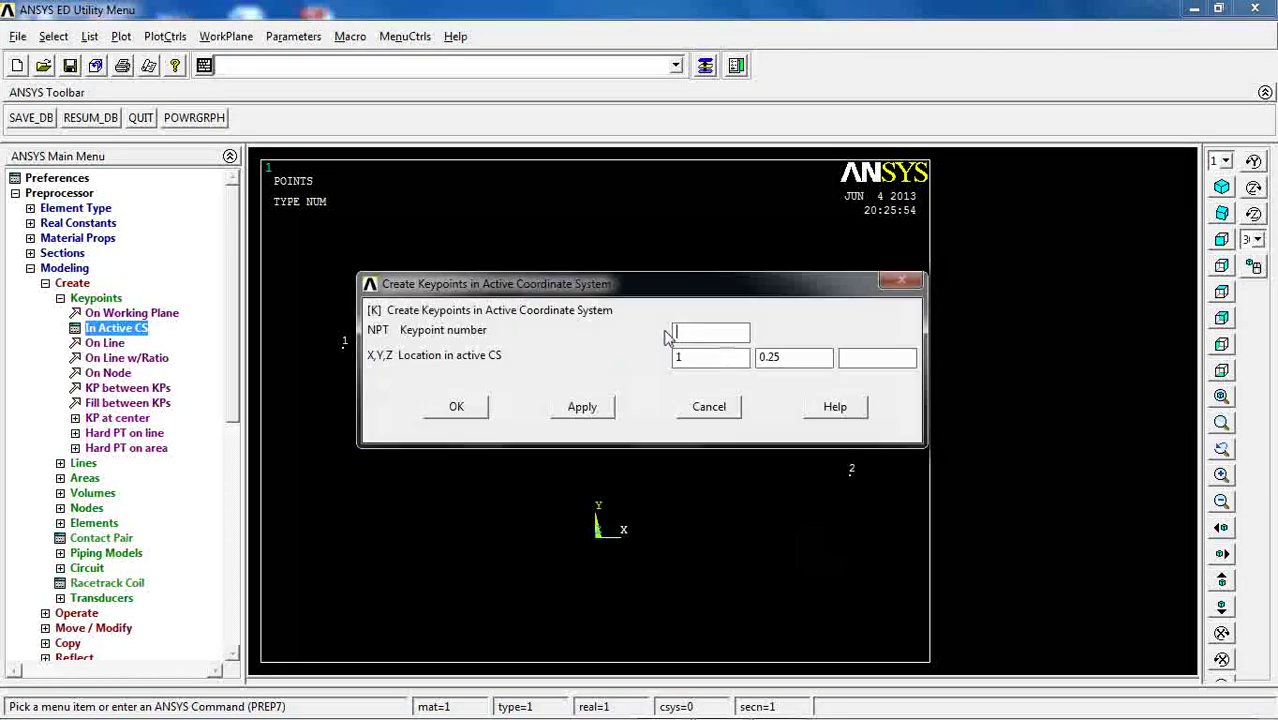
- Create keypoint 3 at (1, -0.25) and keypoint 4 at (-1, -0.75)
left_click_drag(667, 293, 605, 113)
left_click(659, 179)
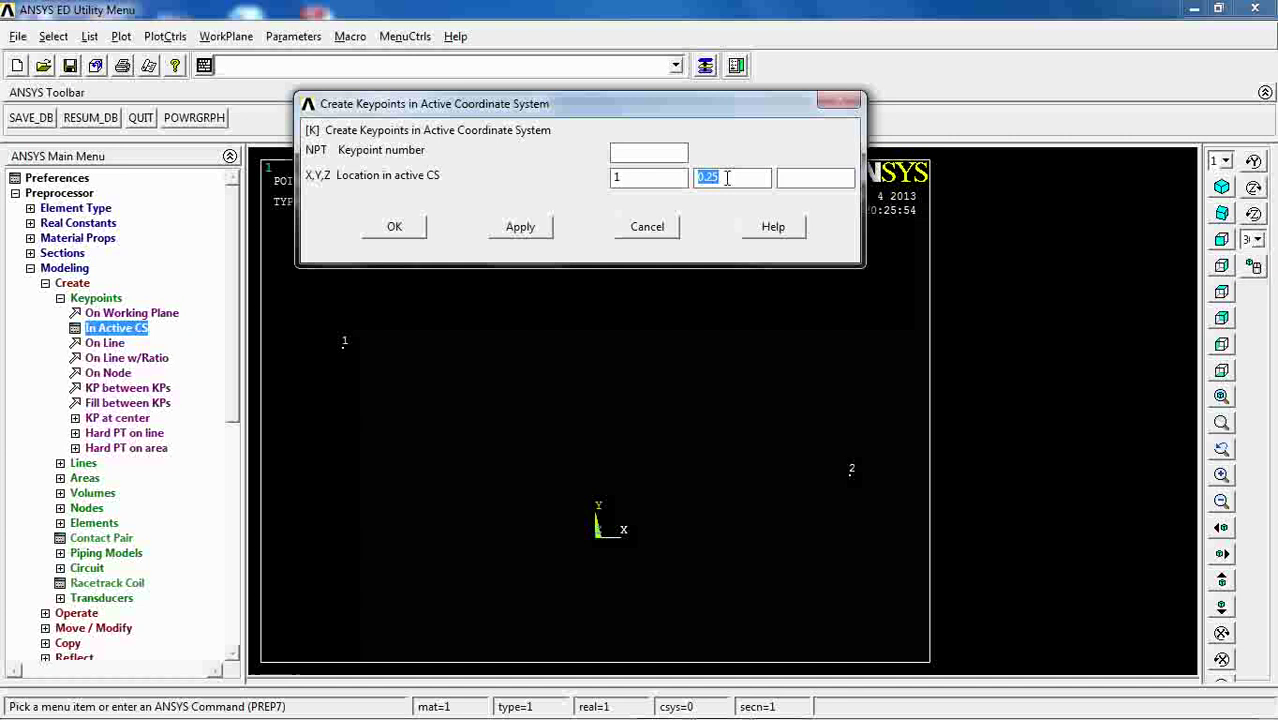
type("-0.25")
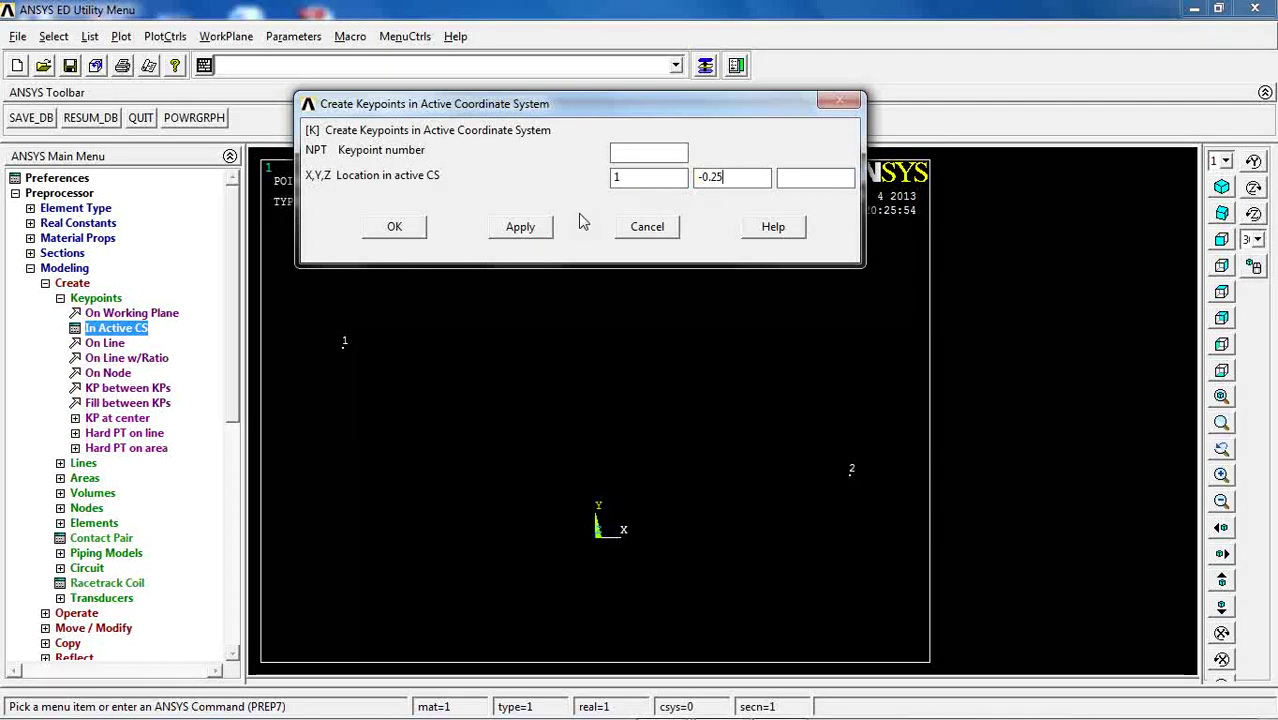
left_click(520, 226)
left_click(646, 177)
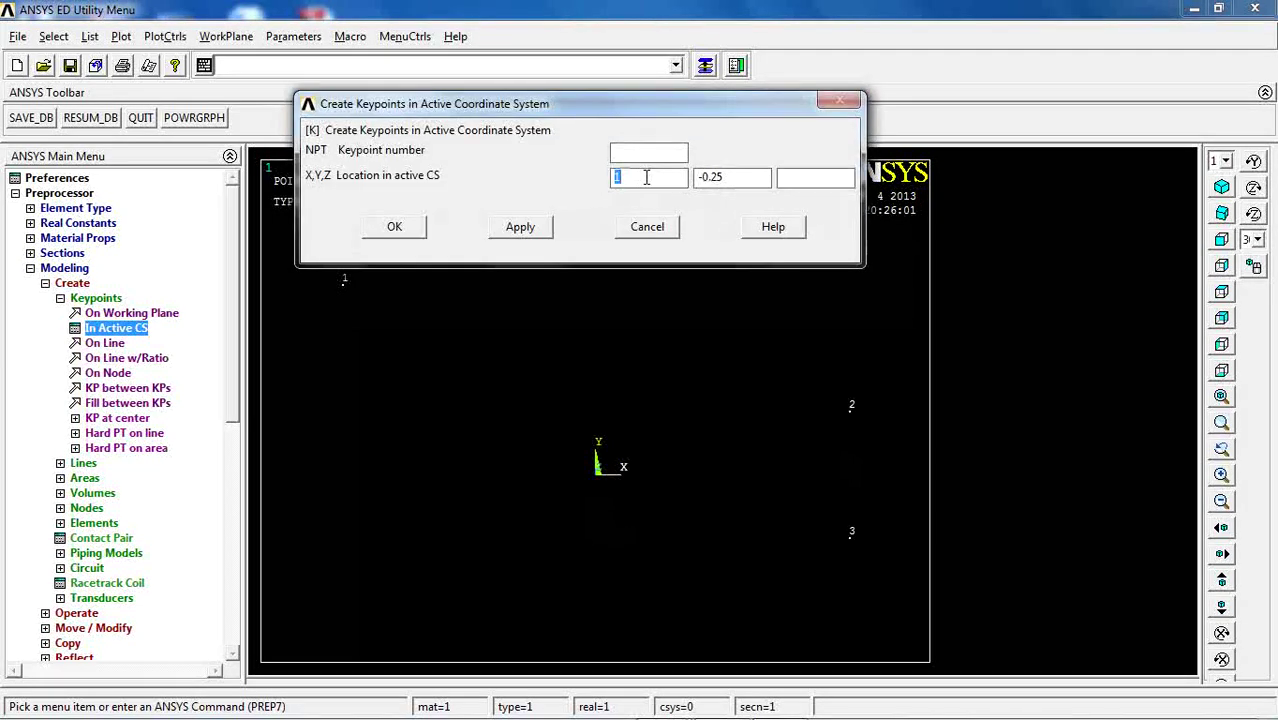
type("-1")
left_click_drag(724, 178, 708, 178)
left_click(396, 227)
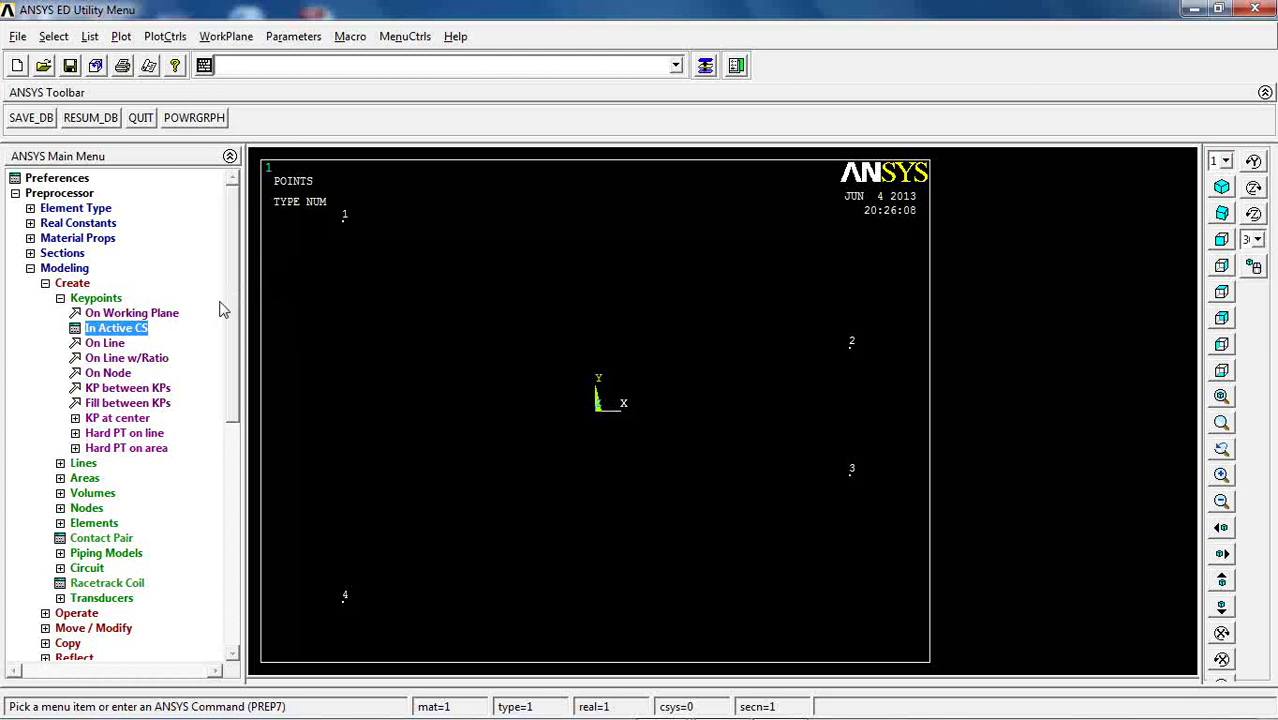
- Draw straight lines 1-2, 2-3, 3-4 and 4-1 between the keypoints
left_click(84, 299)
left_click(84, 313)
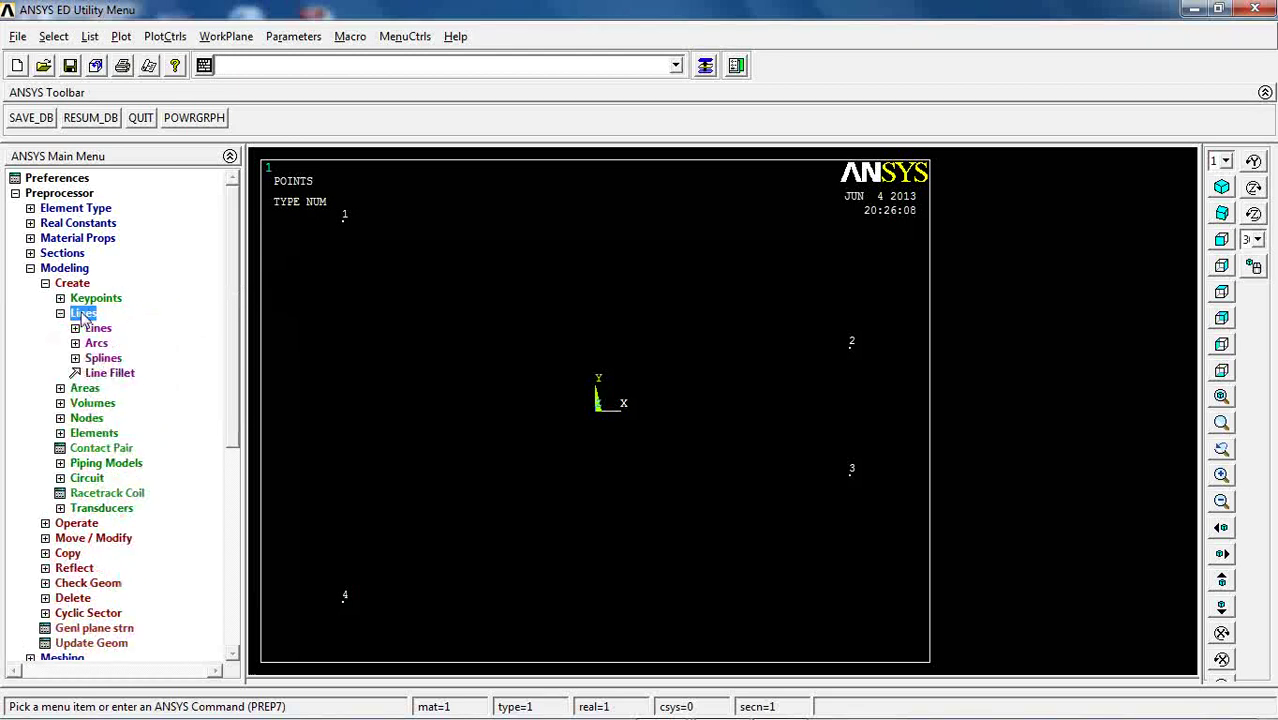
left_click(98, 329)
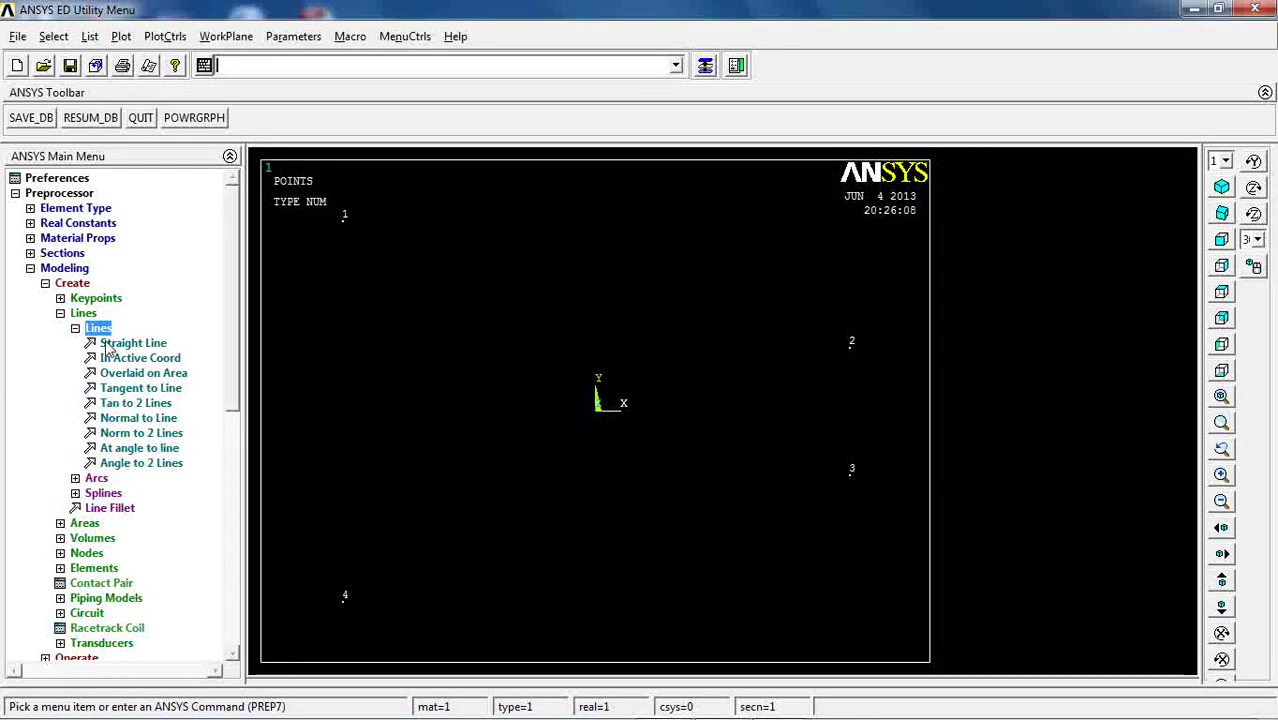
left_click(110, 343)
left_click(344, 217)
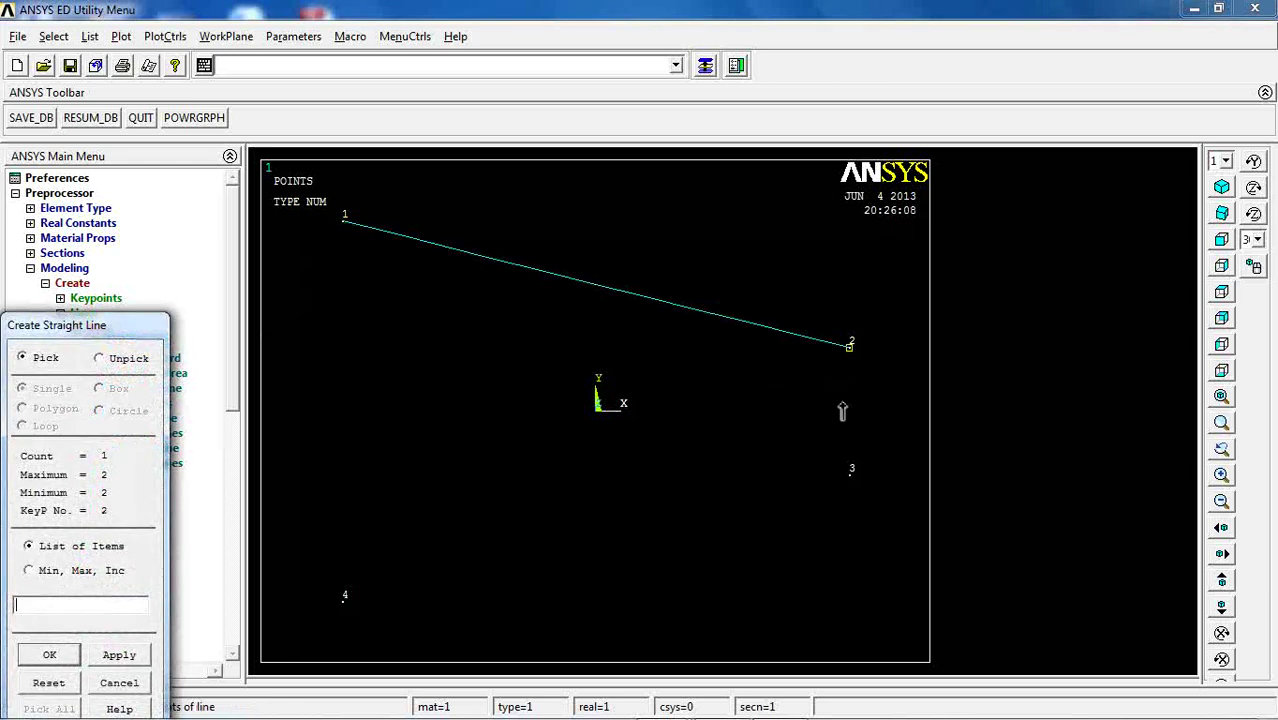
left_click(851, 343)
left_click(851, 469)
left_click(344, 596)
left_click(344, 596)
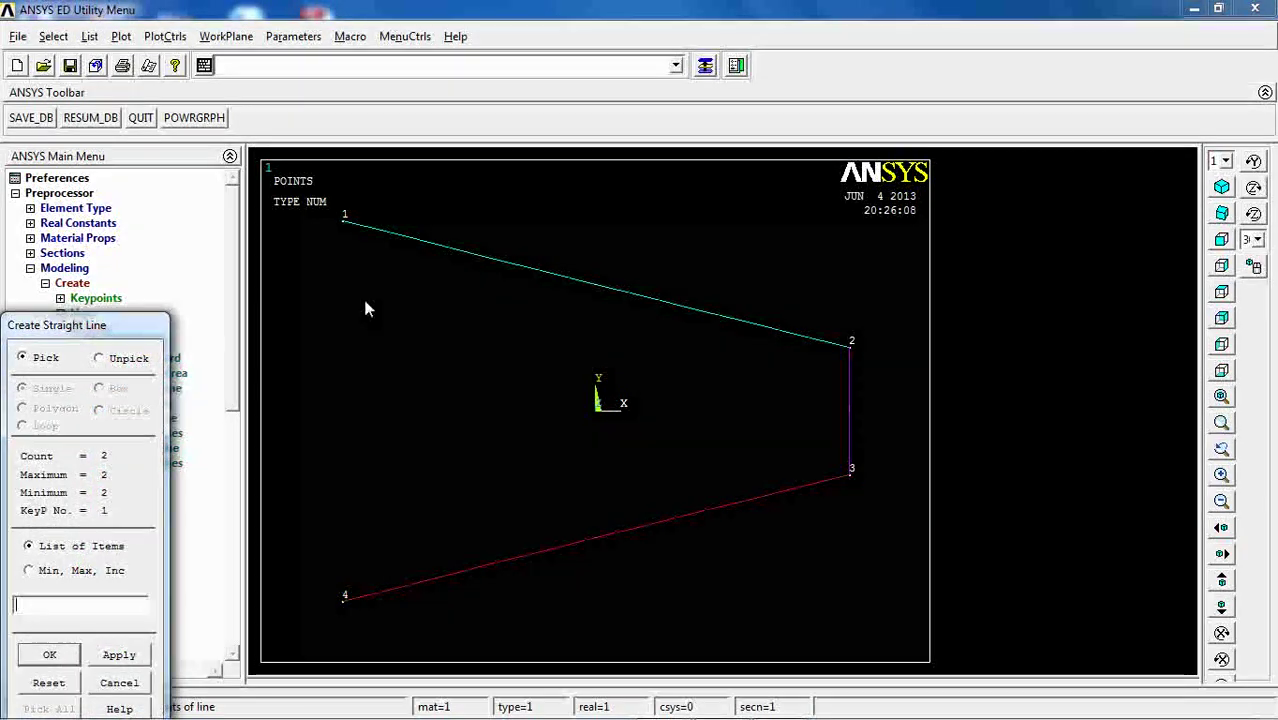
left_click(344, 217)
left_click(49, 654)
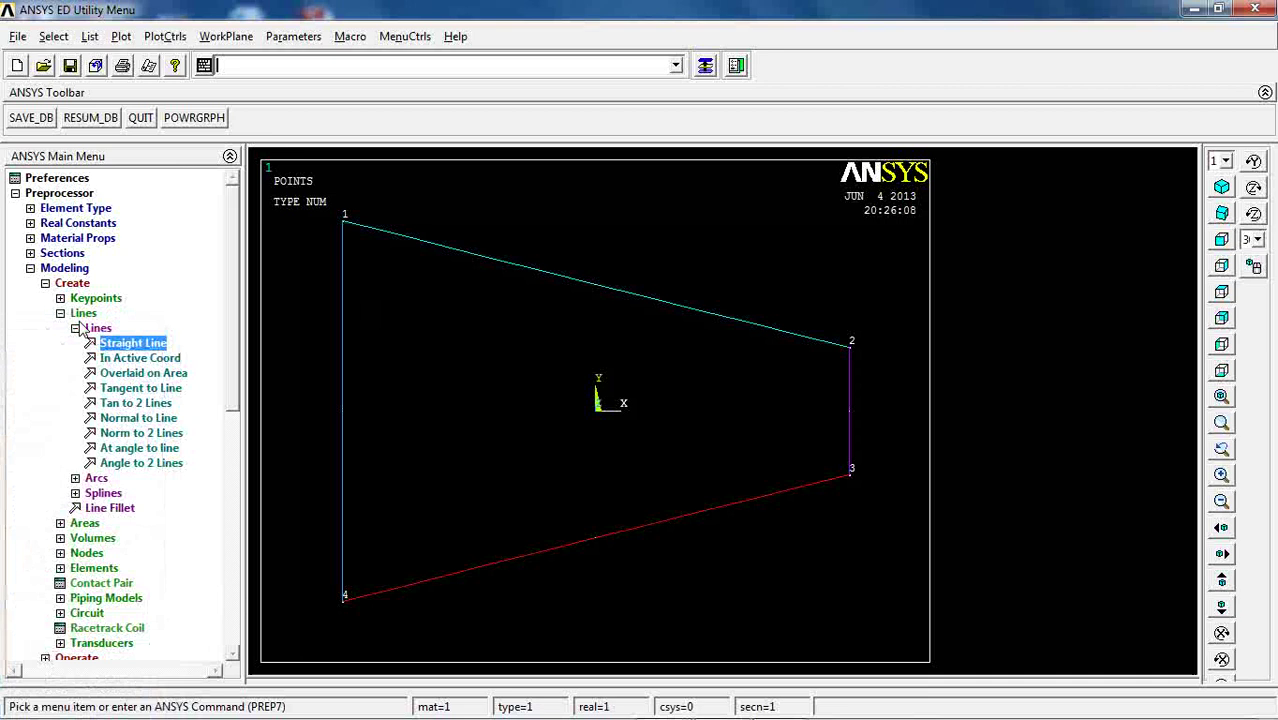
- Create an arbitrary area bounded by the four lines
left_click(86, 326)
left_click(84, 313)
left_click(85, 328)
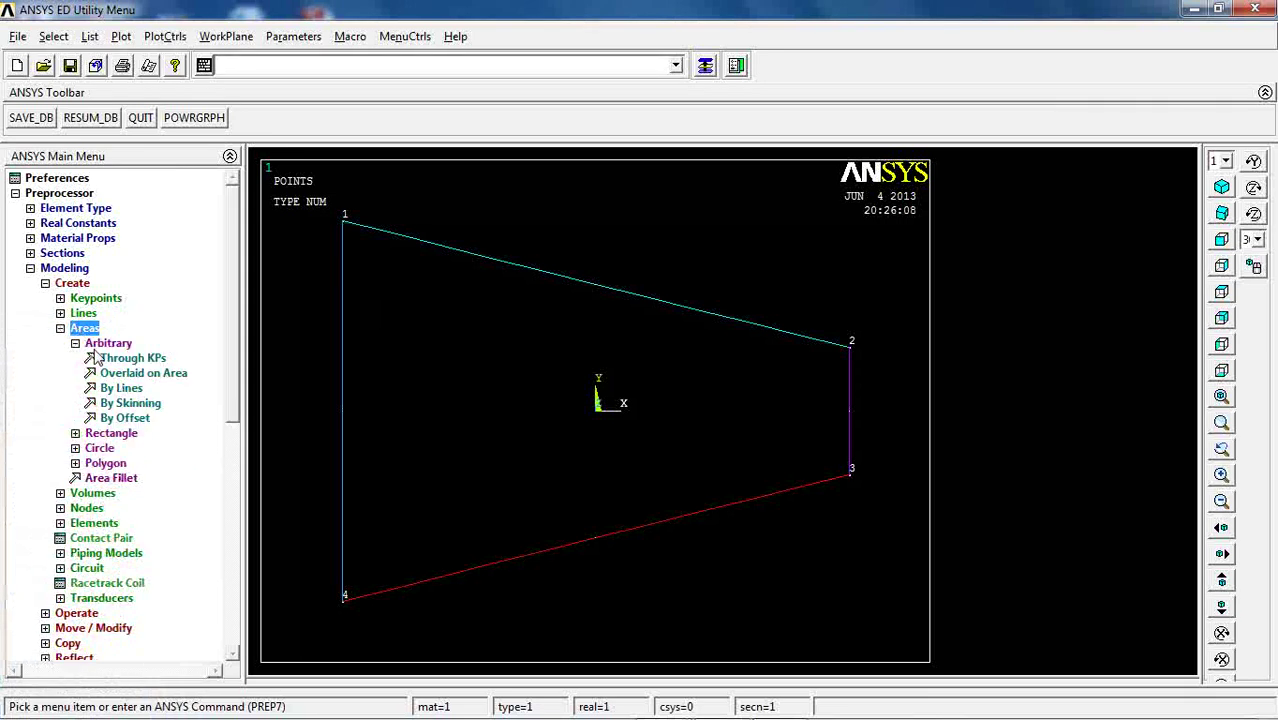
left_click(121, 388)
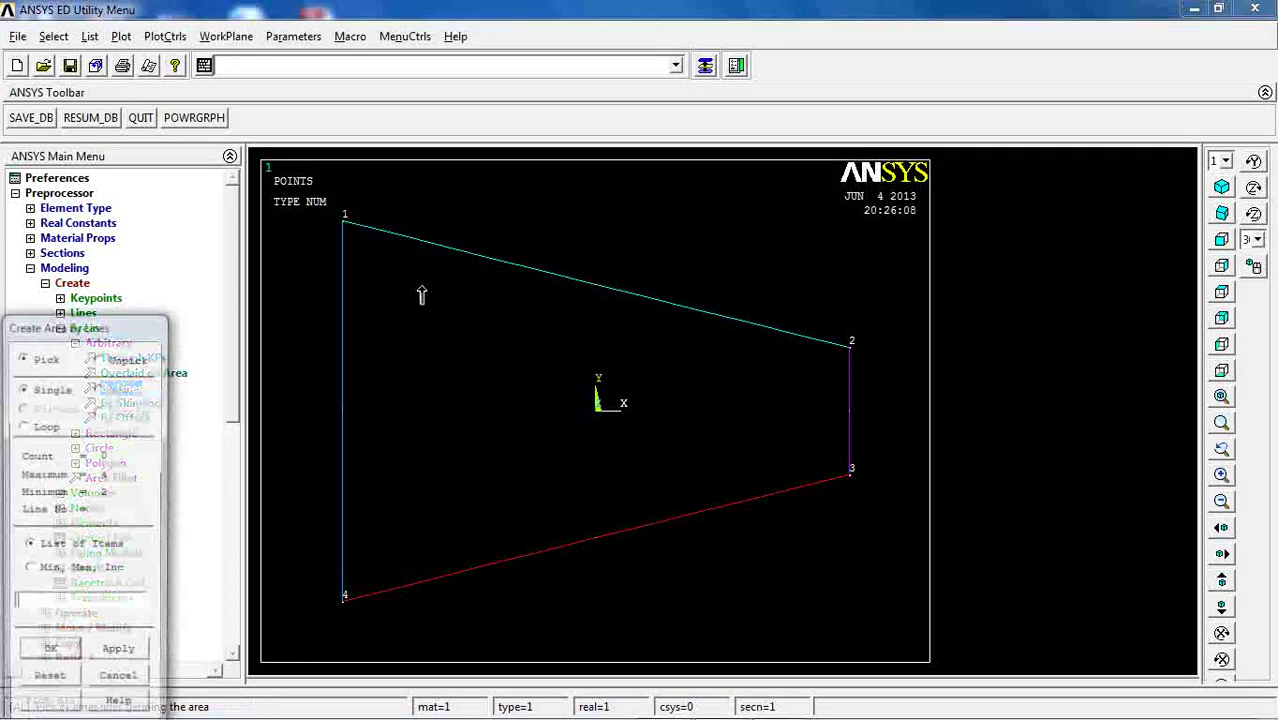
left_click(520, 257)
left_click(845, 410)
left_click(594, 566)
left_click(381, 545)
left_click(49, 654)
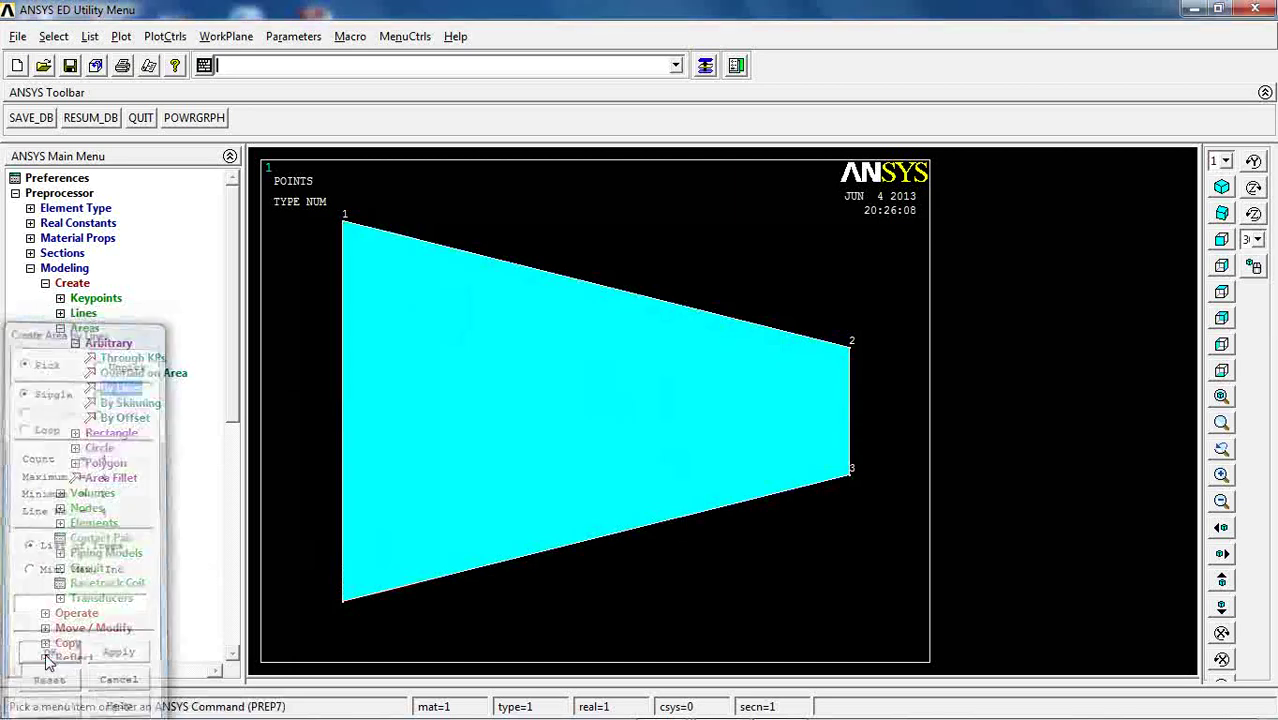
left_click(45, 283)
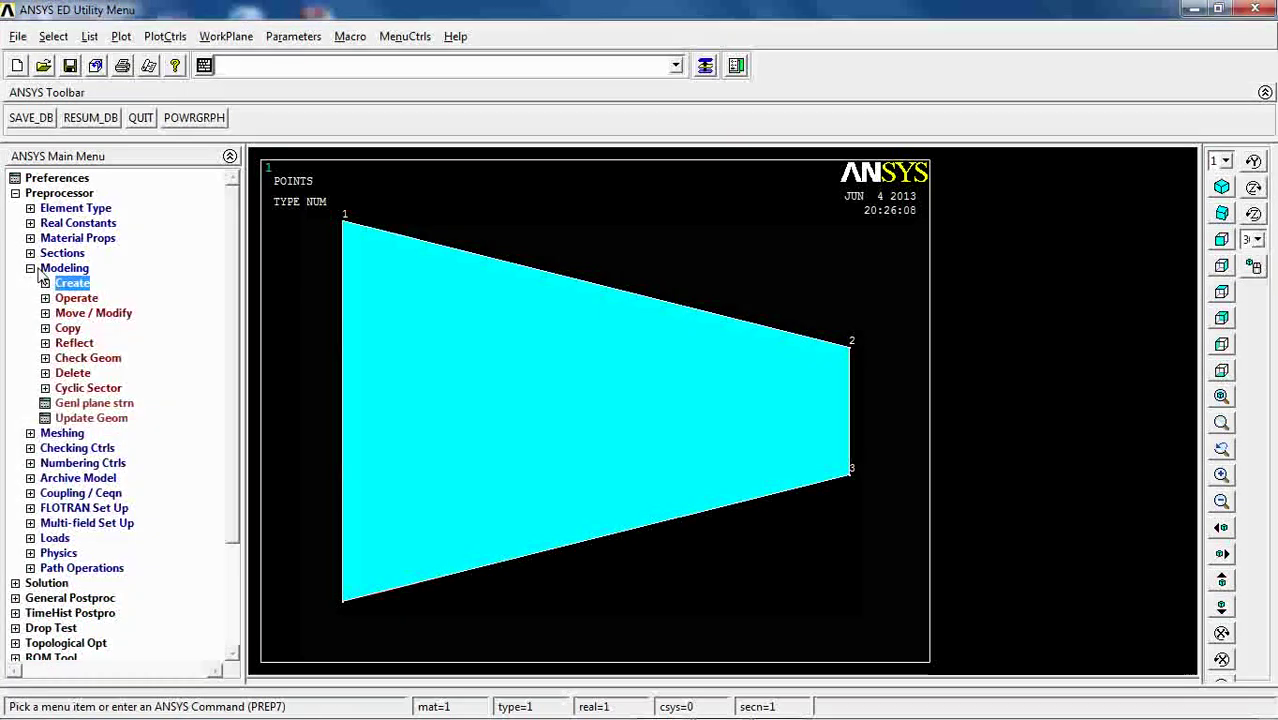
left_click(30, 268)
- Assign 25 element divisions to the top and bottom edges
left_click(42, 285)
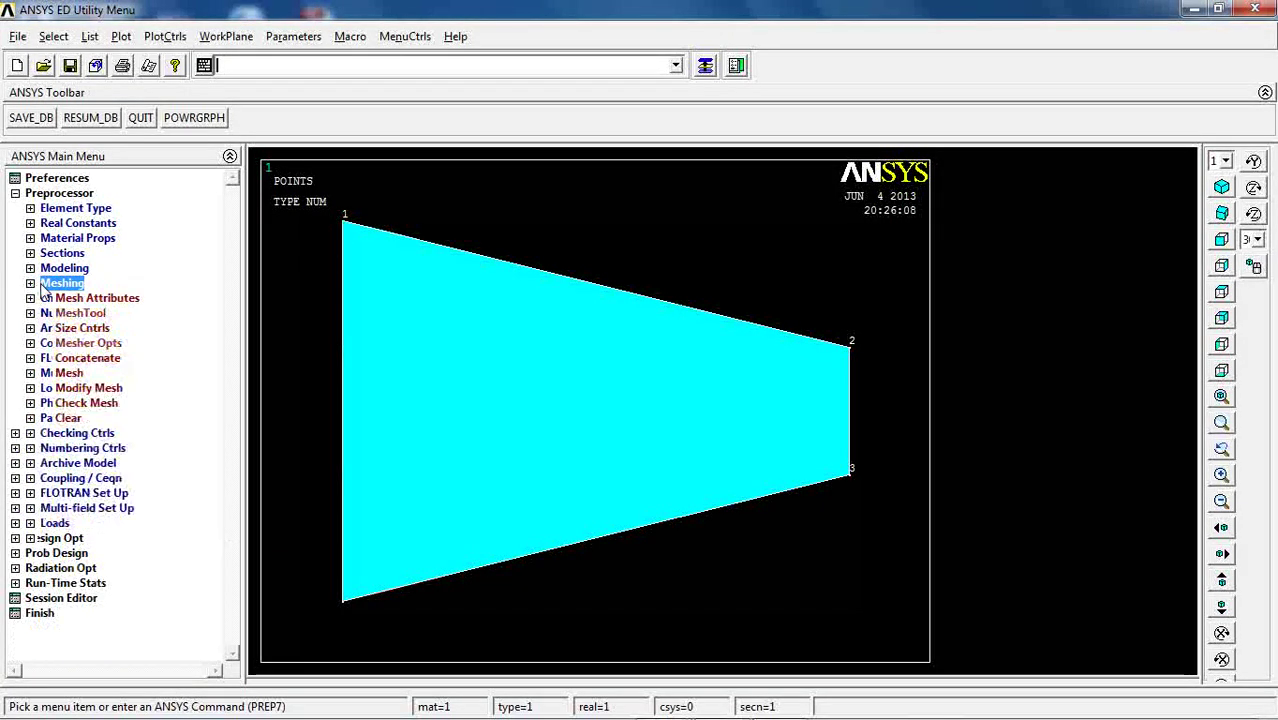
left_click(80, 329)
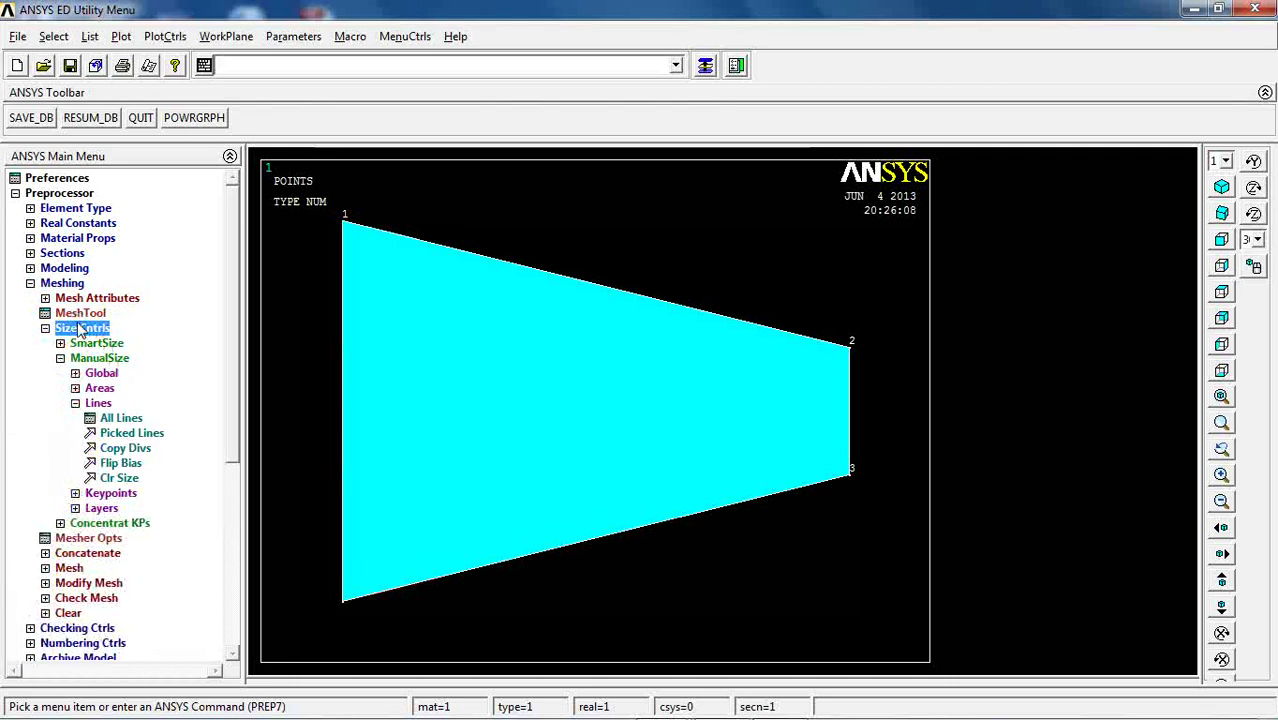
left_click(132, 433)
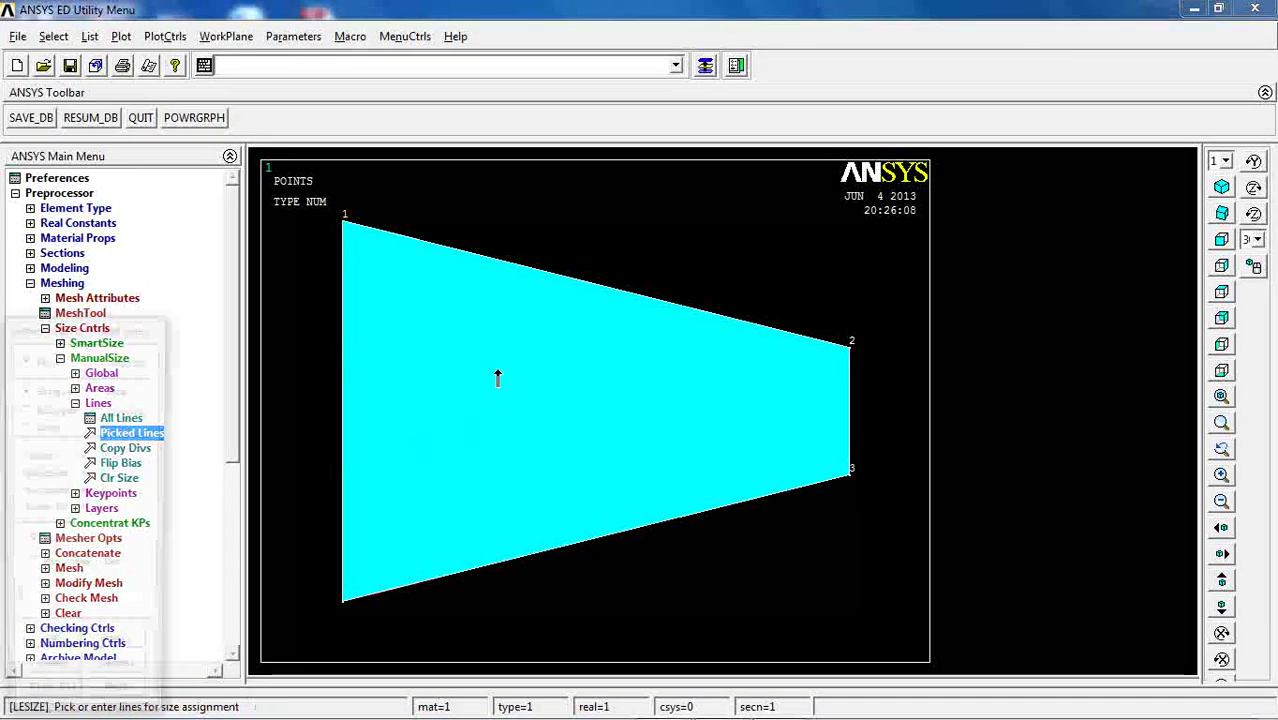
left_click(499, 374)
left_click(530, 567)
left_click(48, 654)
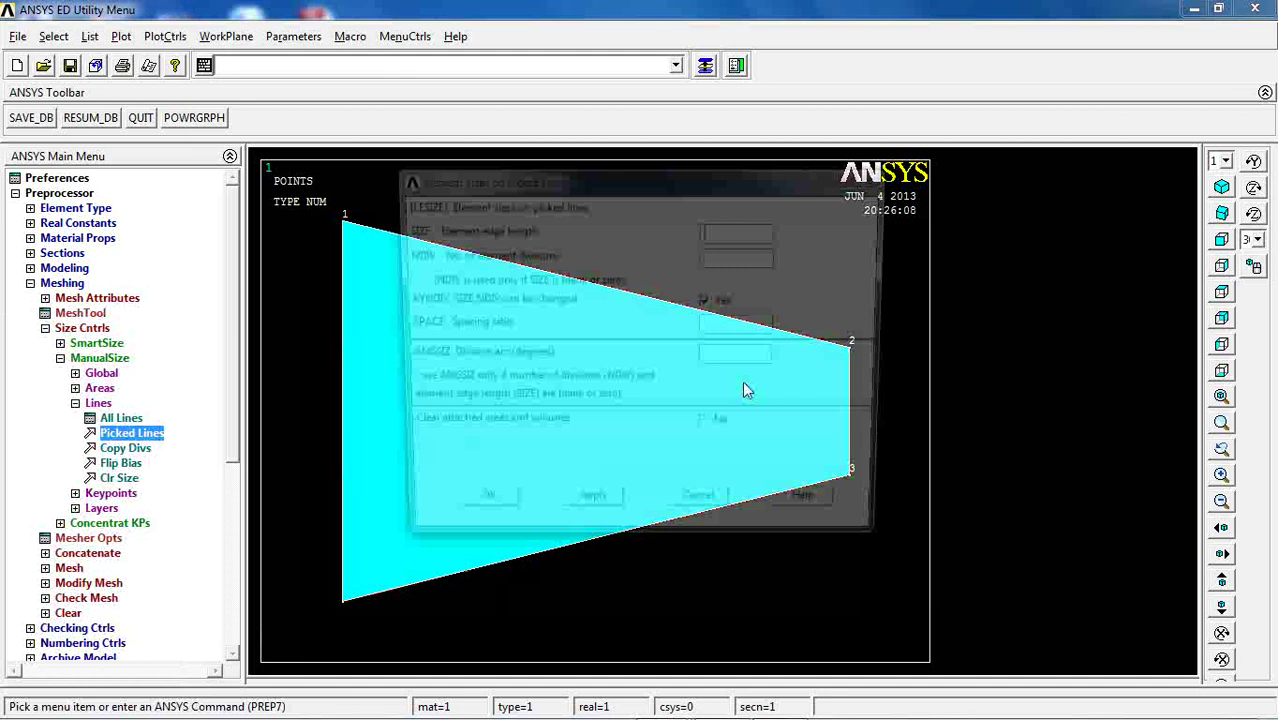
left_click(733, 258)
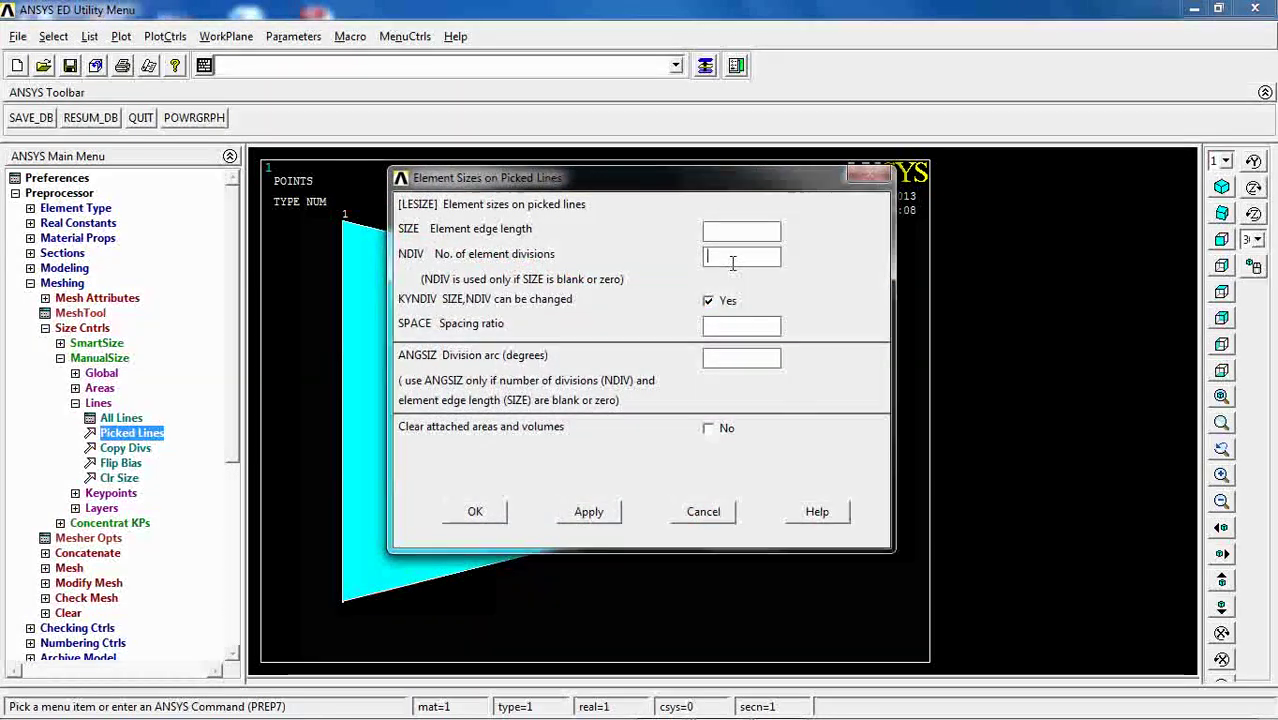
type("25")
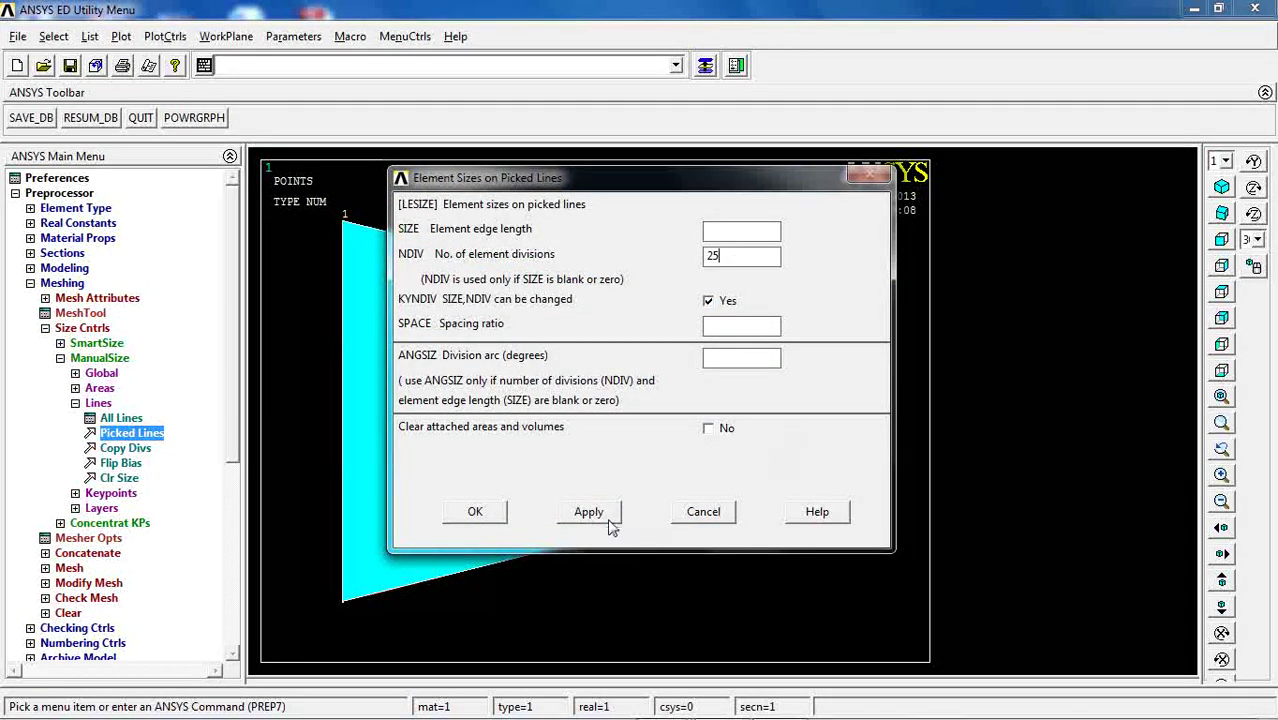
left_click(590, 515)
- Assign 10 divisions to the right edge and 18 to the left edge
left_click(849, 410)
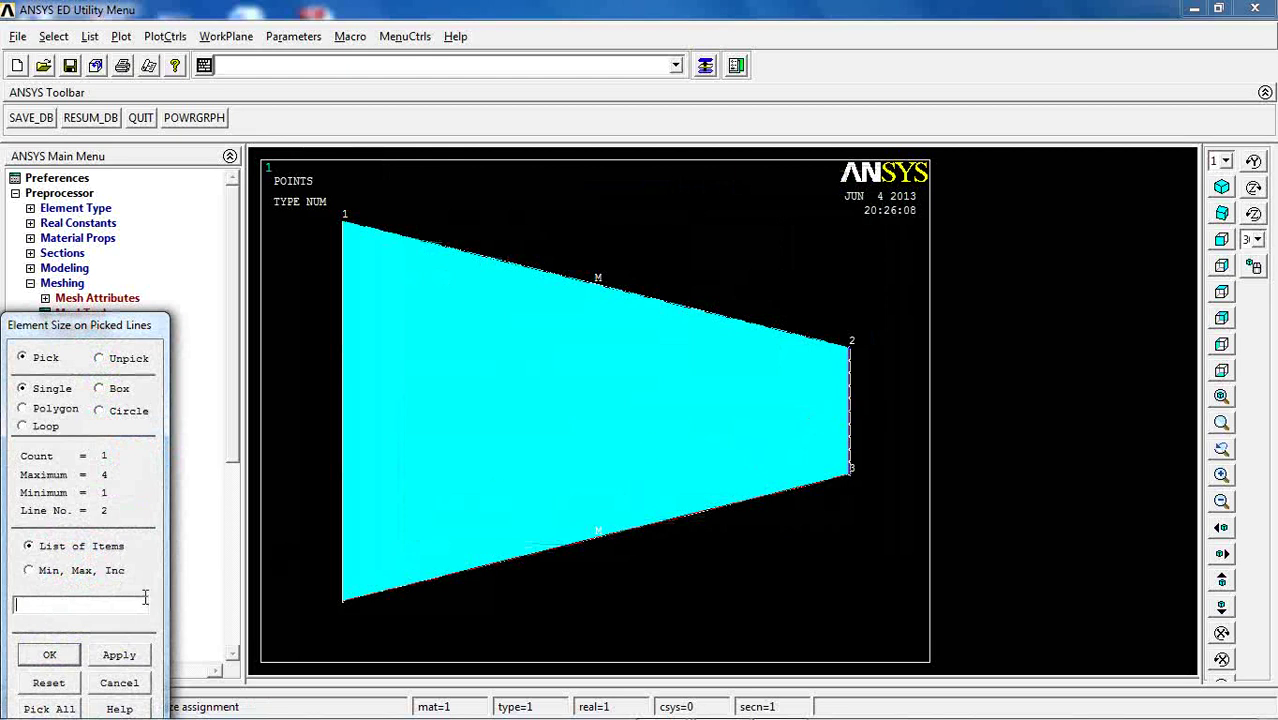
left_click(71, 658)
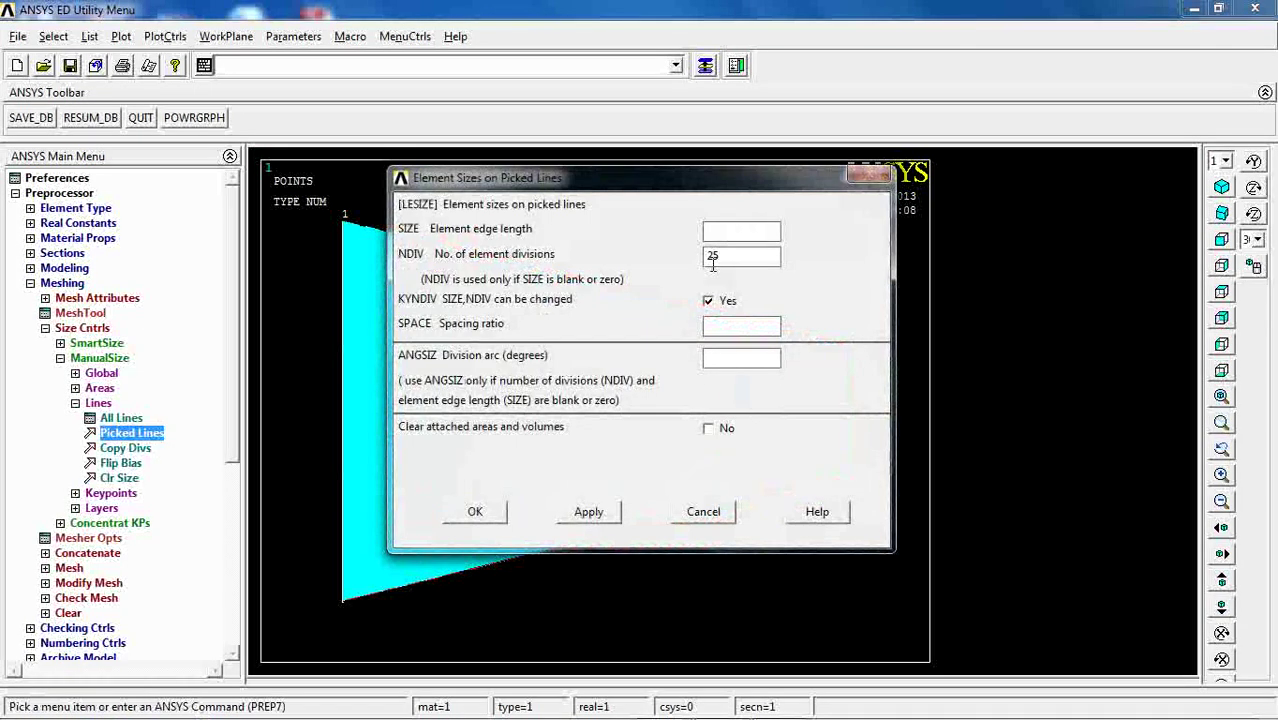
type("10")
left_click(567, 514)
left_click(335, 420)
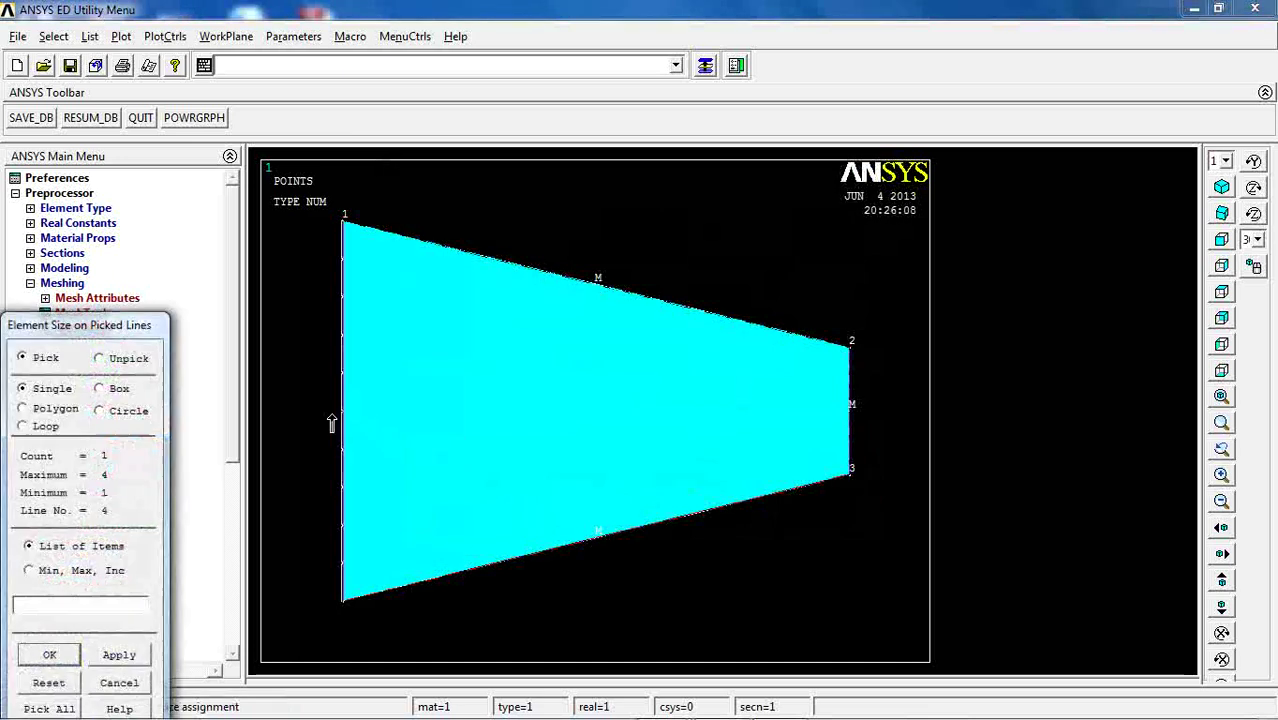
left_click(46, 658)
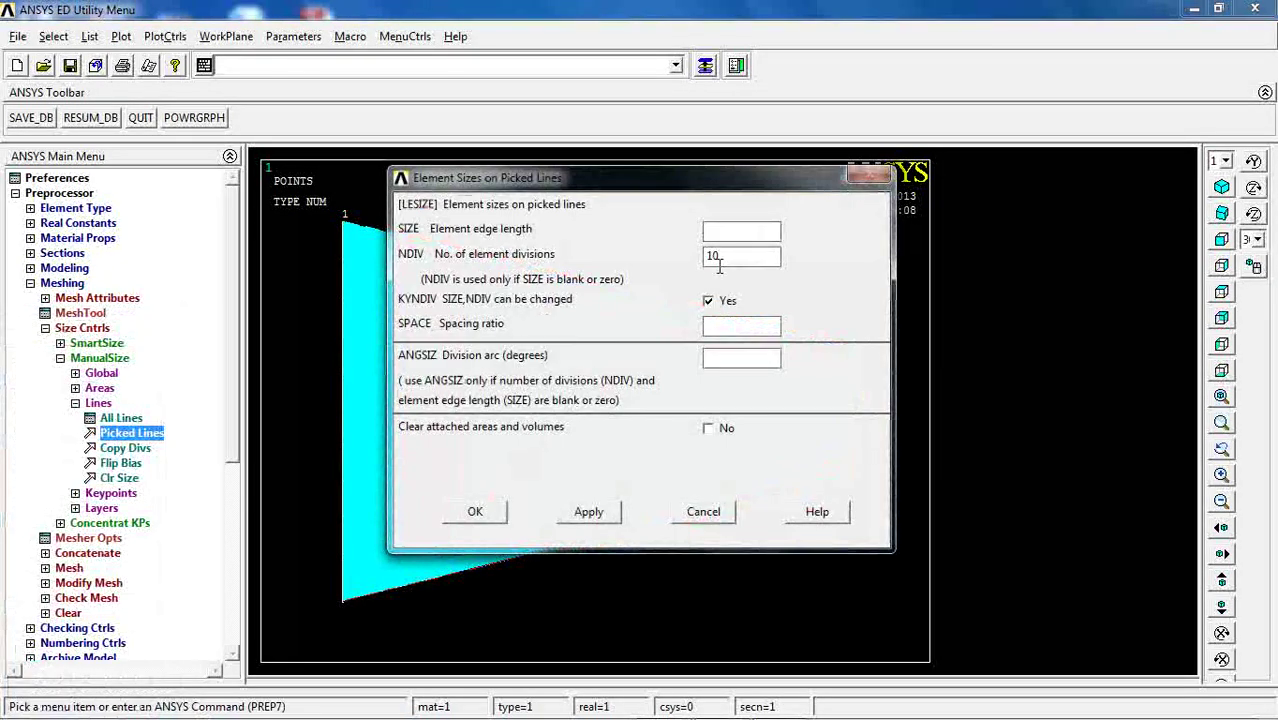
double_click(719, 262)
type("18")
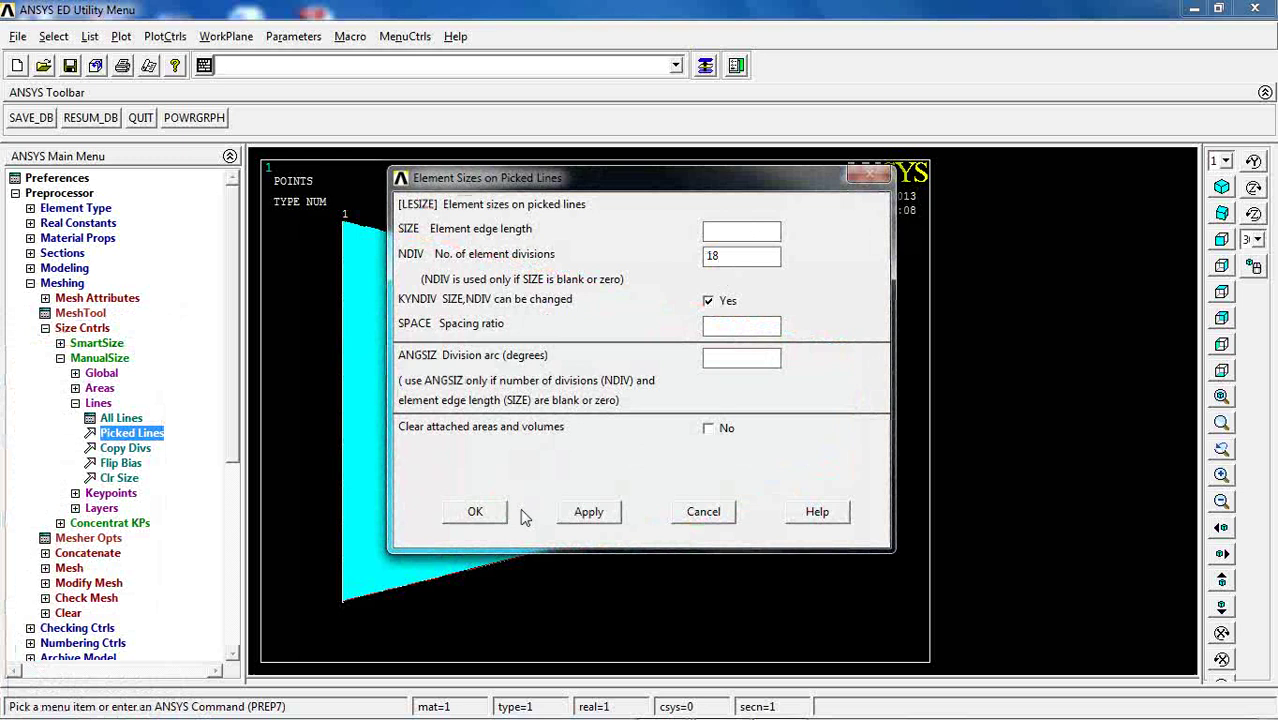
left_click(485, 513)
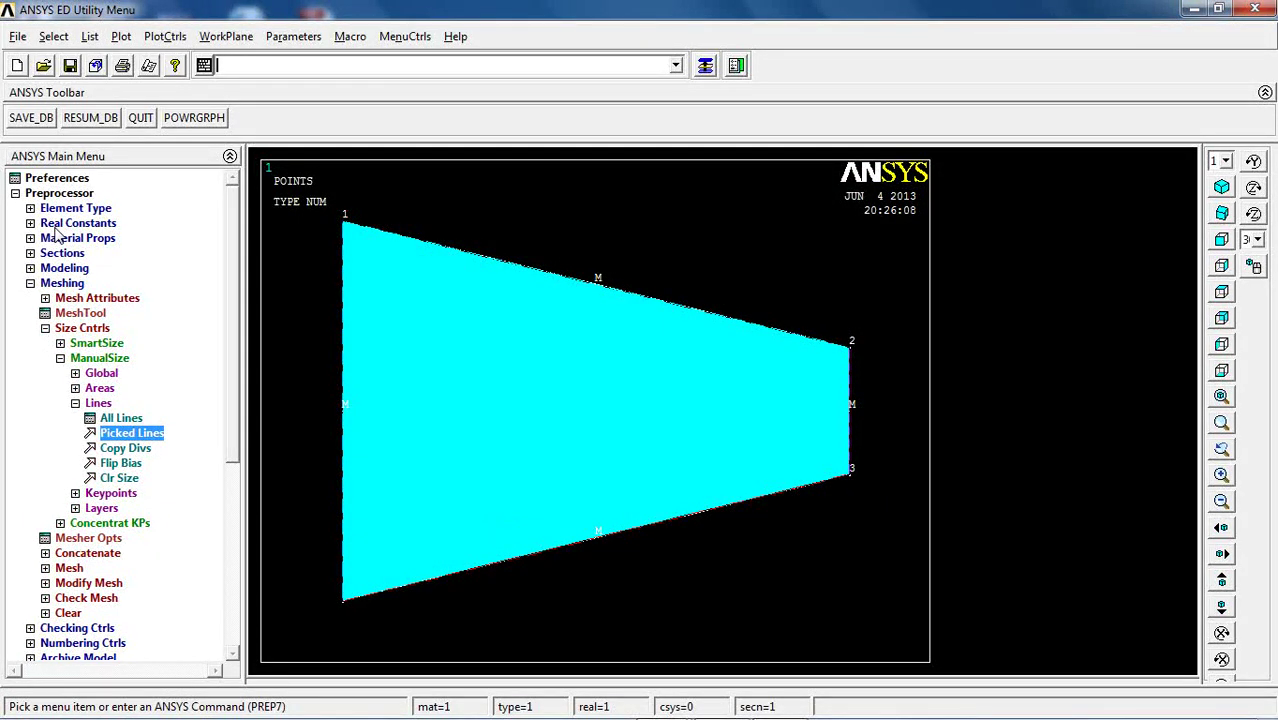
- Write a custom beam section from the trapezoid area, meshing it
left_click(62, 283)
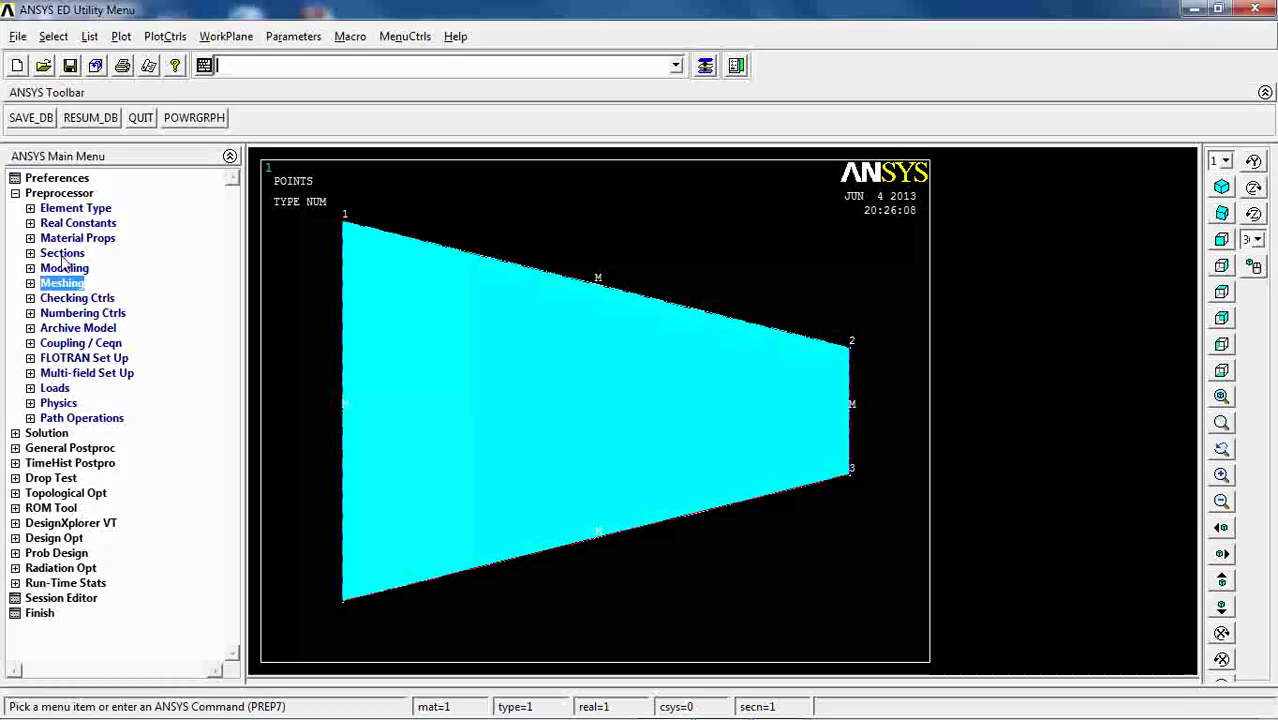
left_click(62, 253)
left_click(76, 286)
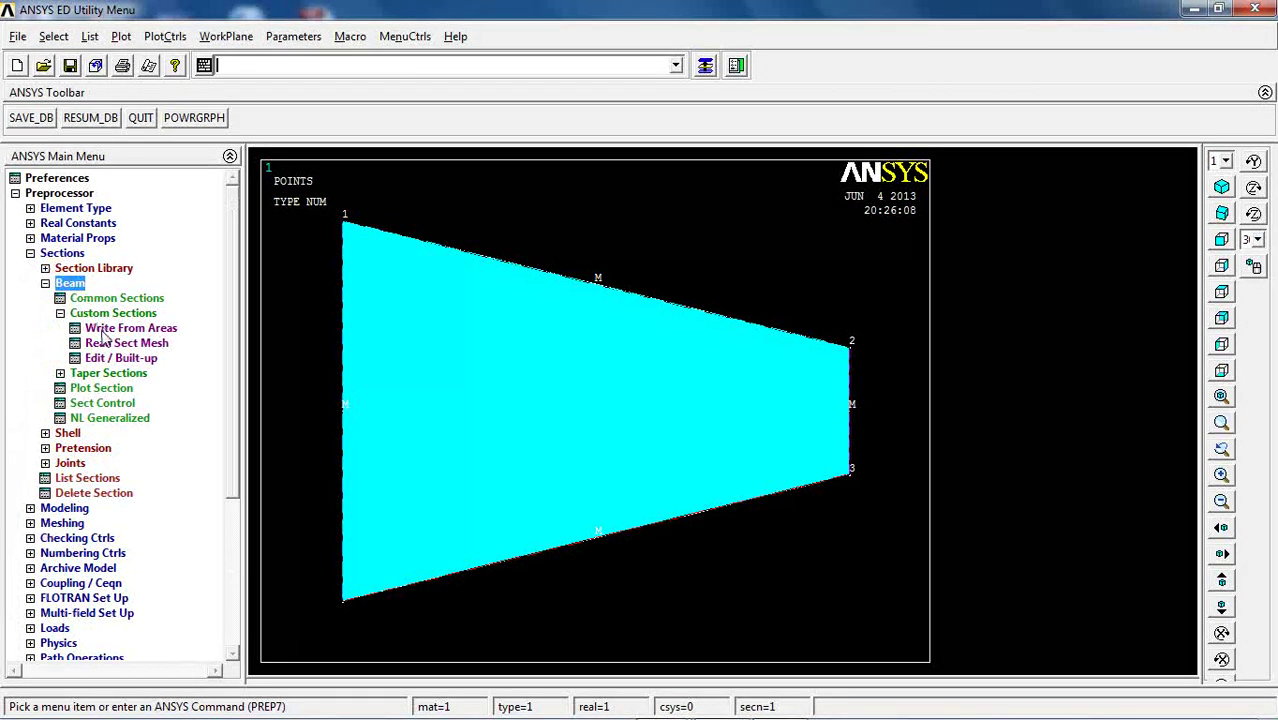
left_click(104, 330)
left_click(528, 384)
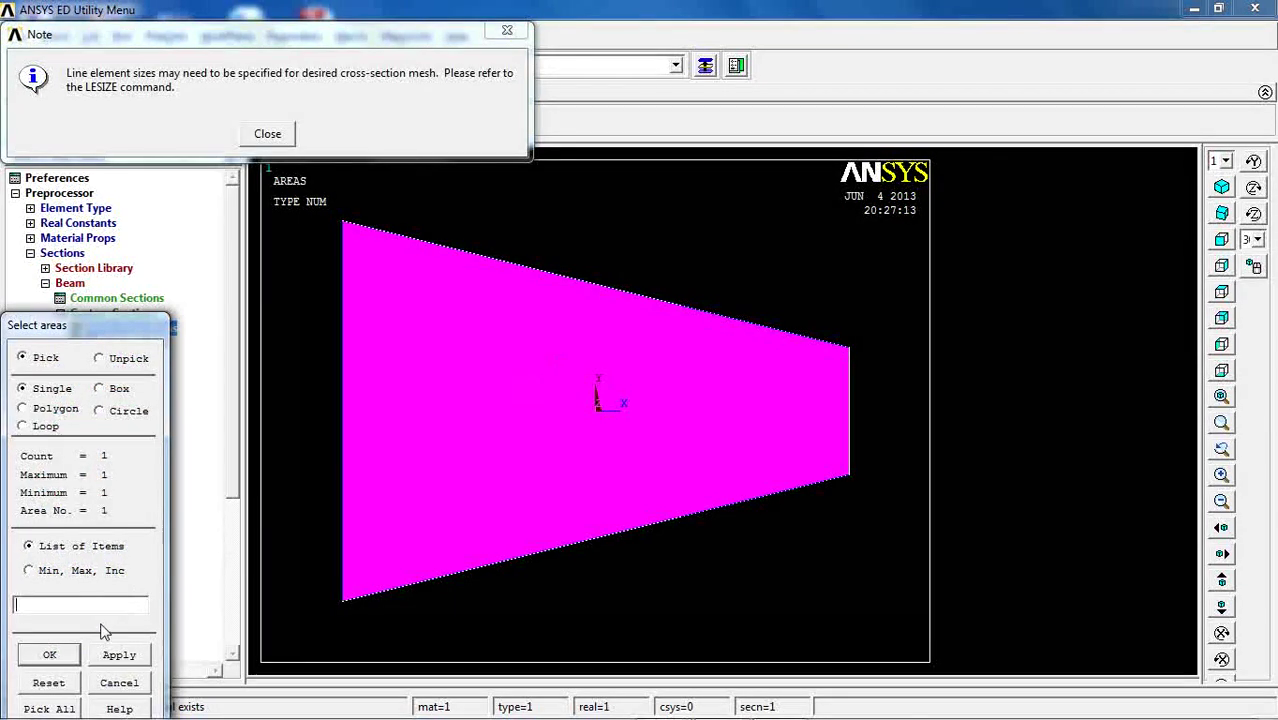
left_click(49, 654)
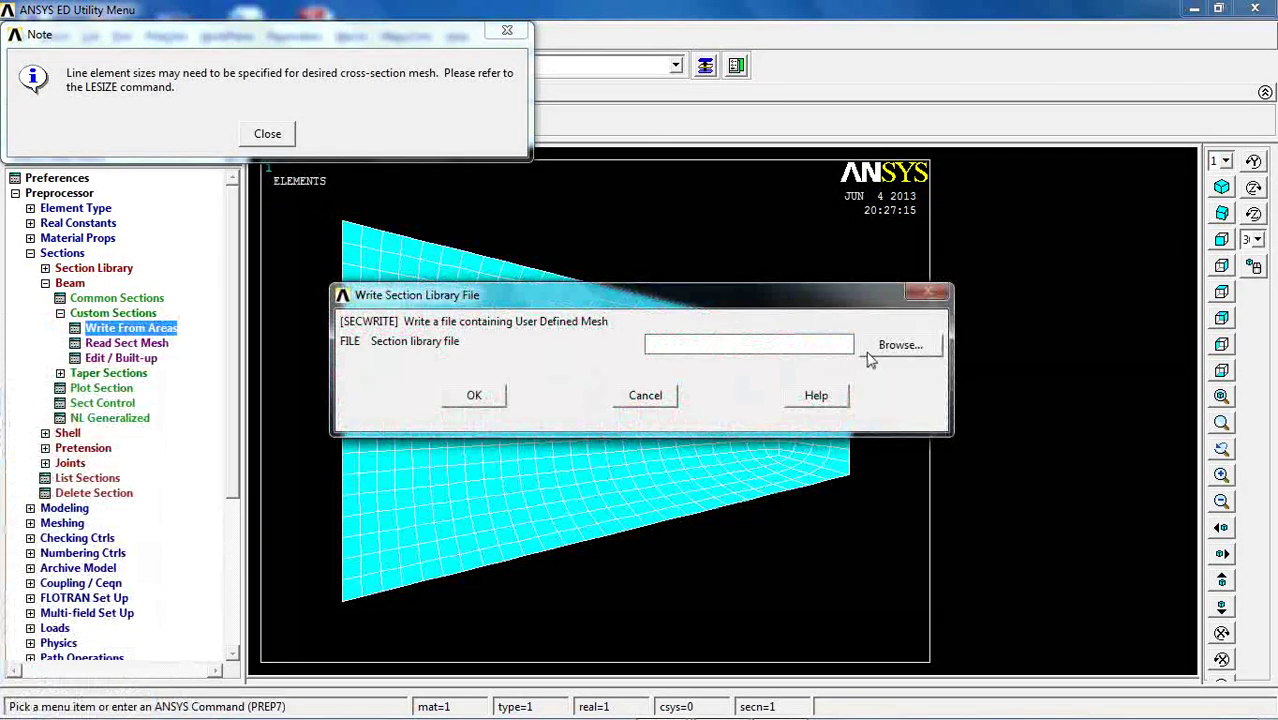
- Save the section file as 'Trapezoid Beam 01' in Ansys\Beam Sections
left_click(884, 348)
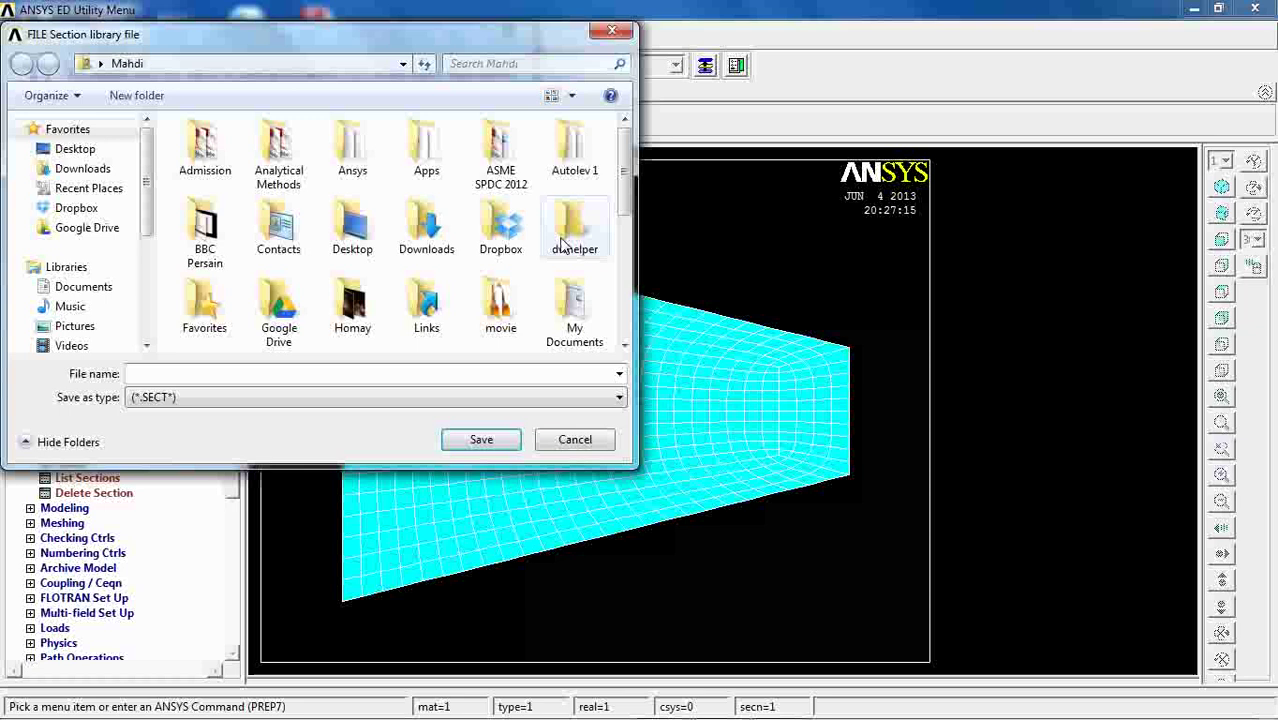
double_click(568, 312)
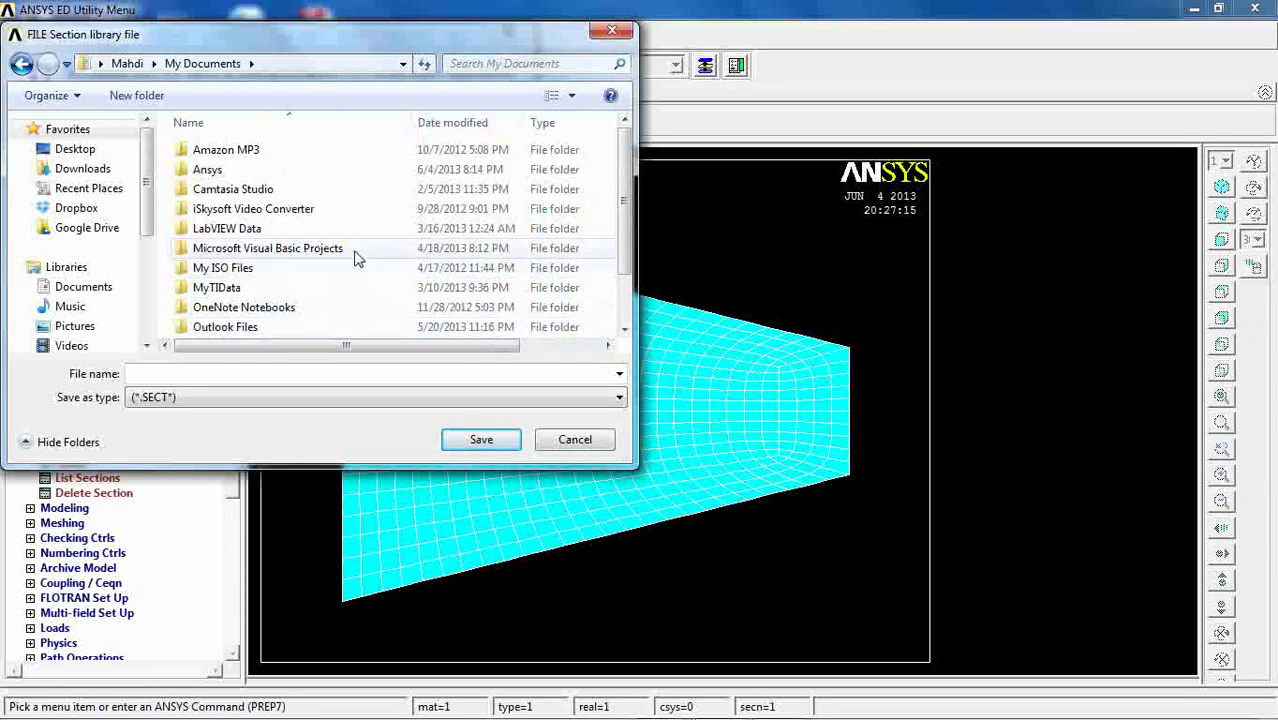
double_click(240, 170)
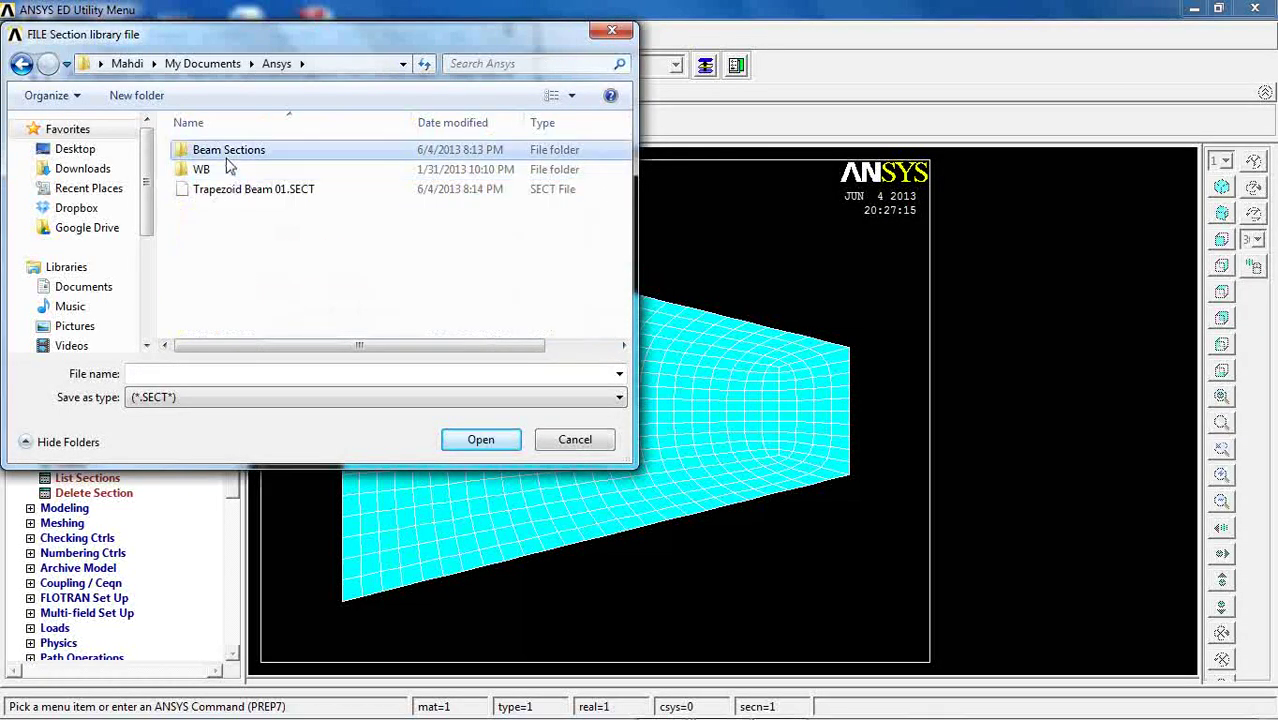
double_click(226, 156)
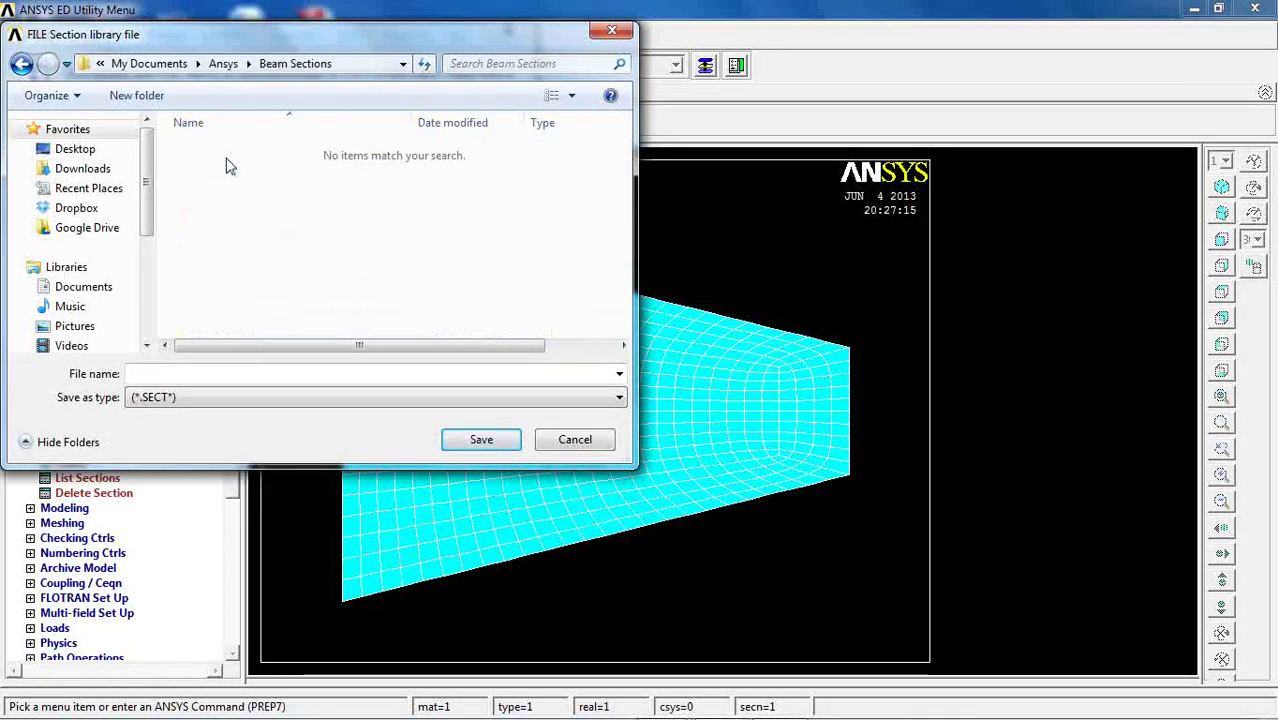
left_click(205, 373)
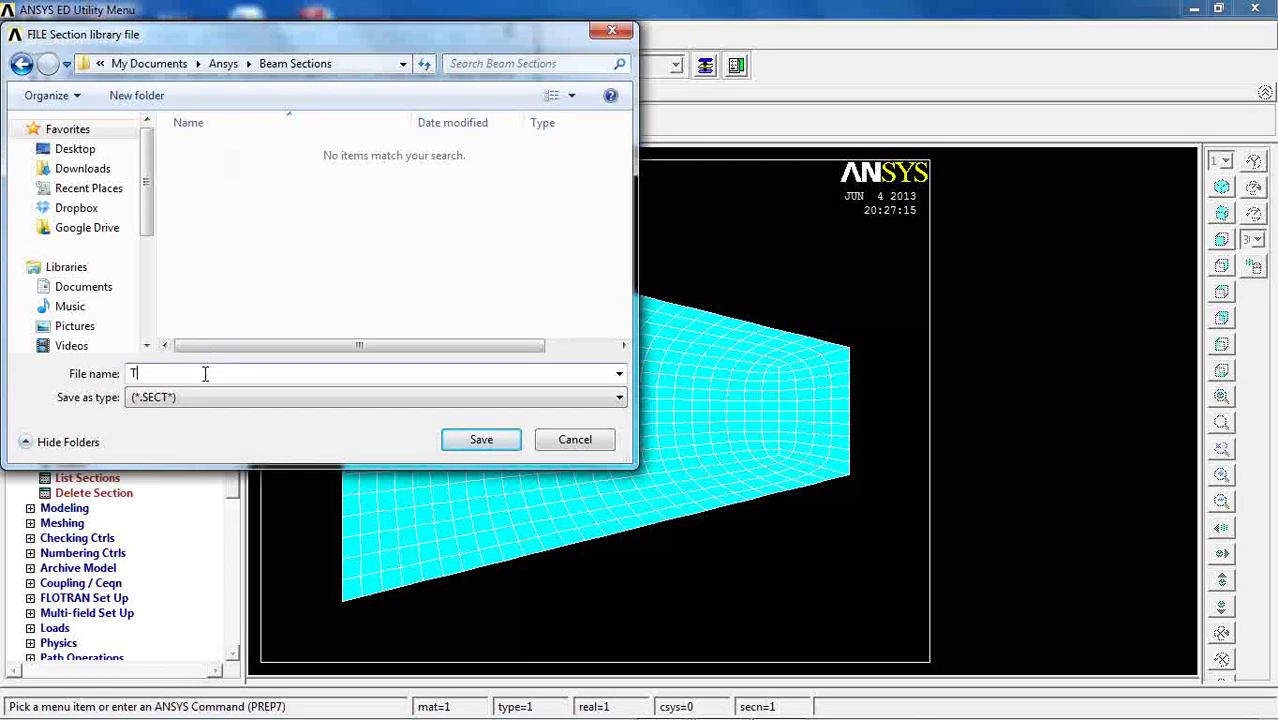
type("Trap")
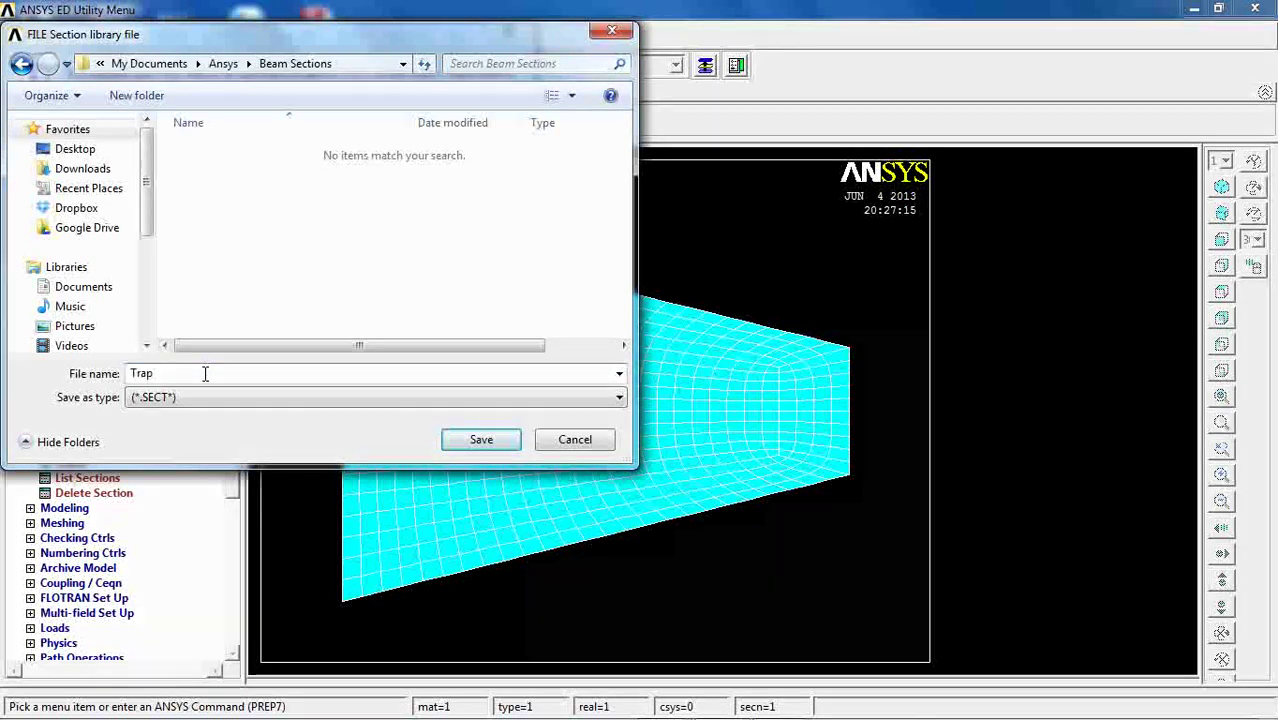
type("e")
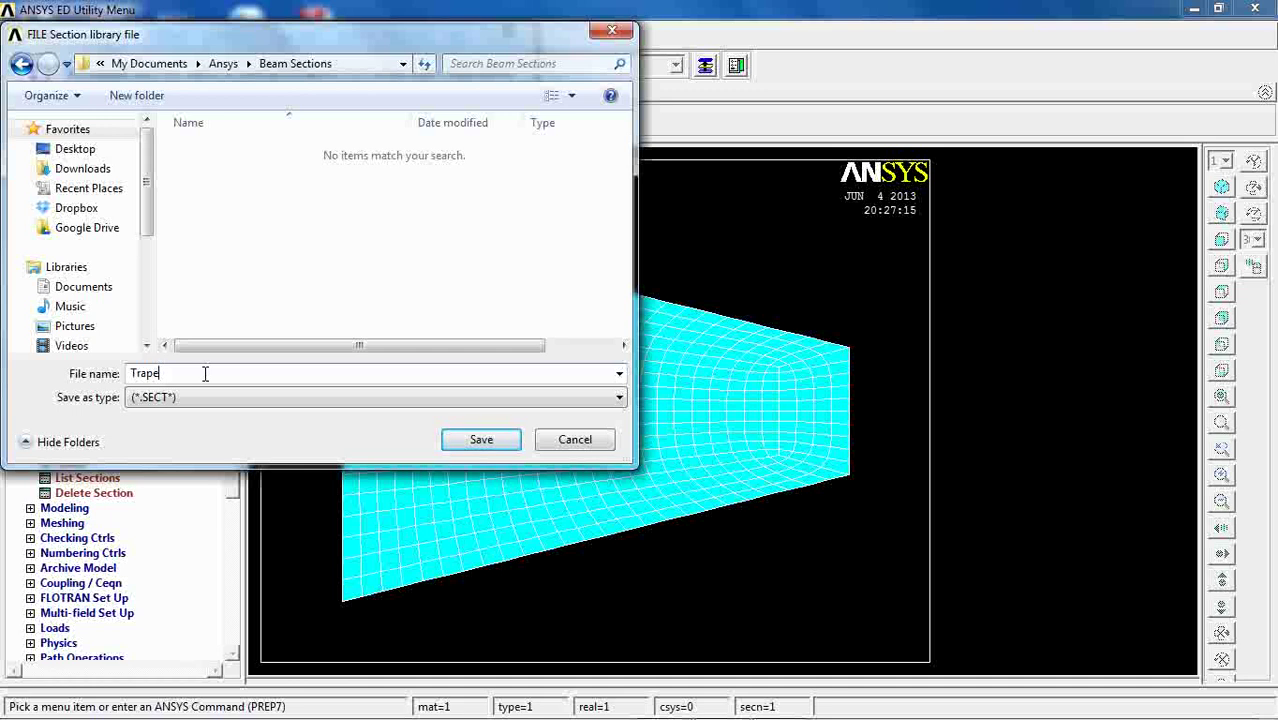
type("zoid Beam 01")
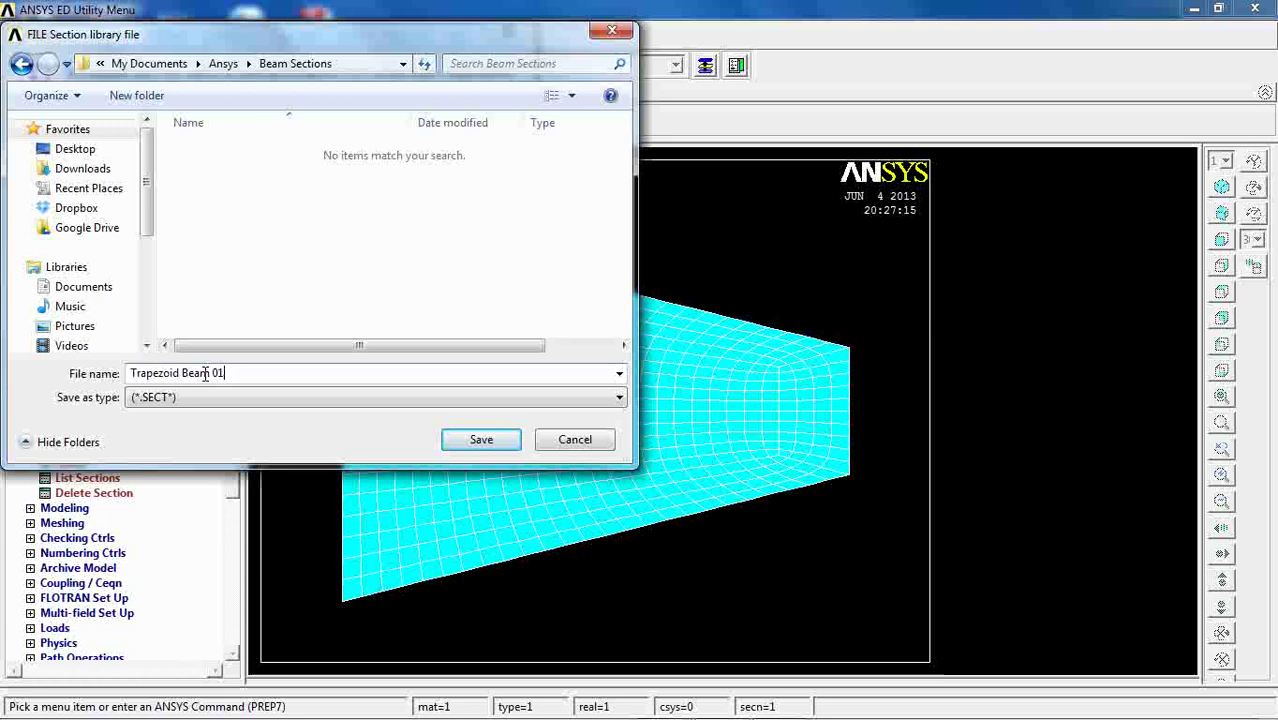
left_click(481, 440)
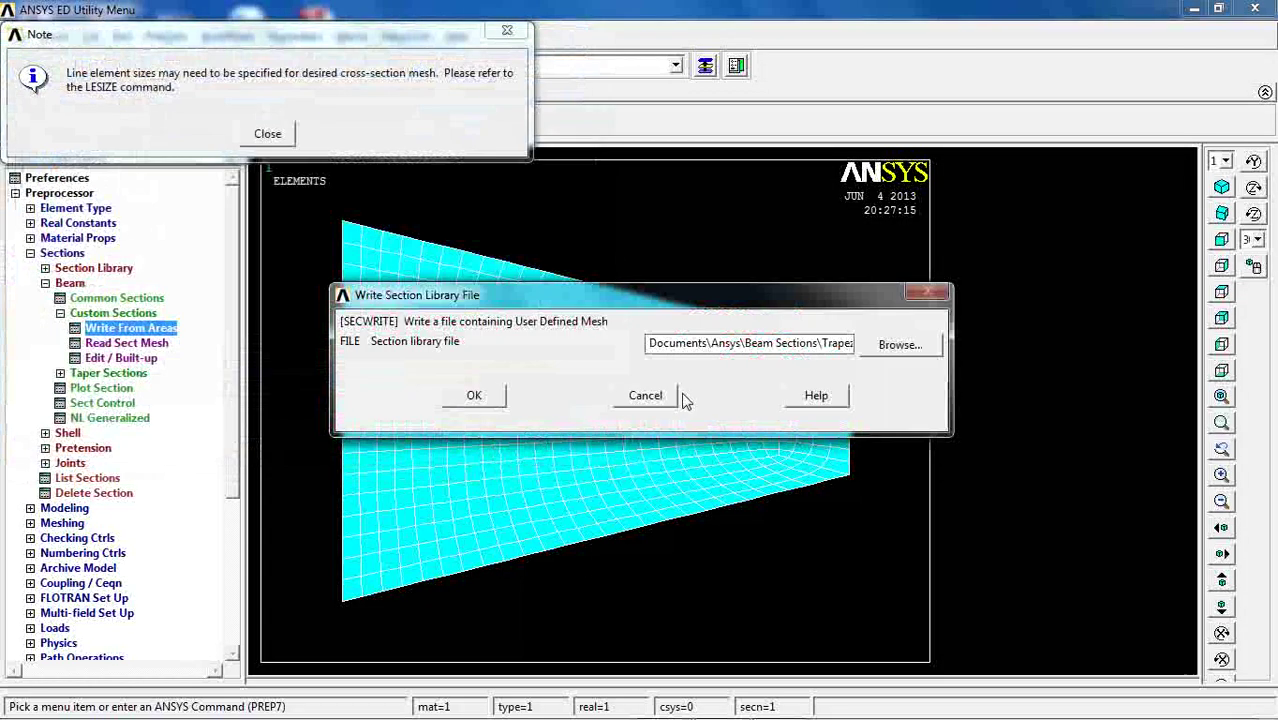
left_click(490, 396)
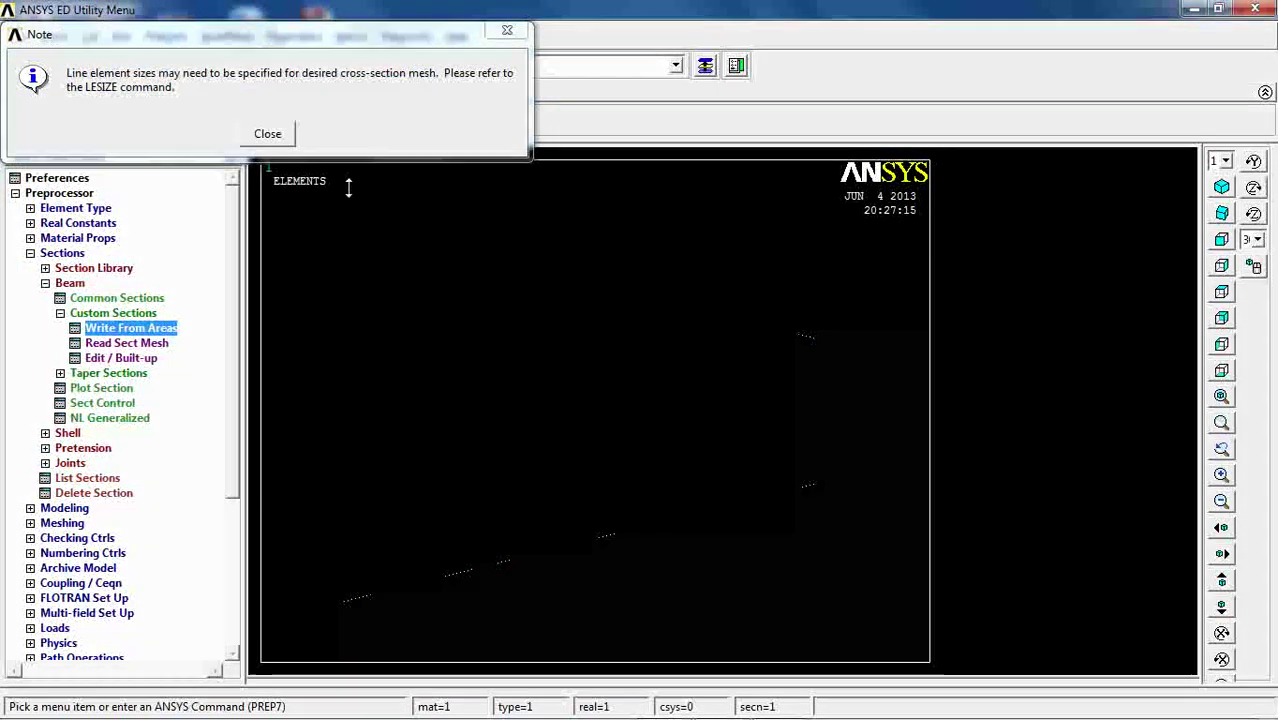
left_click(282, 134)
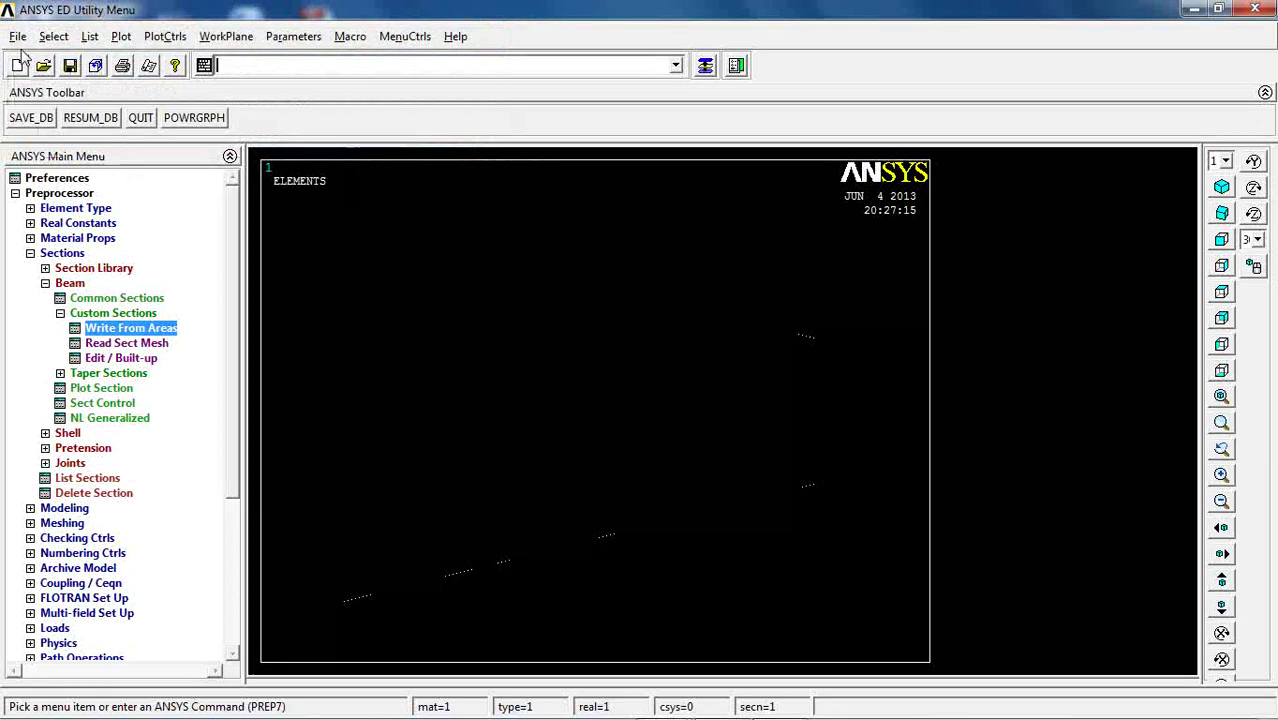
- Clear the database and start new without reading the start file
left_click(17, 36)
left_click(60, 61)
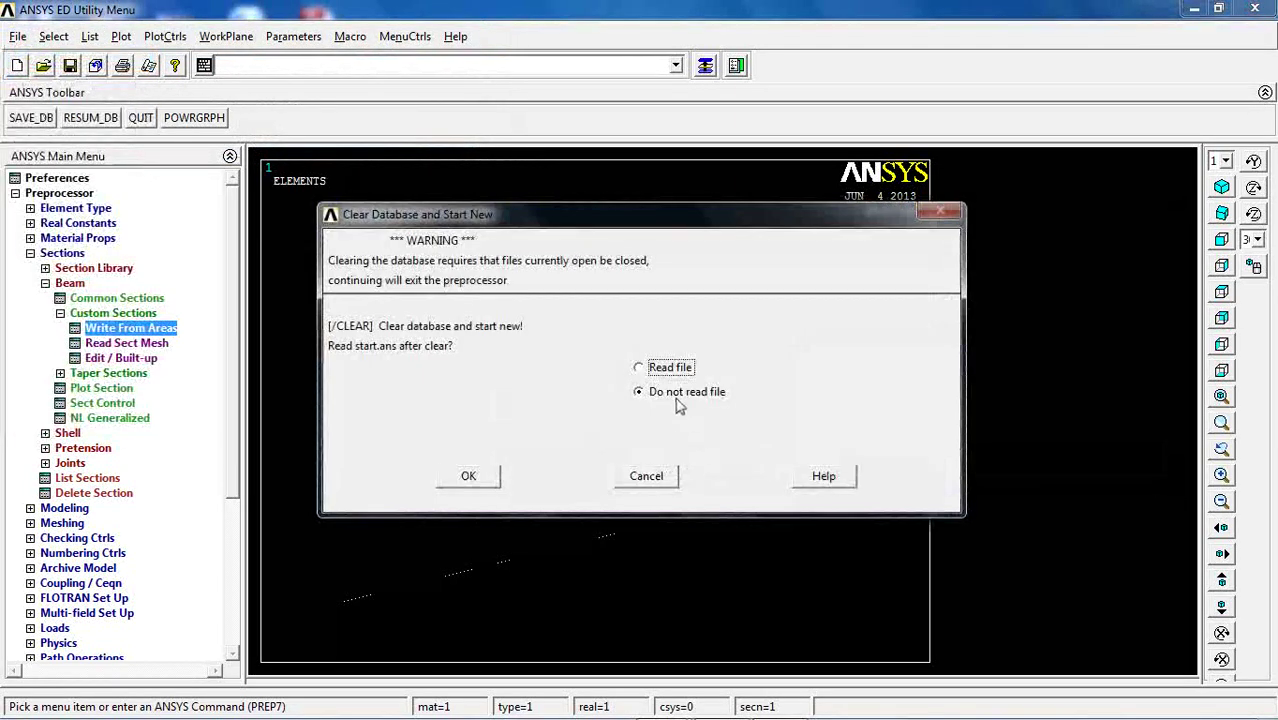
left_click(452, 481)
left_click(229, 132)
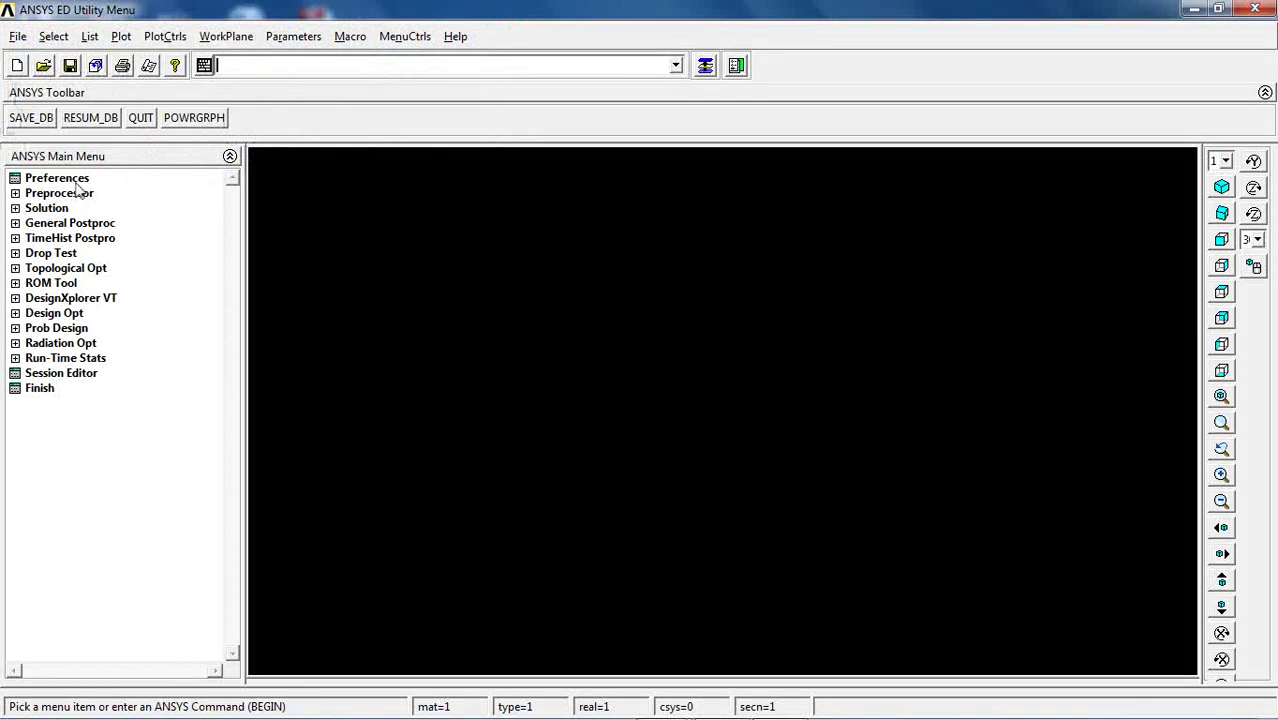
- Set preferences to filter for the Structural discipline with h-Method
left_click(76, 181)
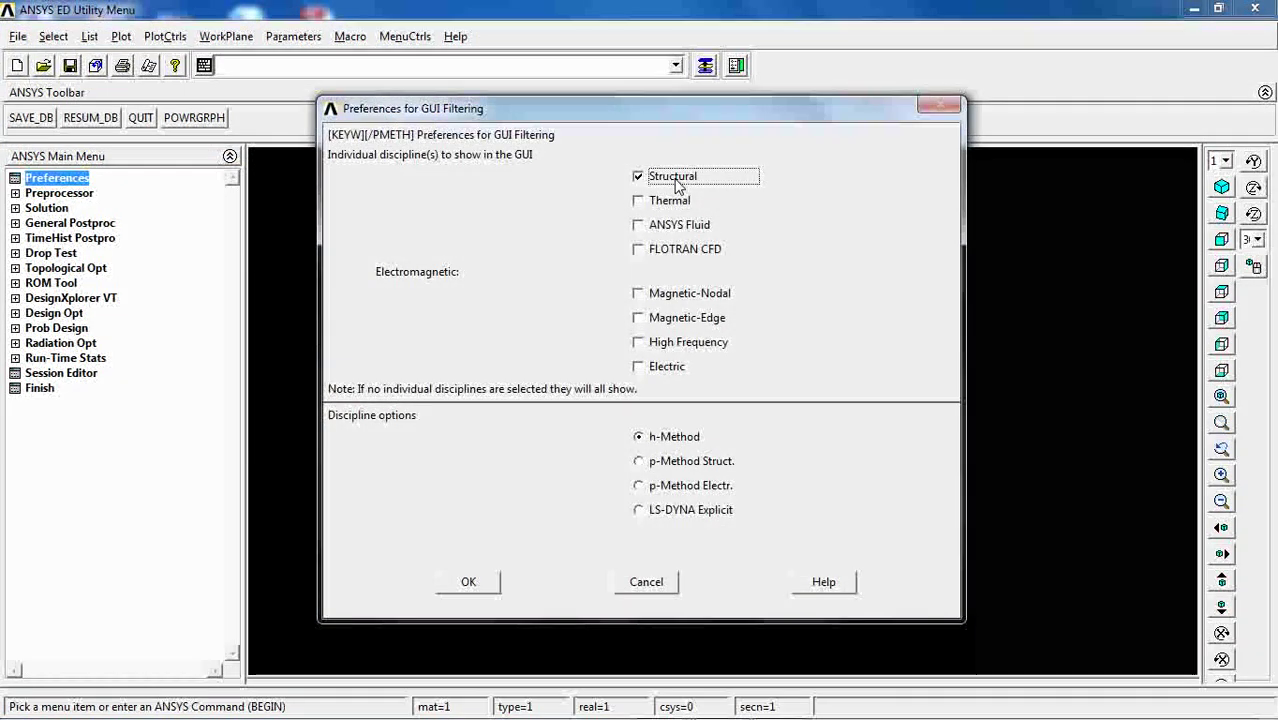
left_click(663, 183)
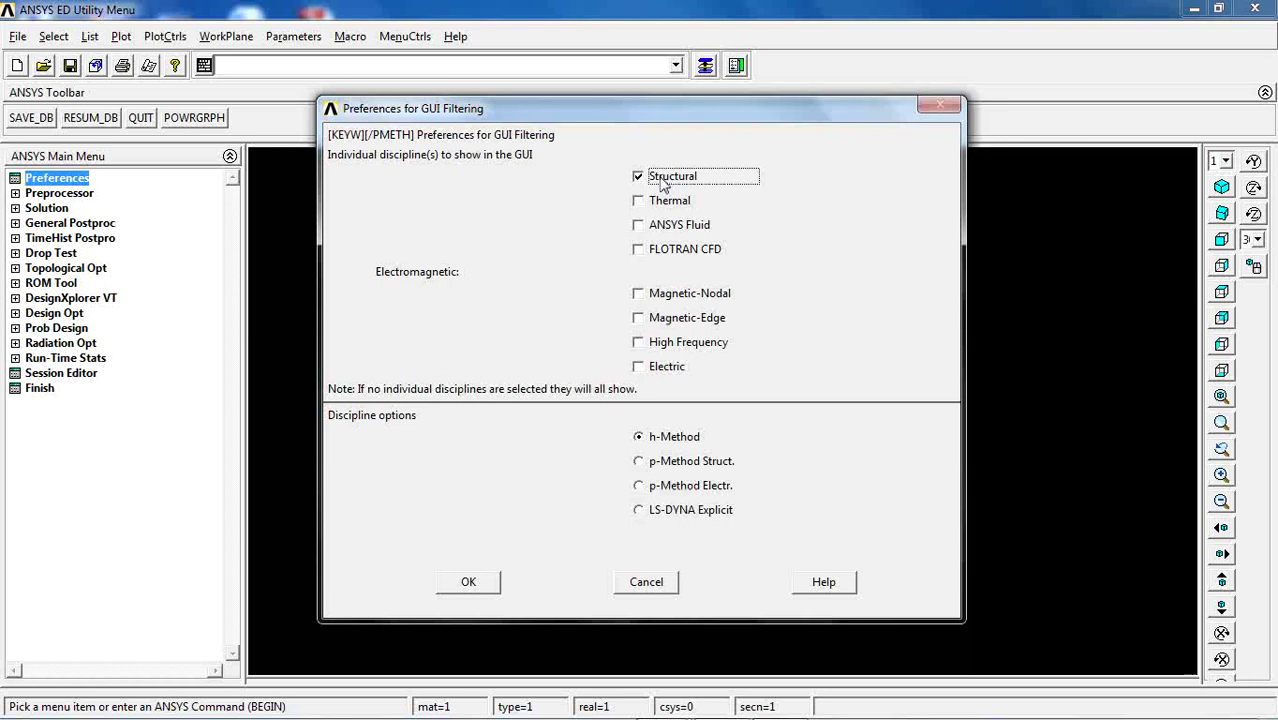
left_click(628, 583)
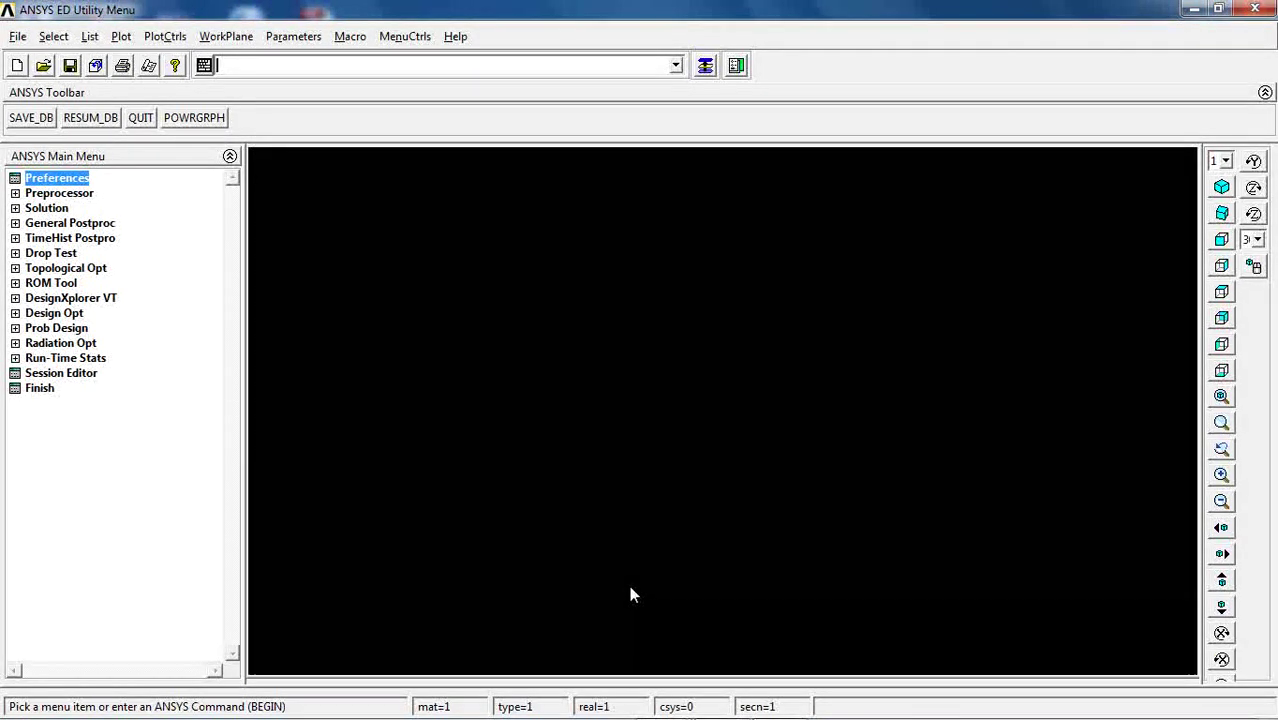
double_click(57, 177)
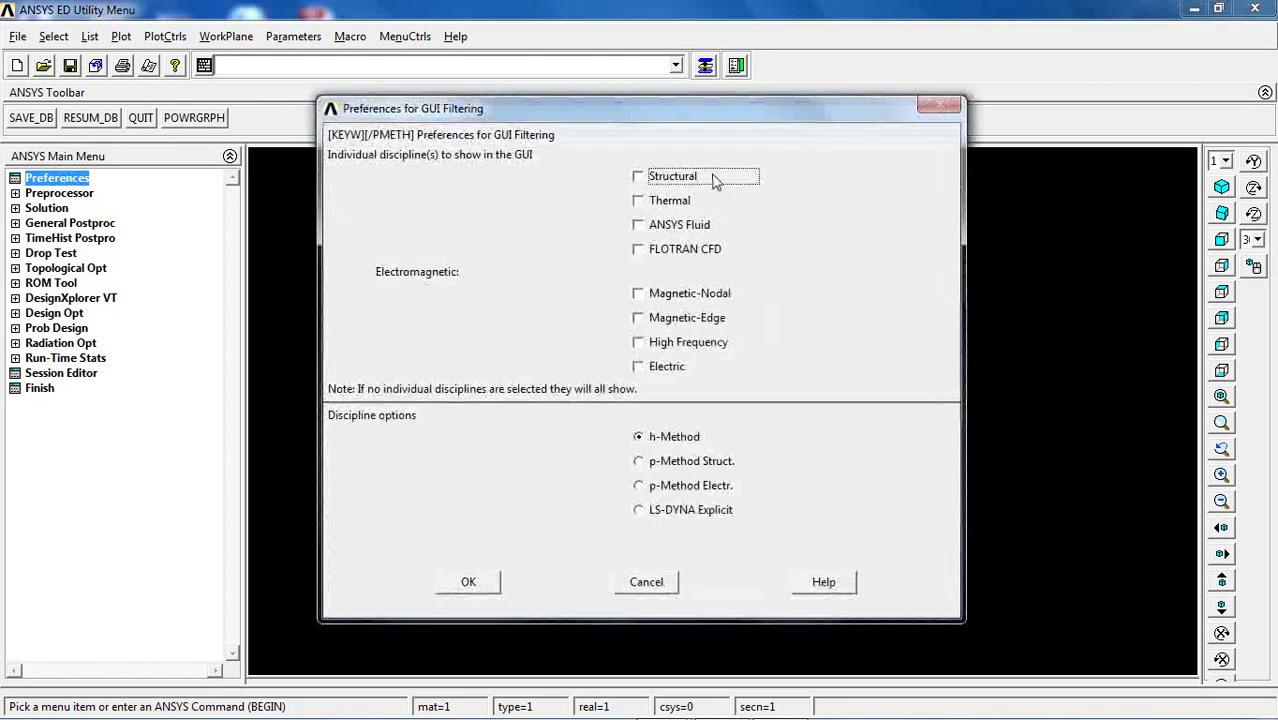
left_click(484, 581)
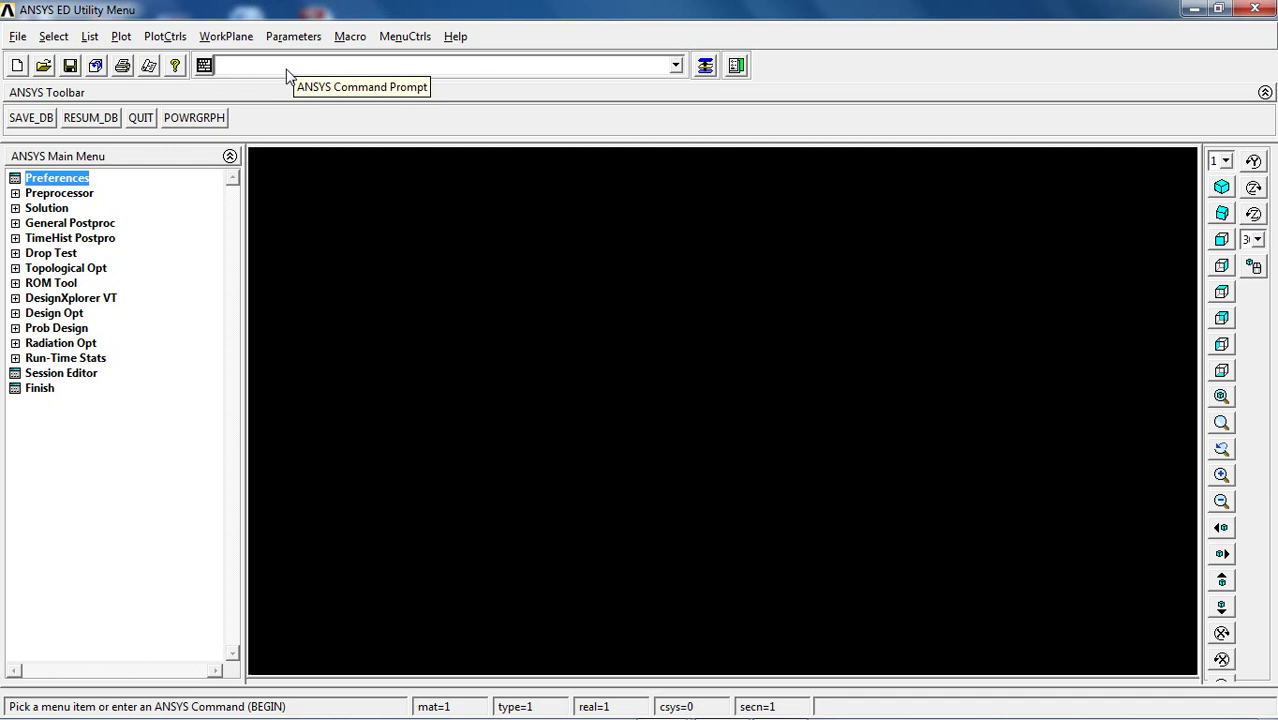
- Set British inch units with the command '/units, bin'
type("/uni")
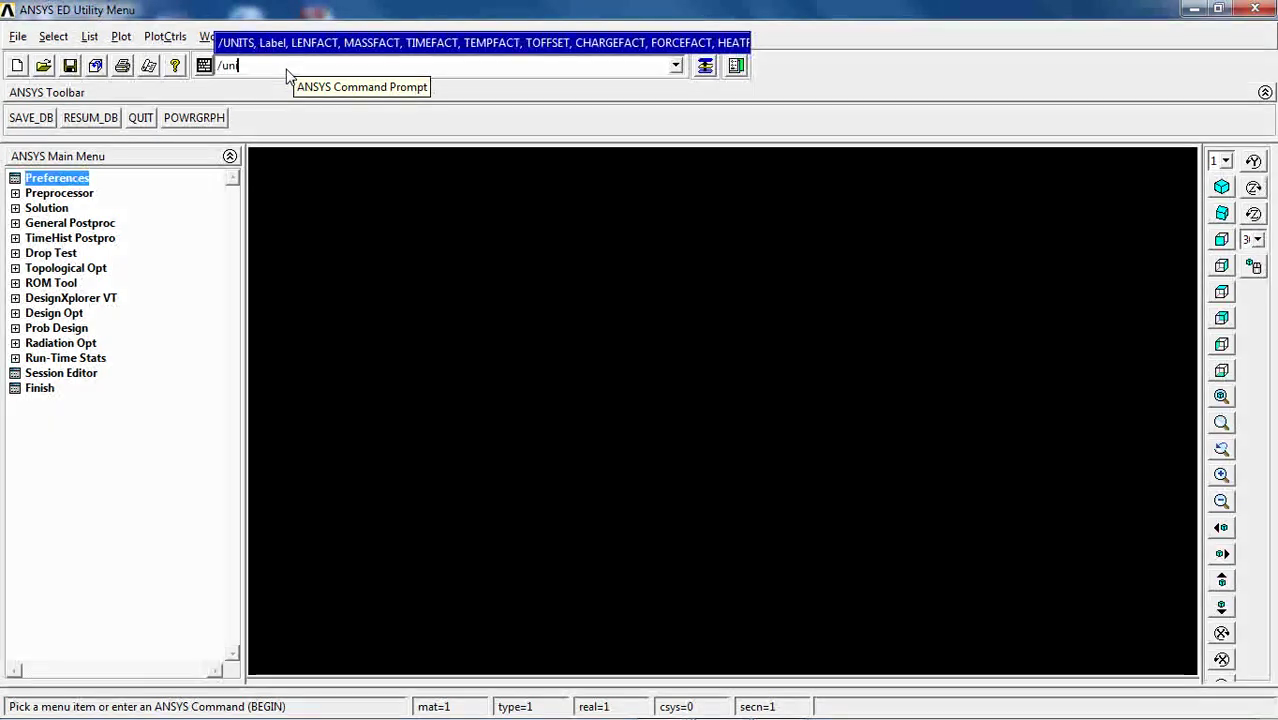
type("ts, bin")
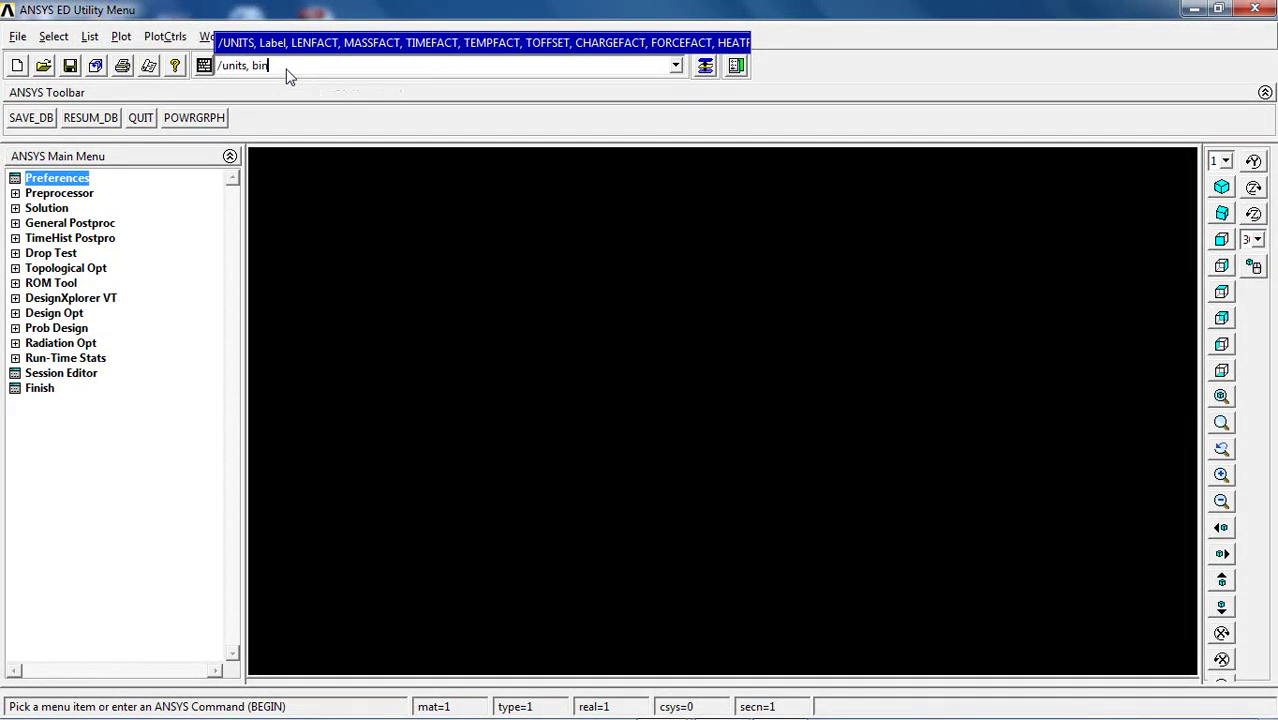
key("Return")
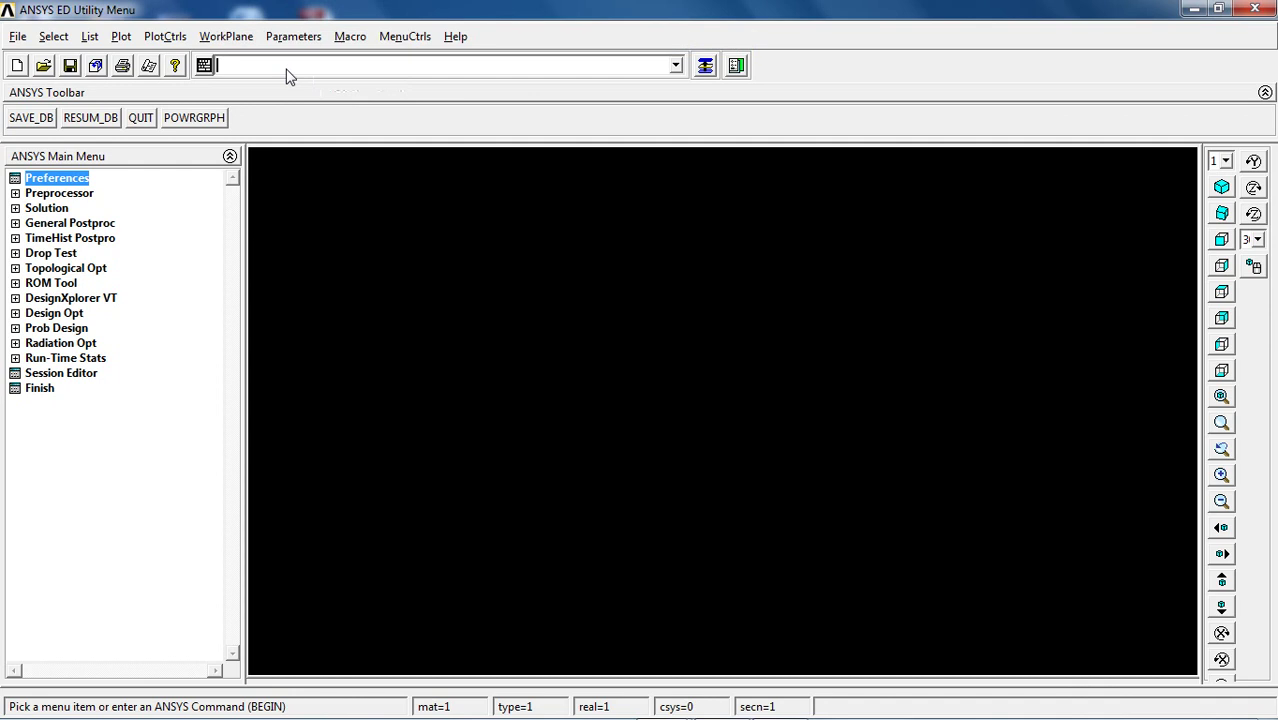
- Add element type 1 as BEAM189, the 3-node beam element
left_click(50, 193)
left_click(52, 209)
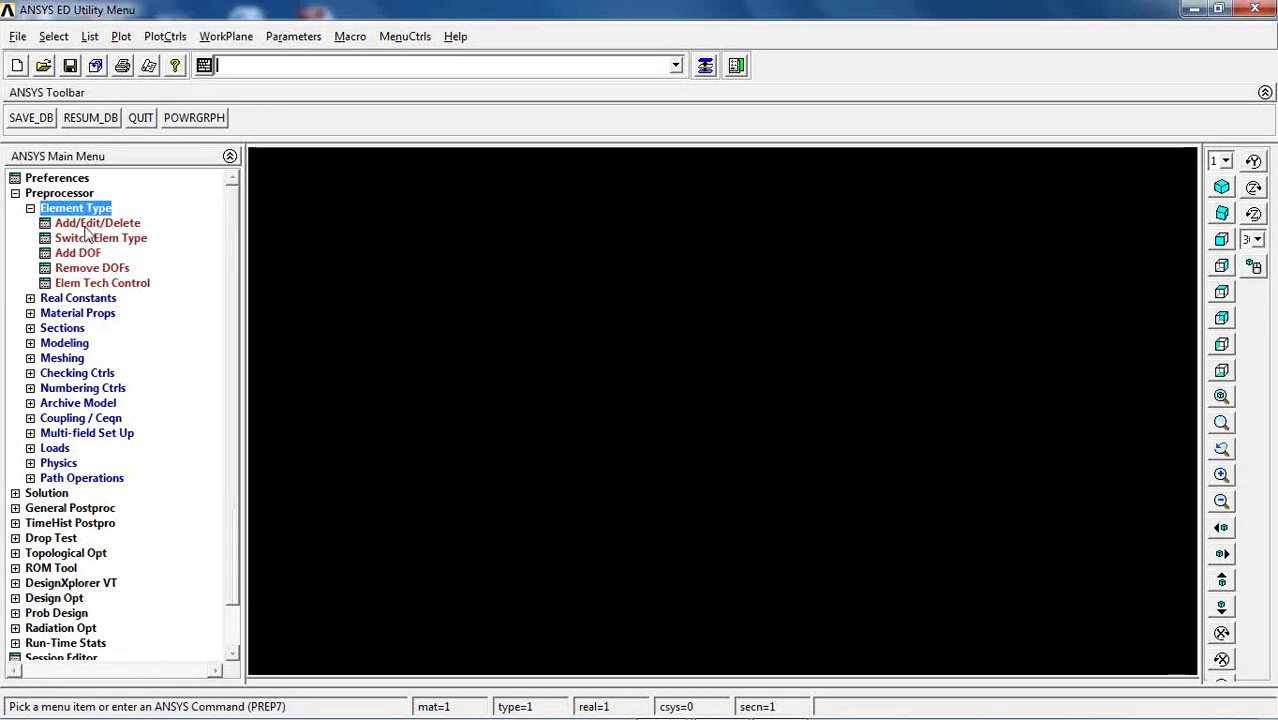
left_click(92, 224)
left_click(137, 432)
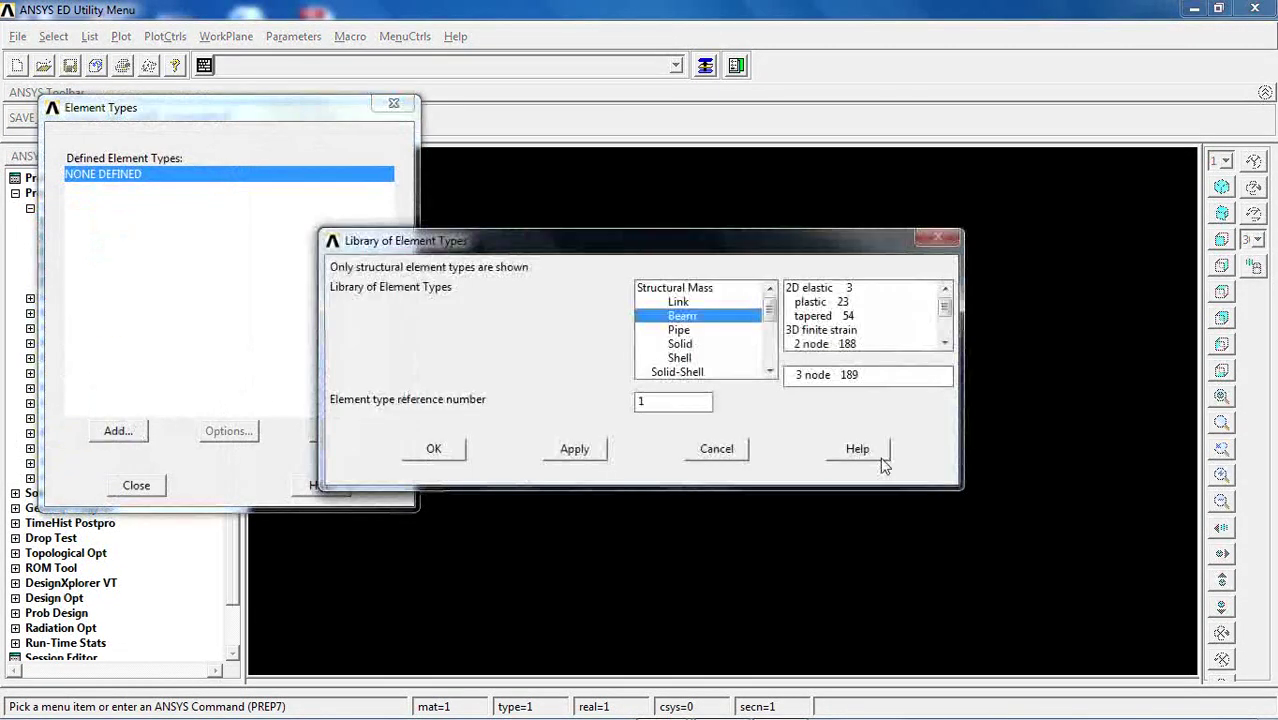
left_click(944, 343)
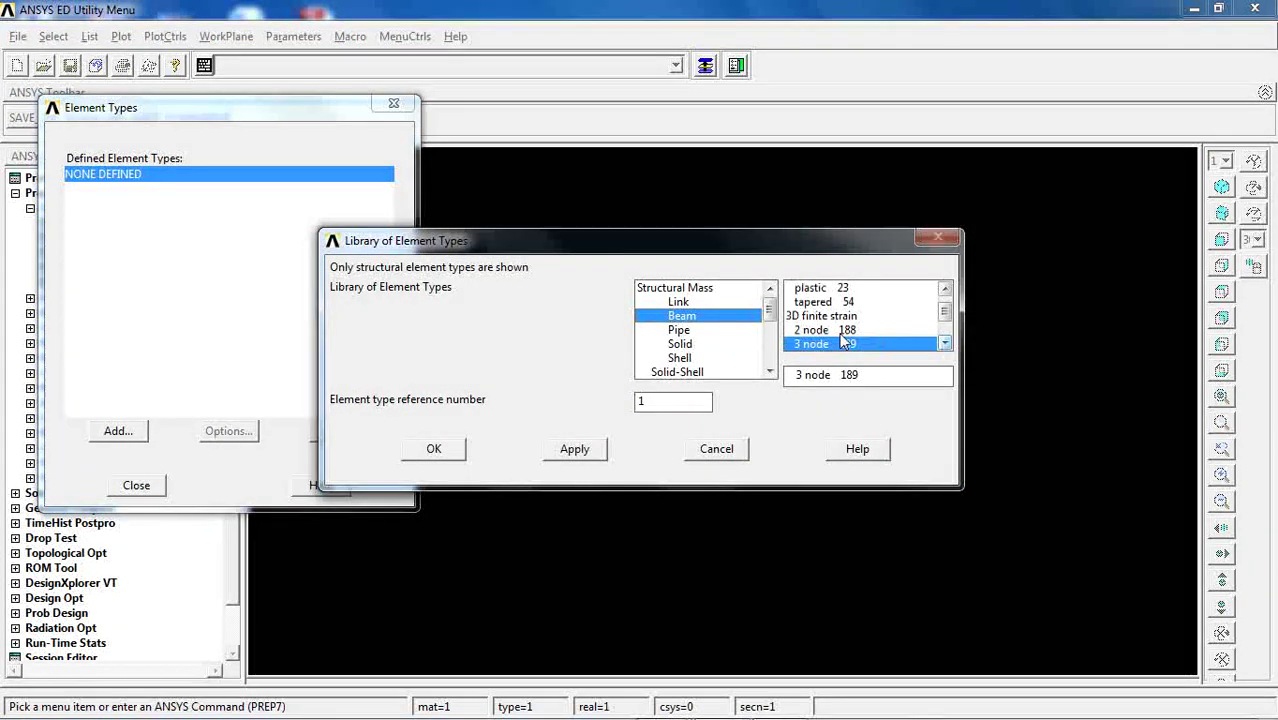
left_click(434, 449)
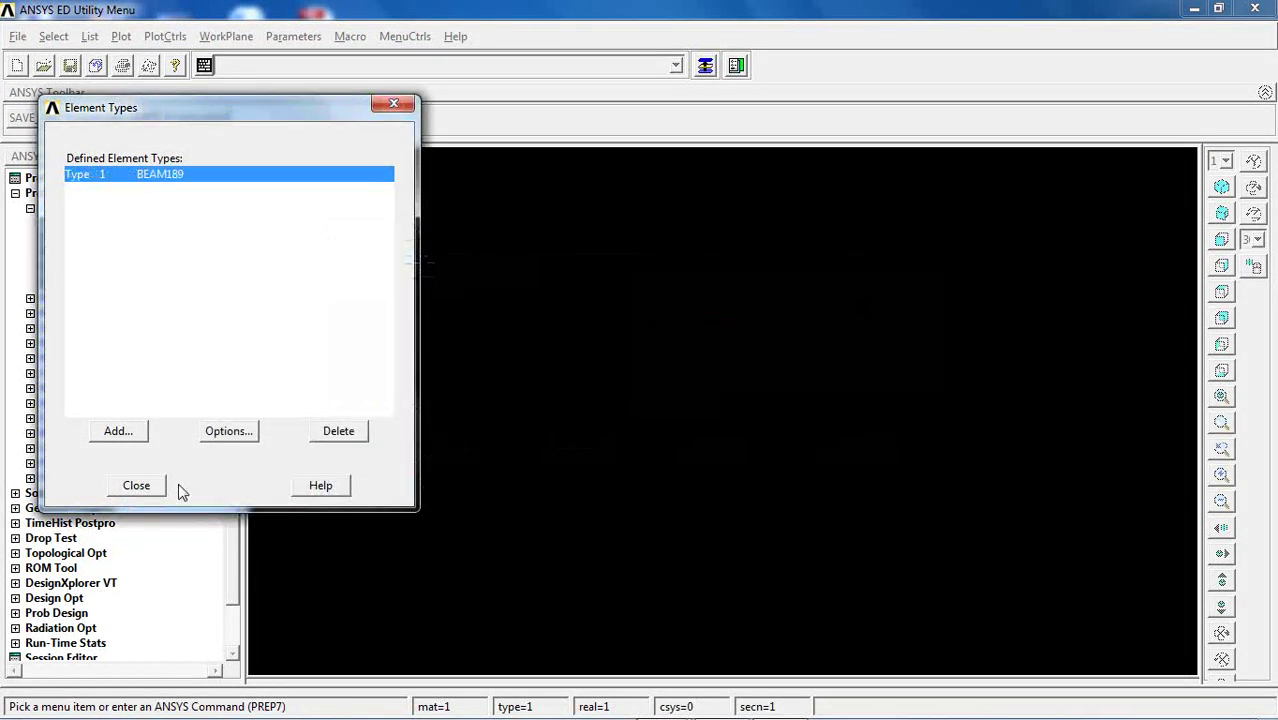
left_click(150, 486)
left_click(70, 208)
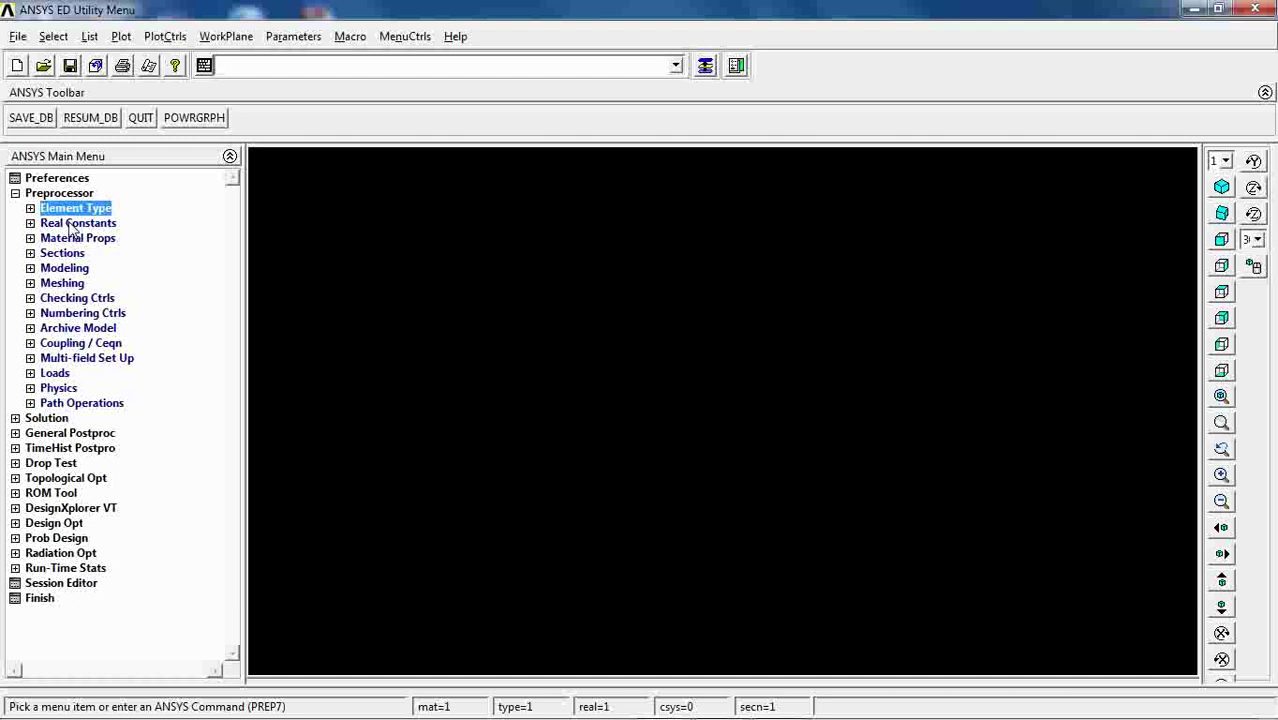
- Define material 1 as linear isotropic elastic with Young's modulus 29e6 and Poisson's ratio 0.27
left_click(64, 239)
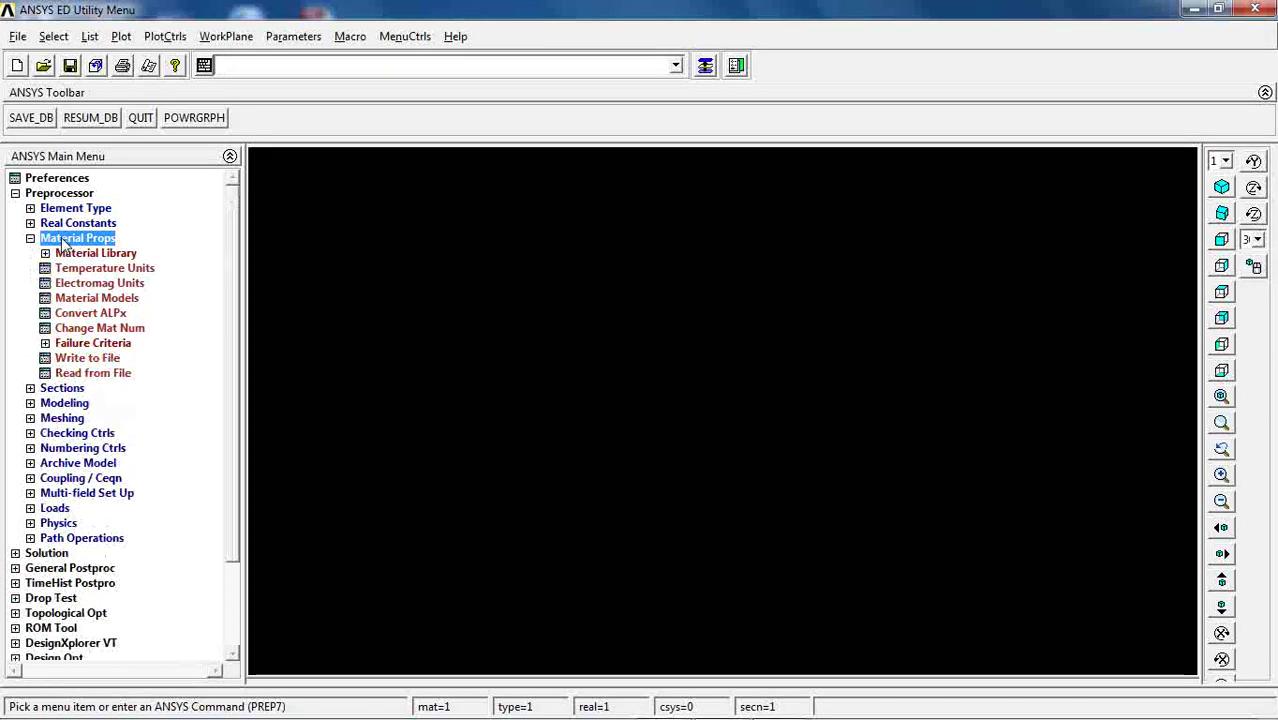
left_click(80, 298)
double_click(634, 320)
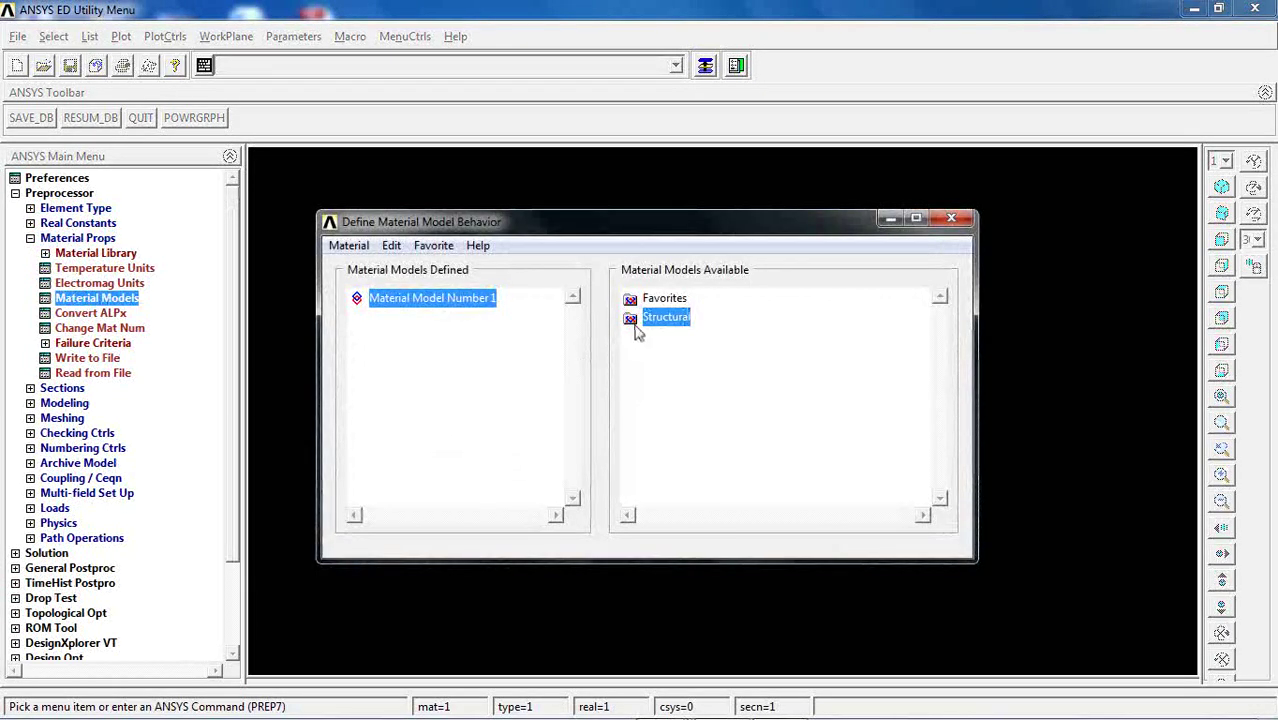
double_click(686, 336)
double_click(714, 354)
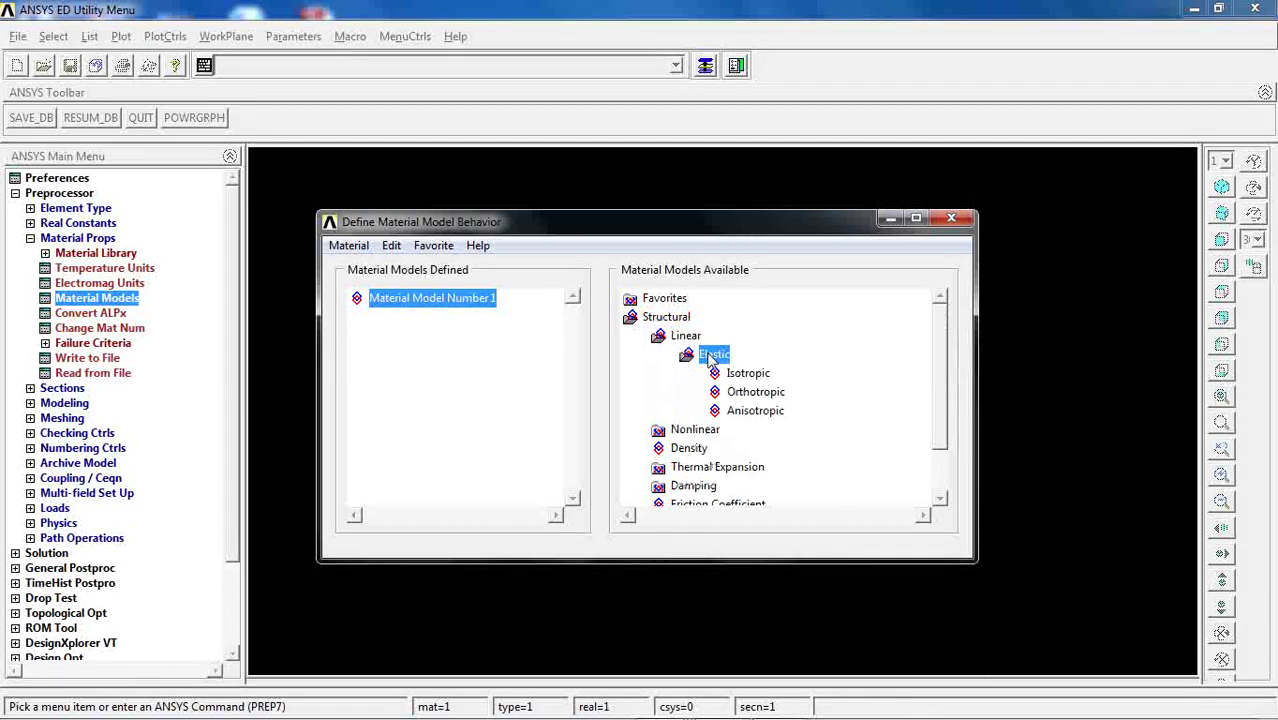
double_click(746, 374)
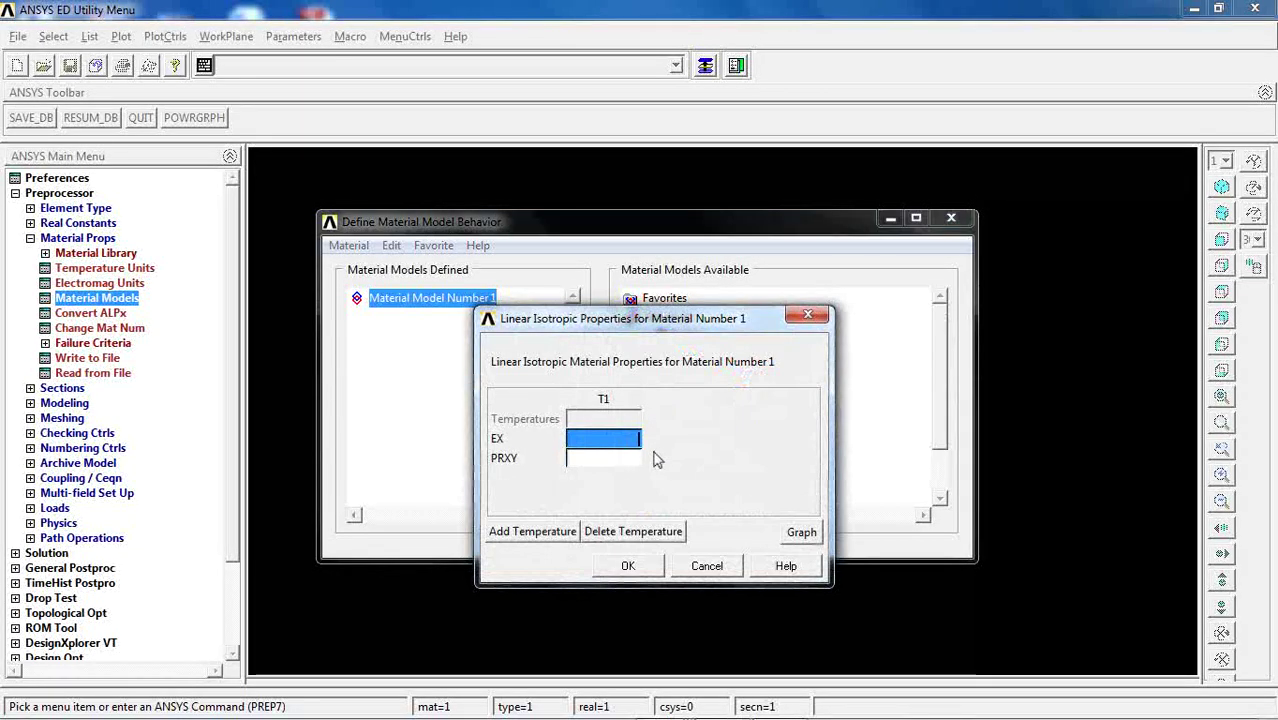
type("29e6")
key("Tab")
type("0.27")
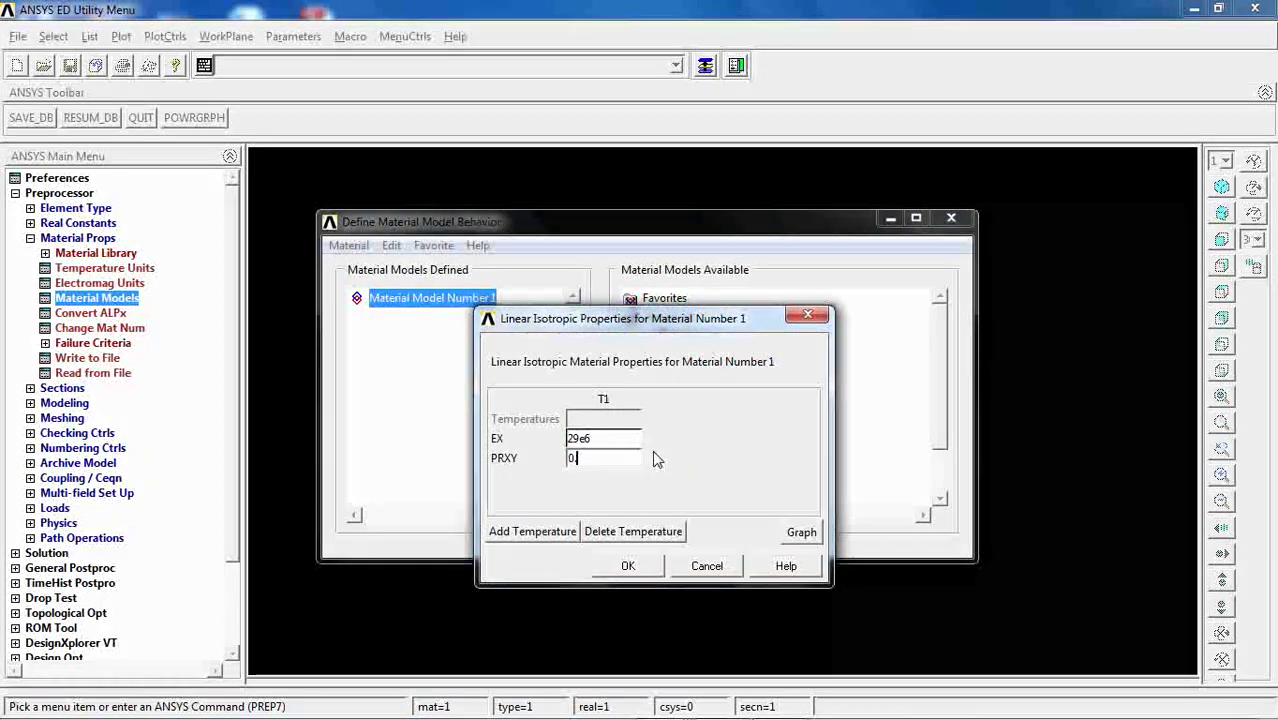
left_click(626, 567)
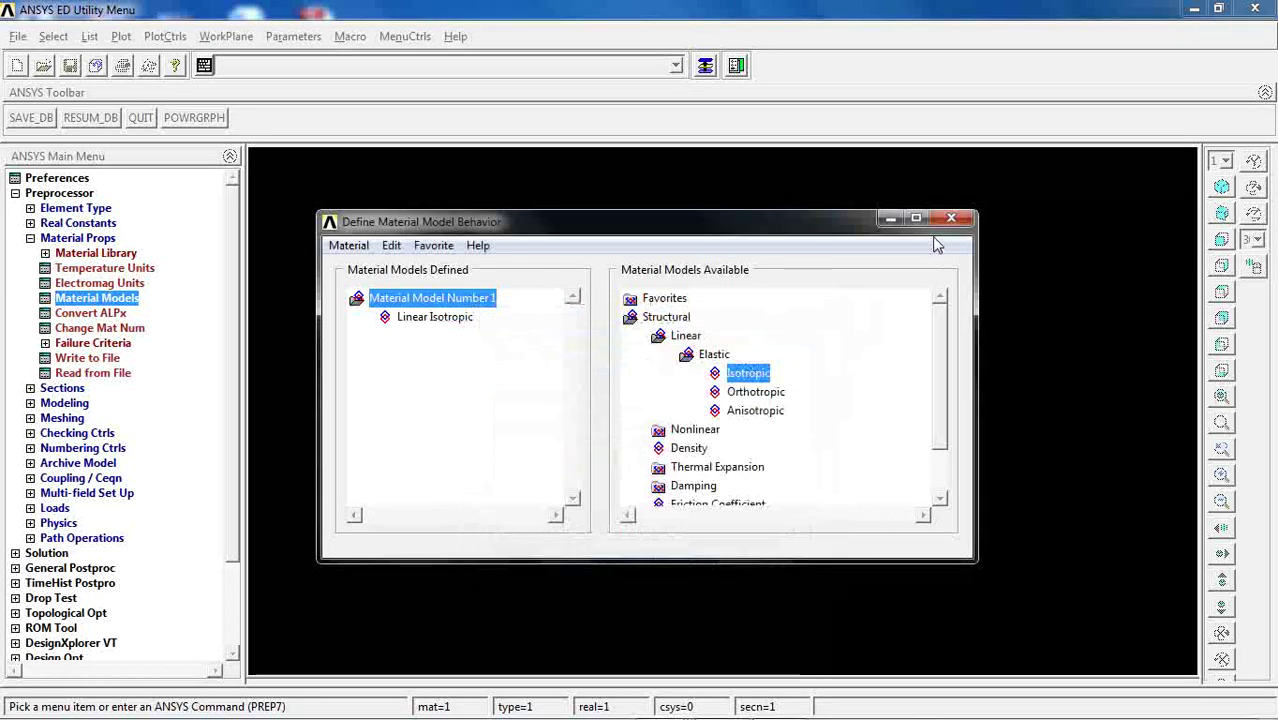
left_click(951, 218)
left_click(72, 239)
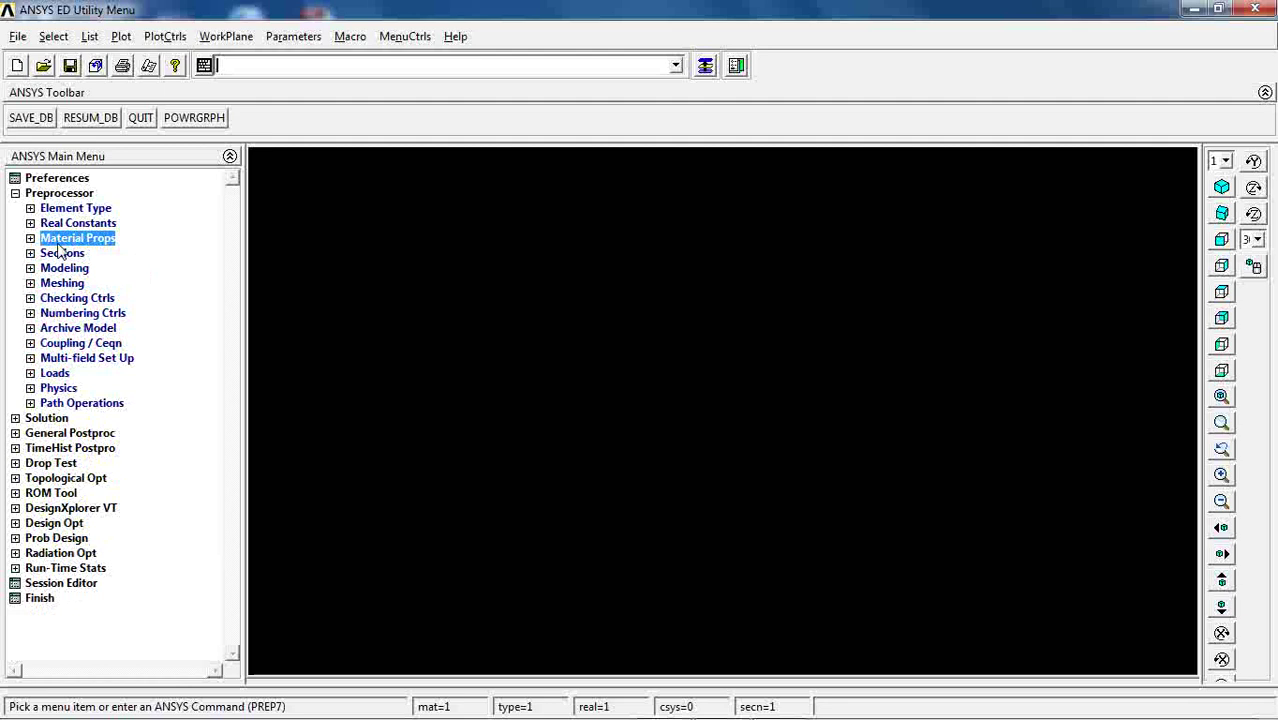
left_click(60, 270)
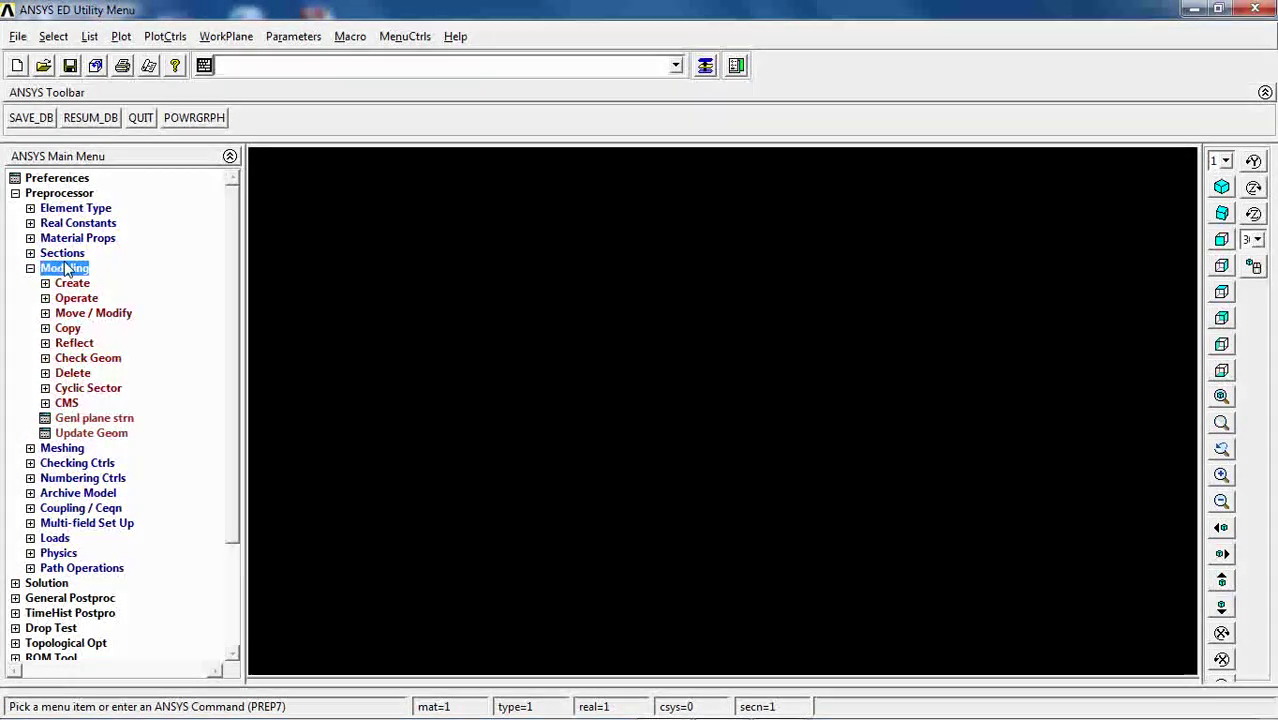
- Read Trapezoid Beam 01.SECT as section 1 named Beam01, with the offset at Section Origin
left_click(63, 255)
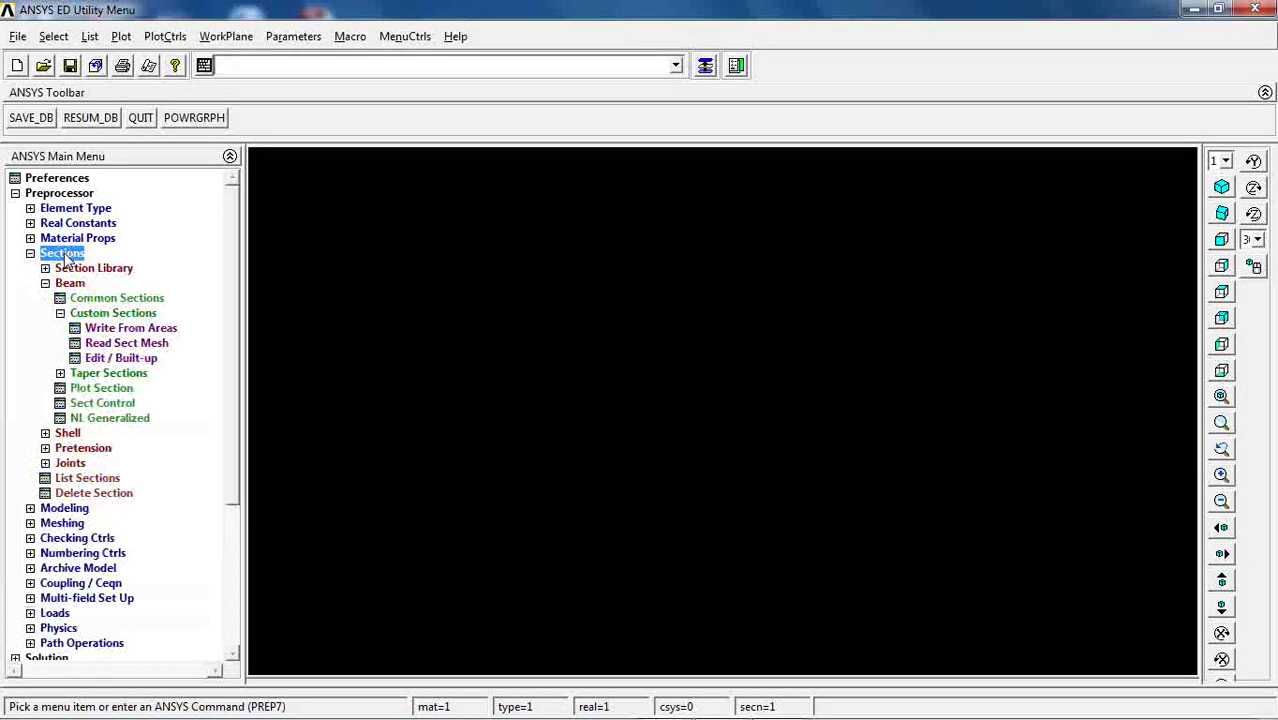
left_click(118, 344)
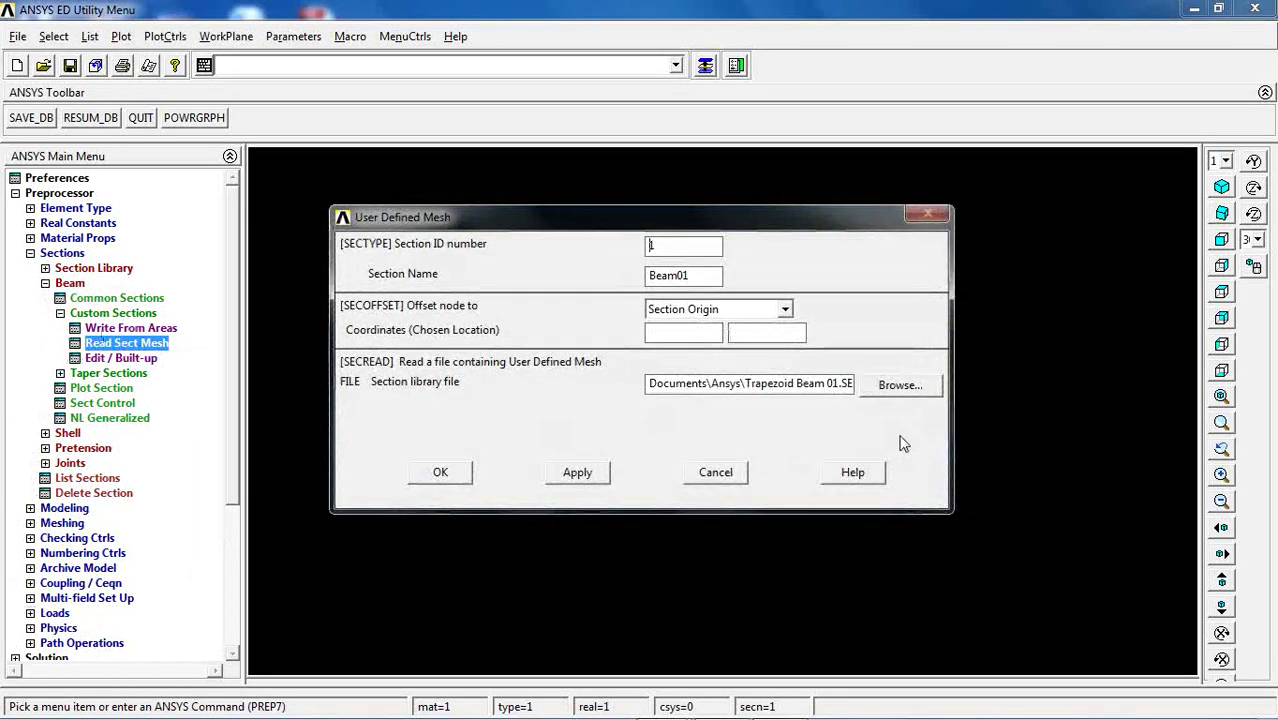
left_click(896, 386)
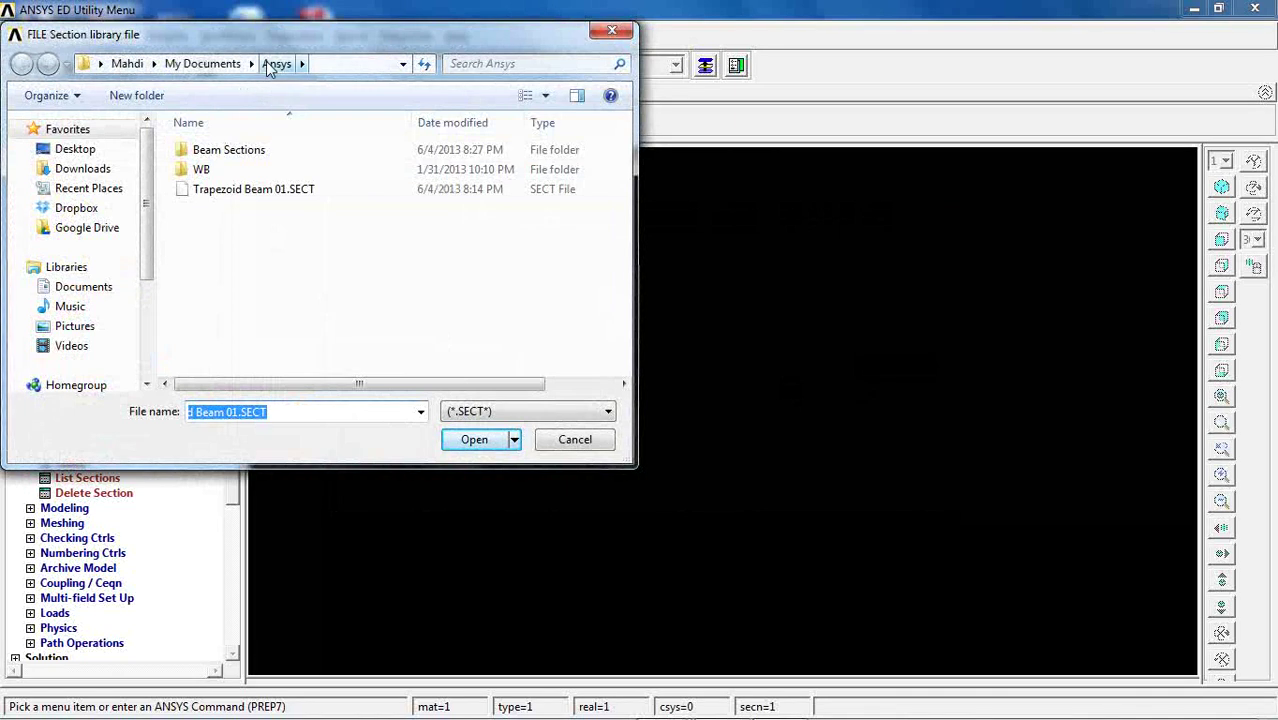
left_click(251, 191)
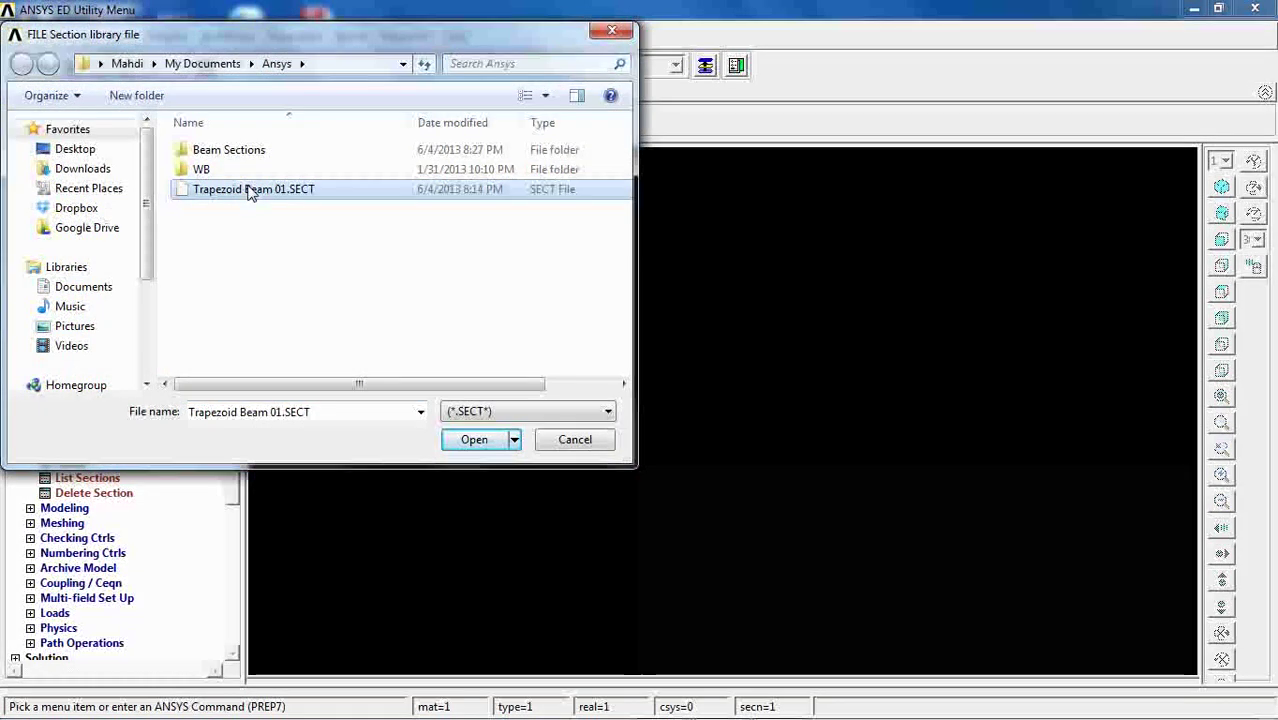
left_click(458, 445)
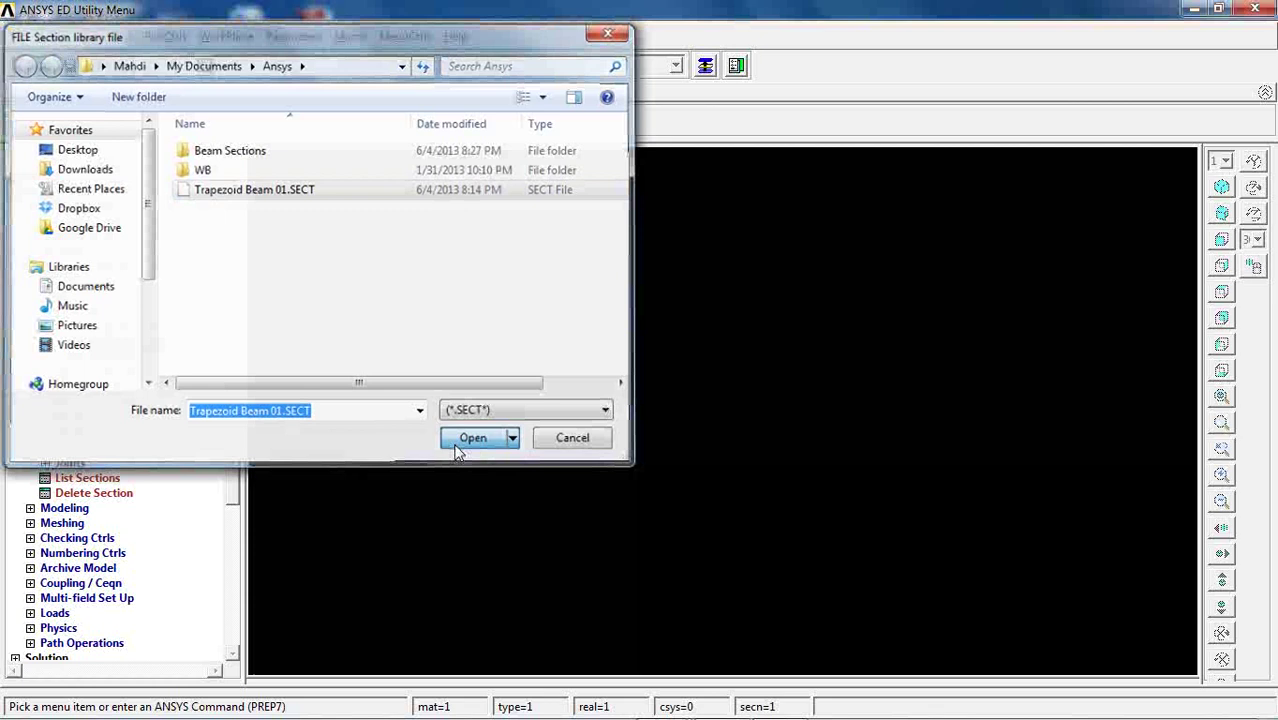
double_click(695, 280)
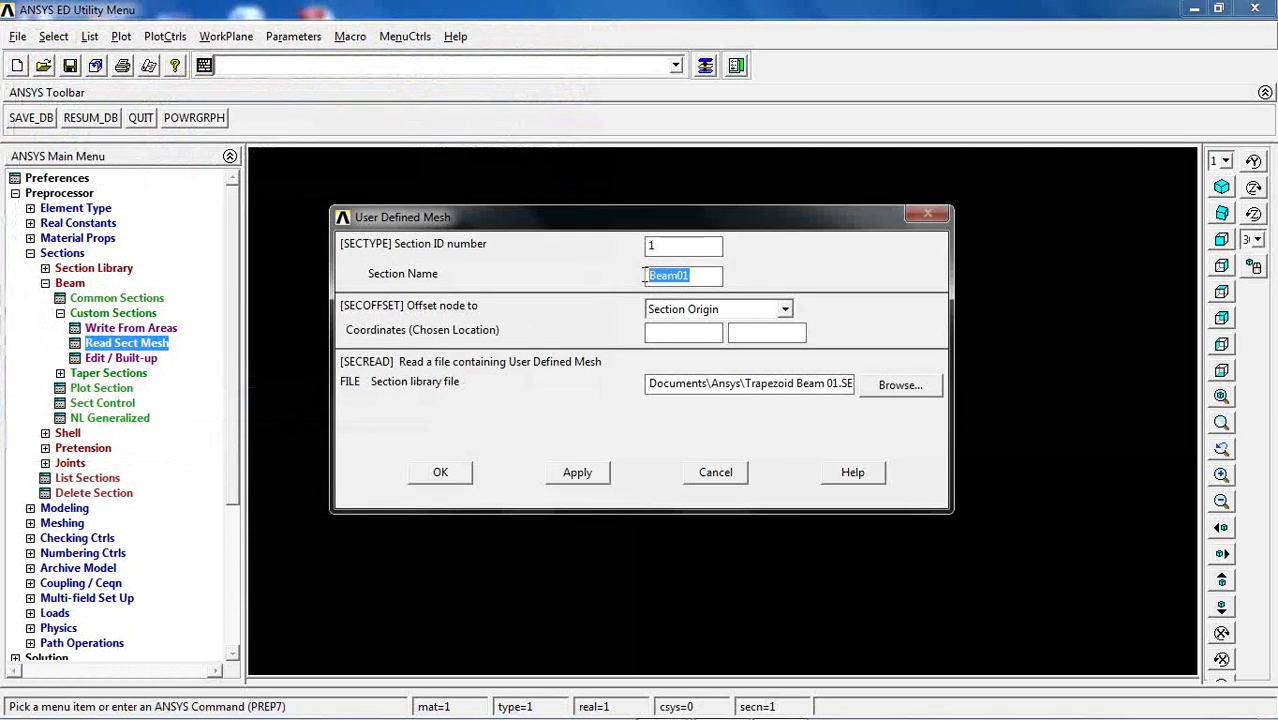
left_click(722, 311)
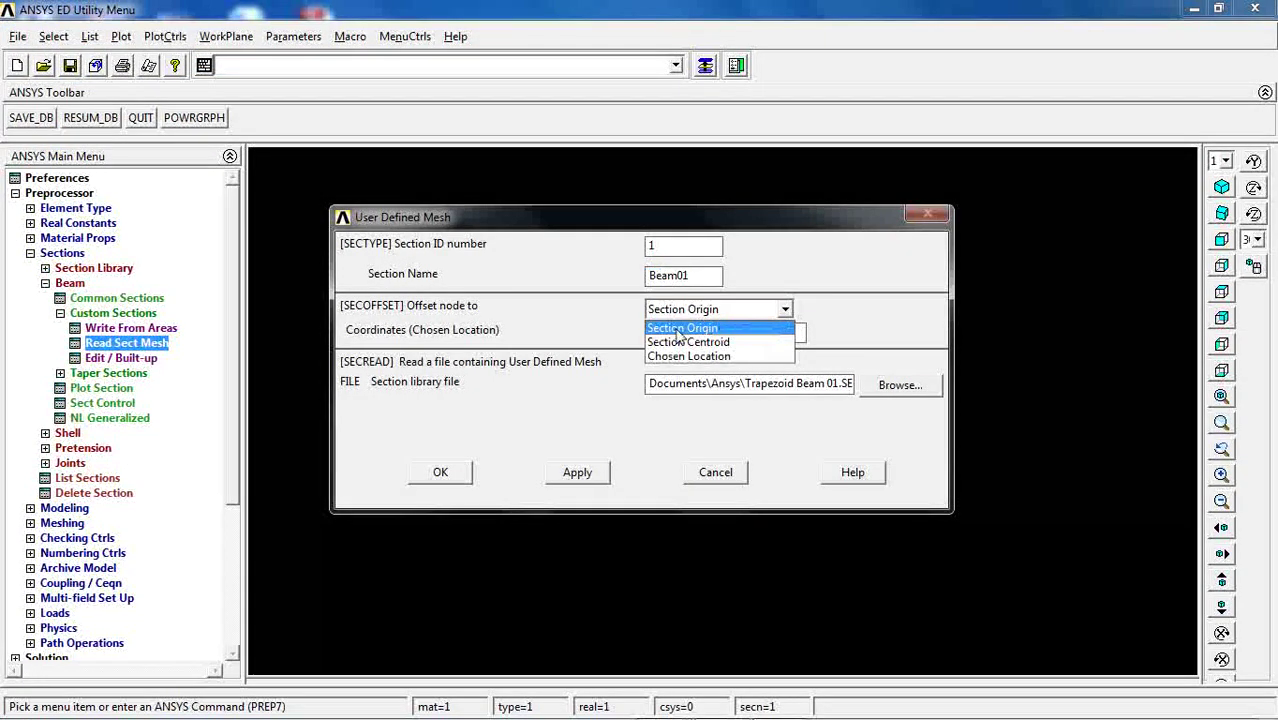
left_click(679, 329)
left_click(676, 318)
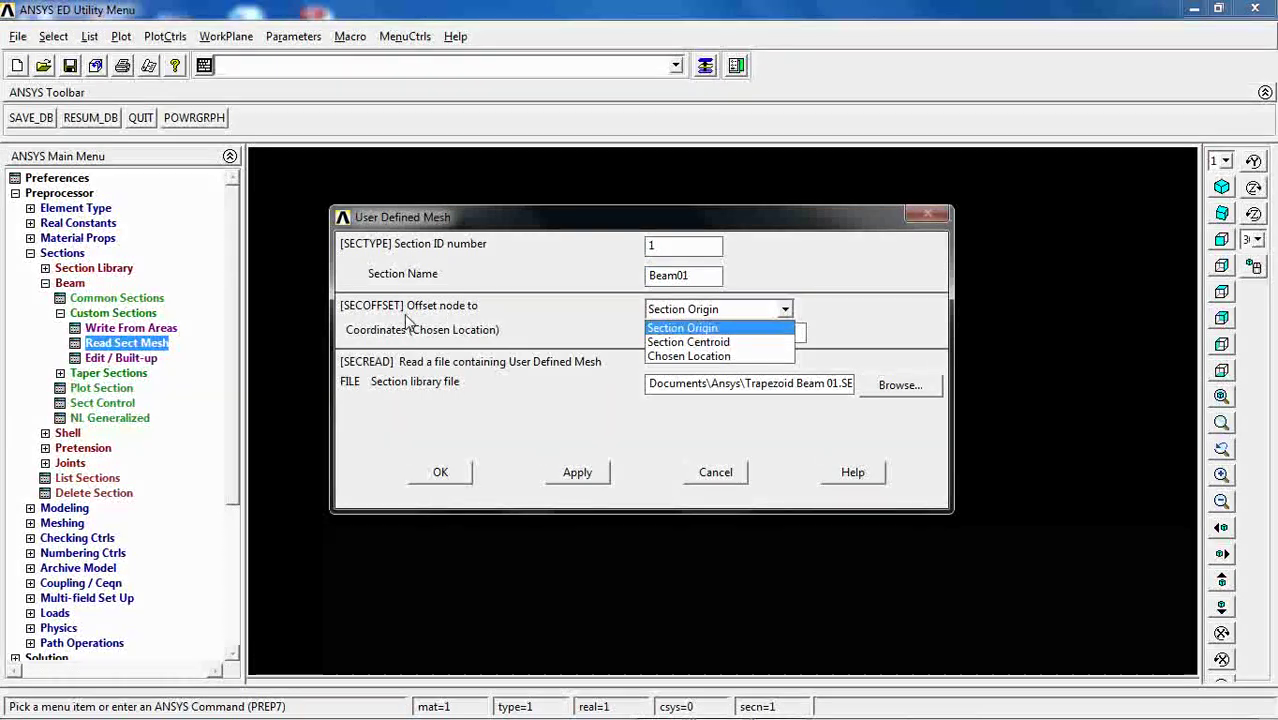
left_click(684, 329)
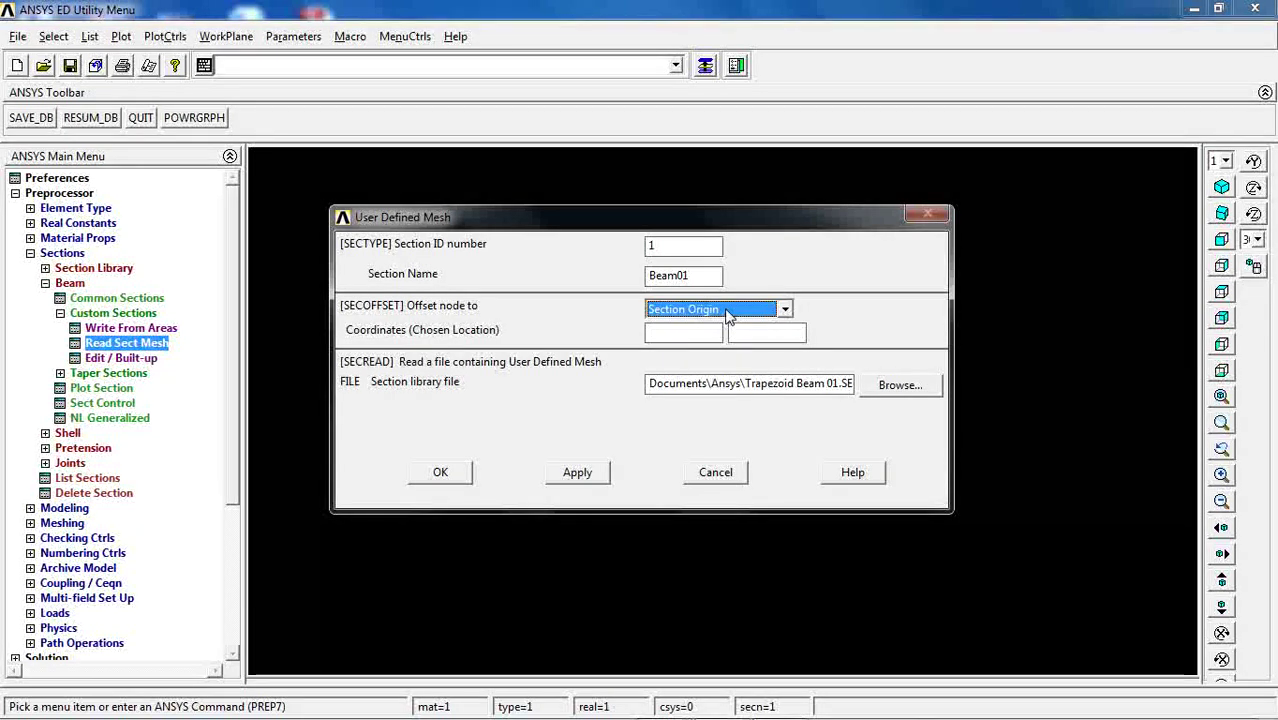
left_click(442, 474)
- Create keypoint 1 at the origin (0, 0) in the active coordinate system
left_click(60, 253)
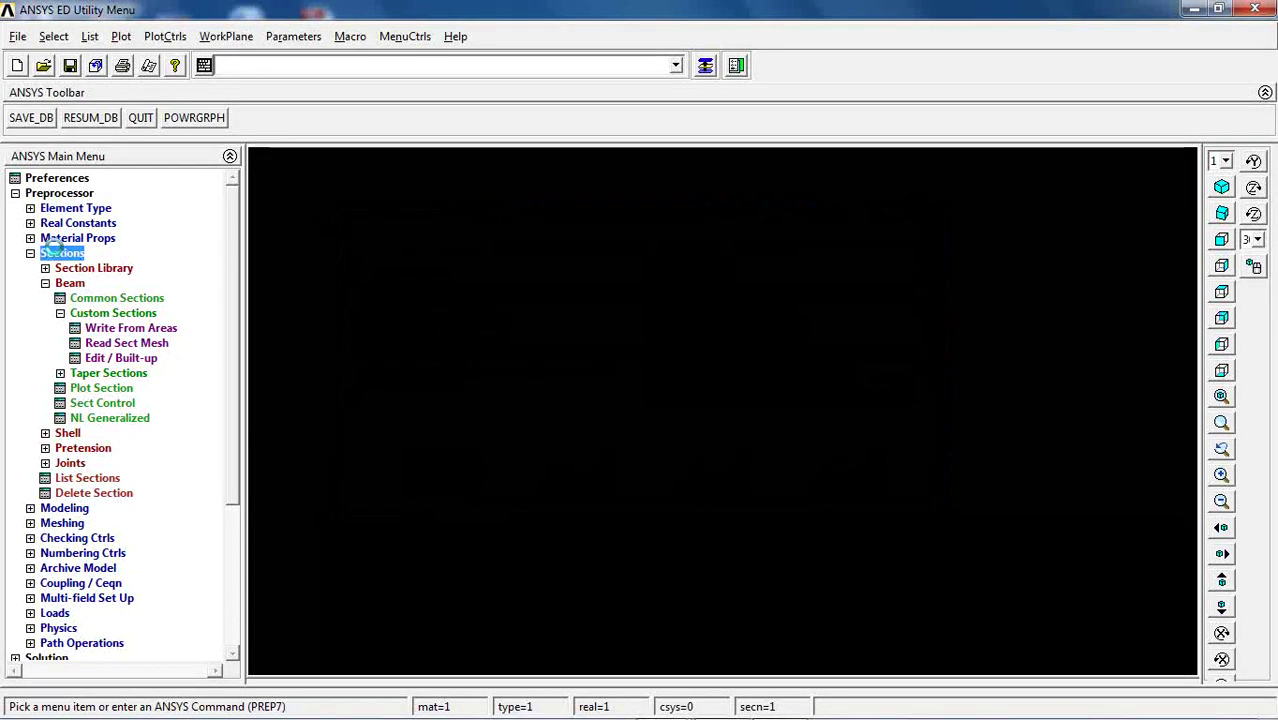
left_click(64, 268)
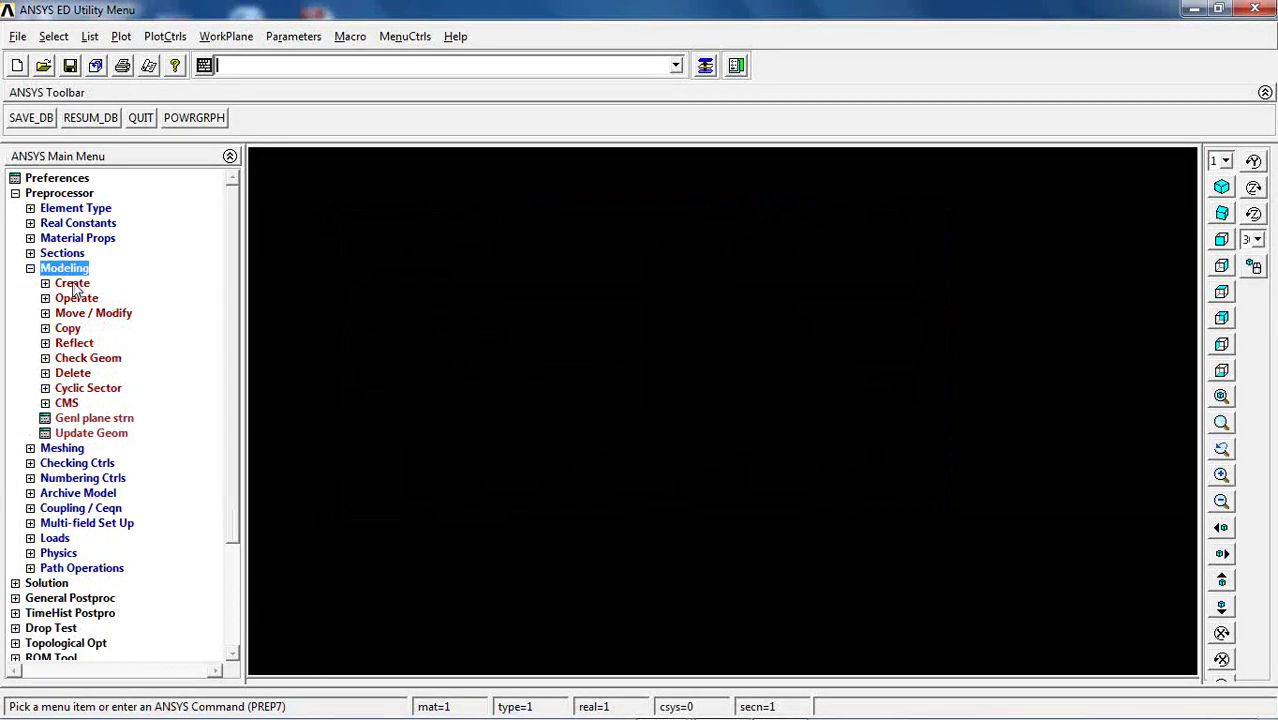
left_click(72, 284)
left_click(95, 298)
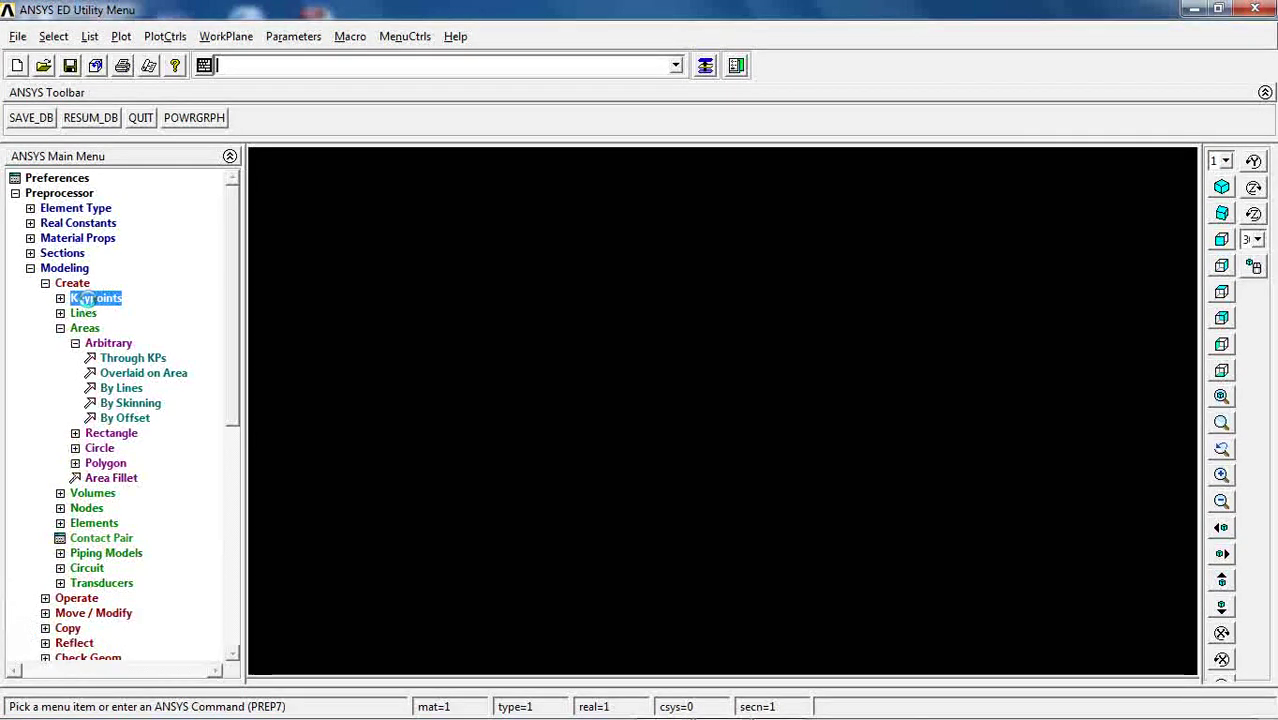
left_click(116, 328)
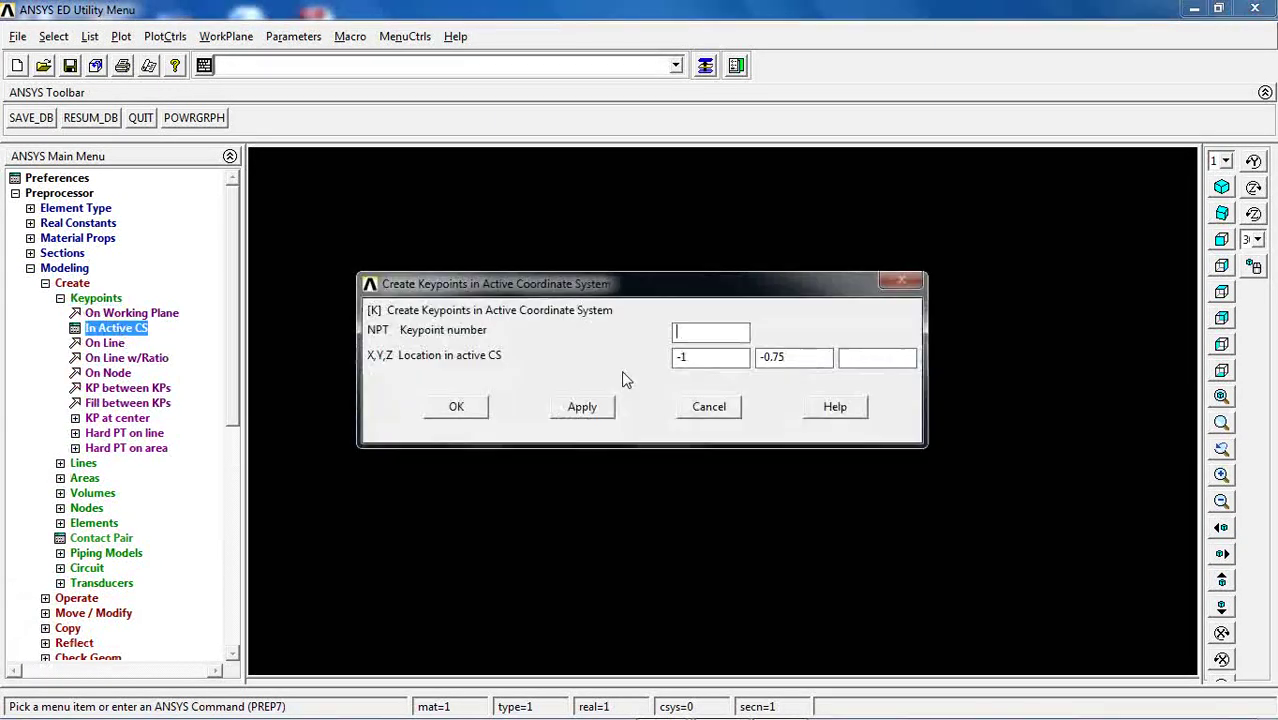
left_click_drag(689, 362, 655, 367)
type("0")
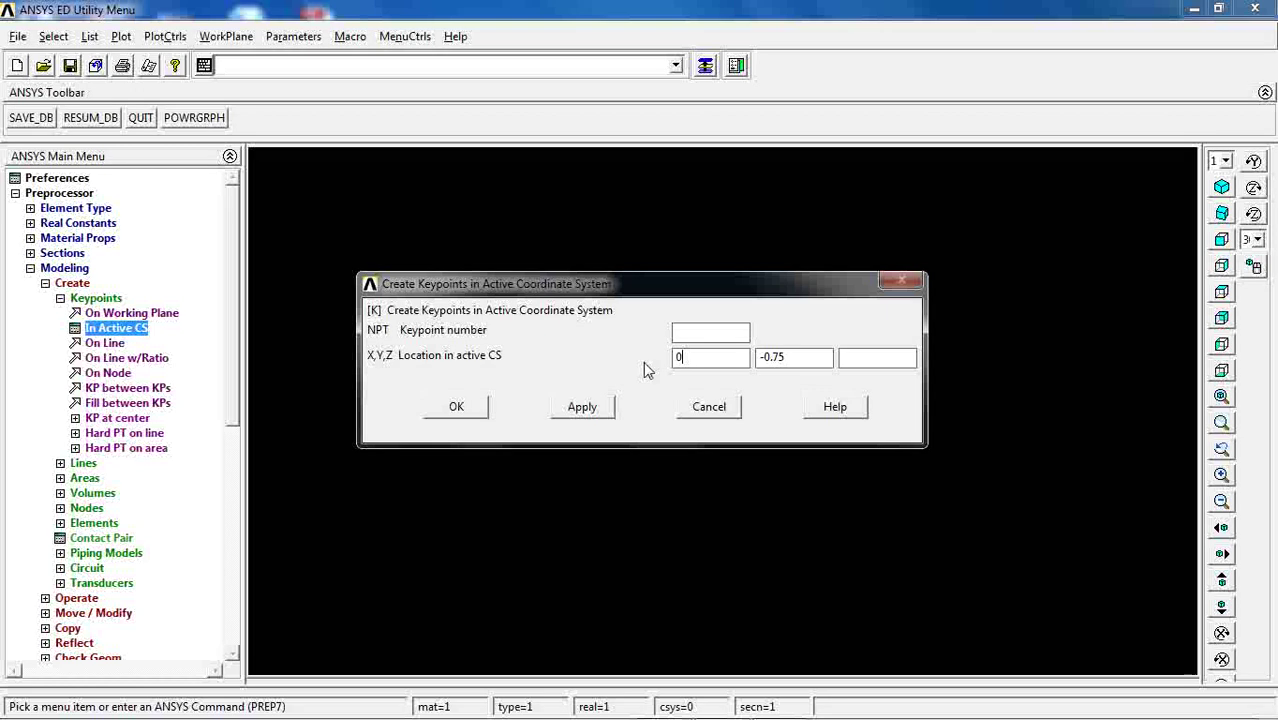
double_click(805, 360)
type("0")
left_click(601, 404)
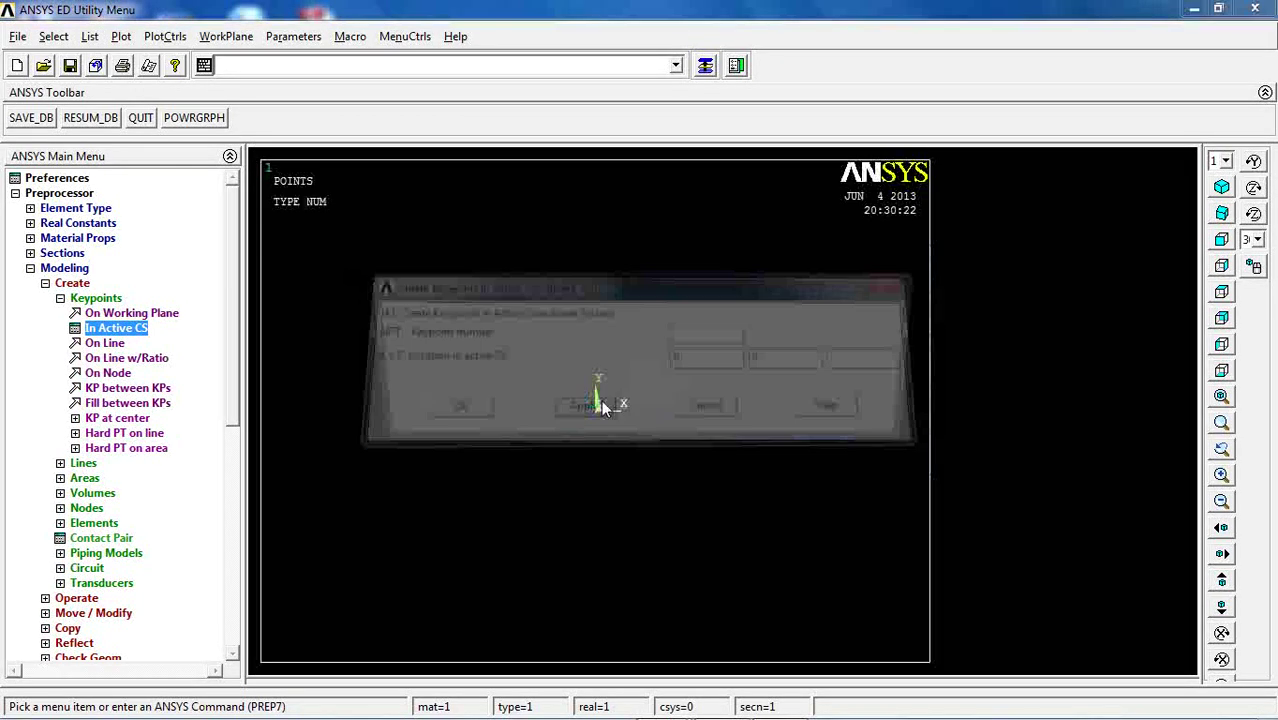
- Add keypoints 2, 3 and 4 at (-9, 0), (0, 9) and (9, 0)
type("-9")
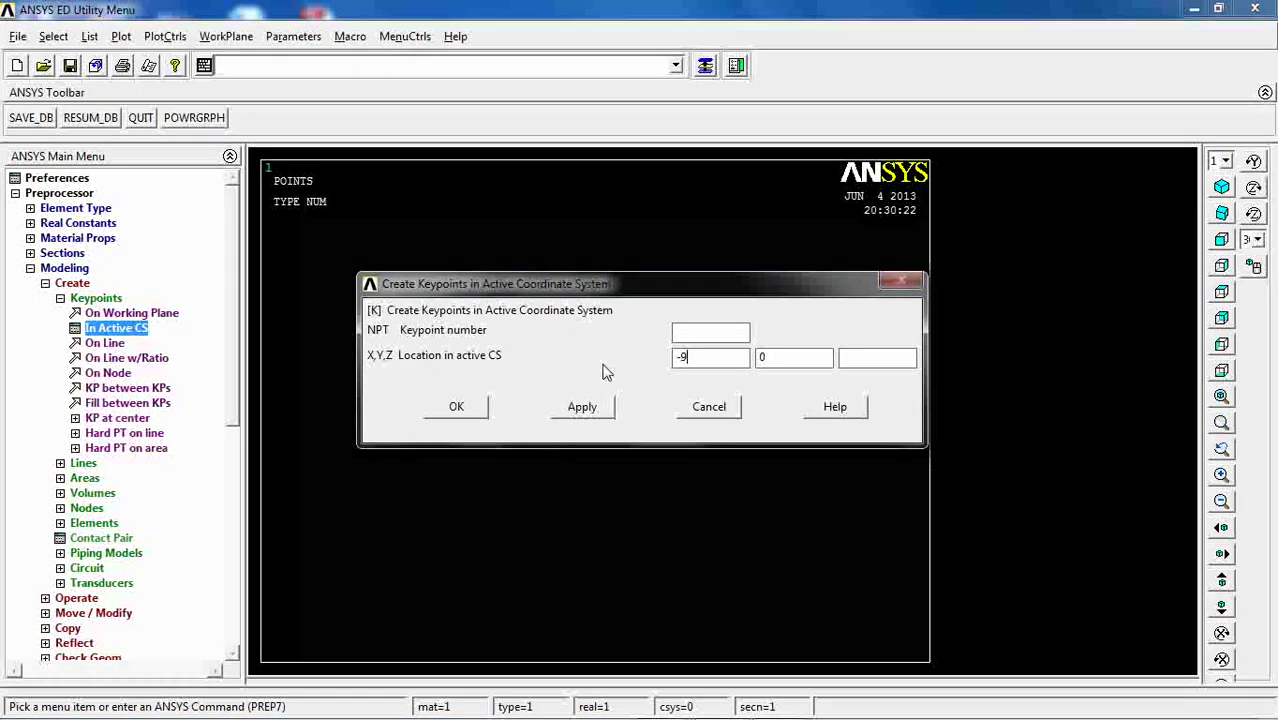
left_click(583, 406)
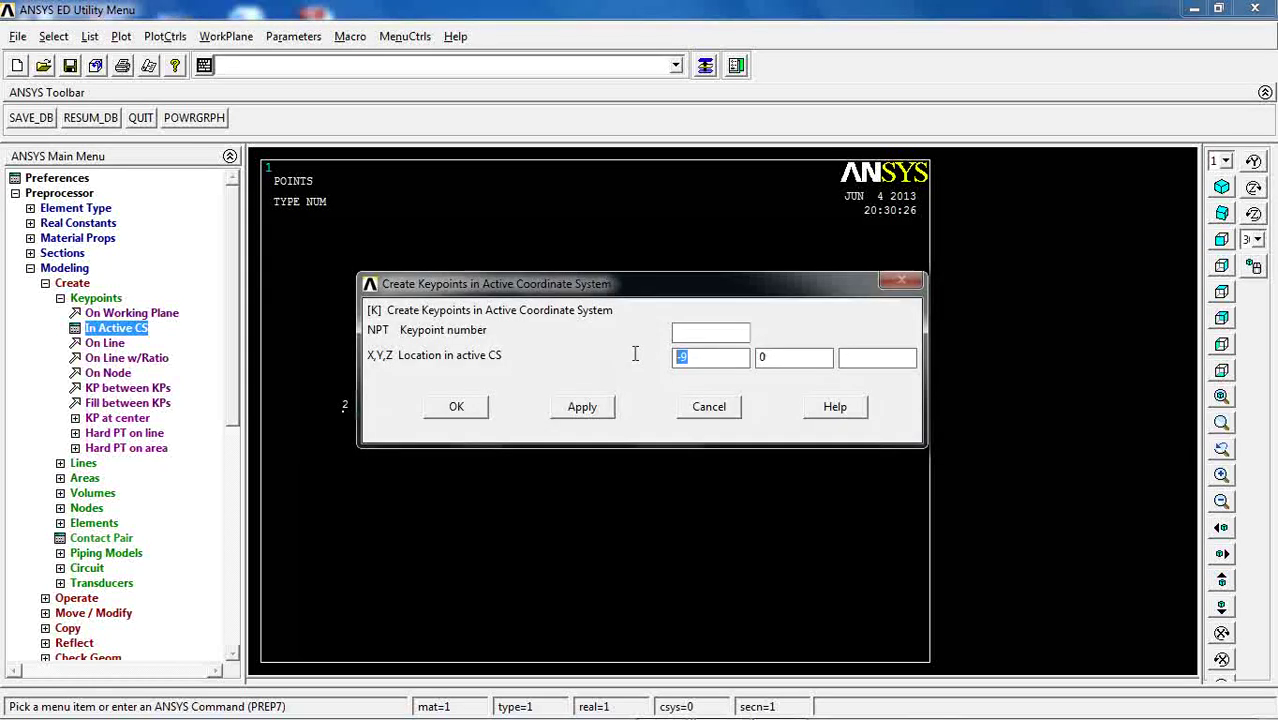
double_click(804, 361)
type("9")
left_click(581, 406)
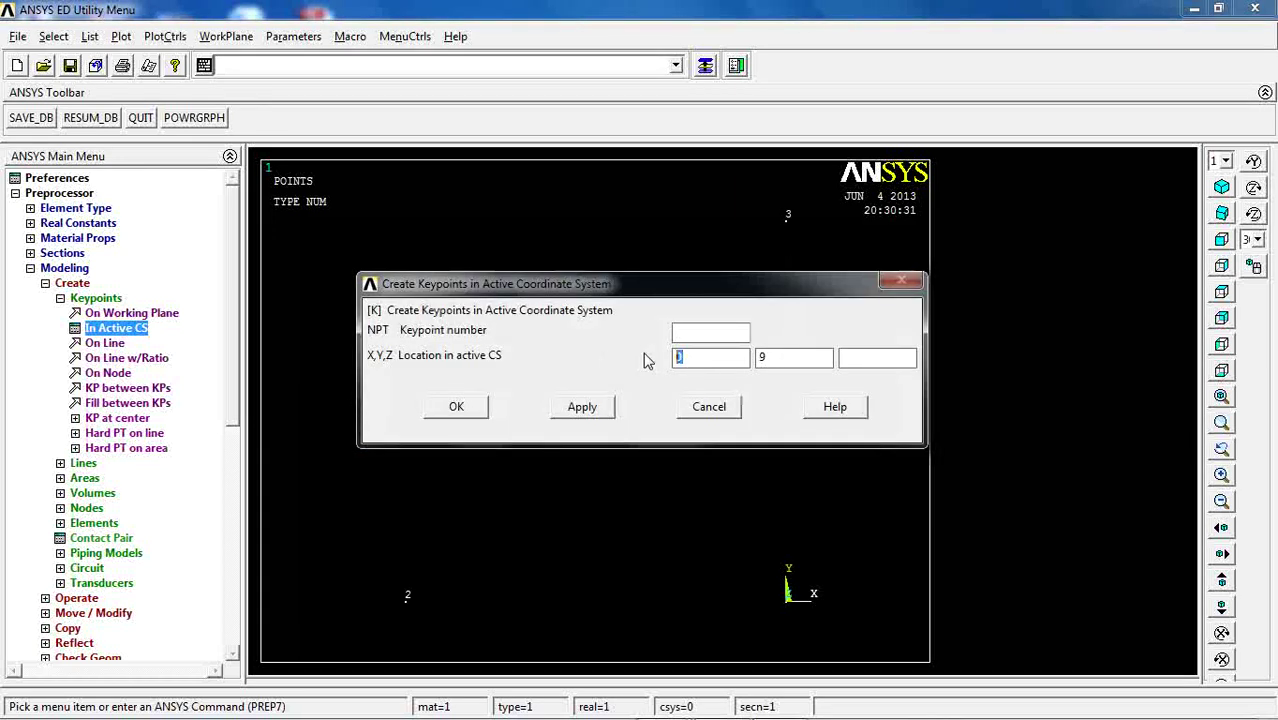
double_click(760, 357)
type("0")
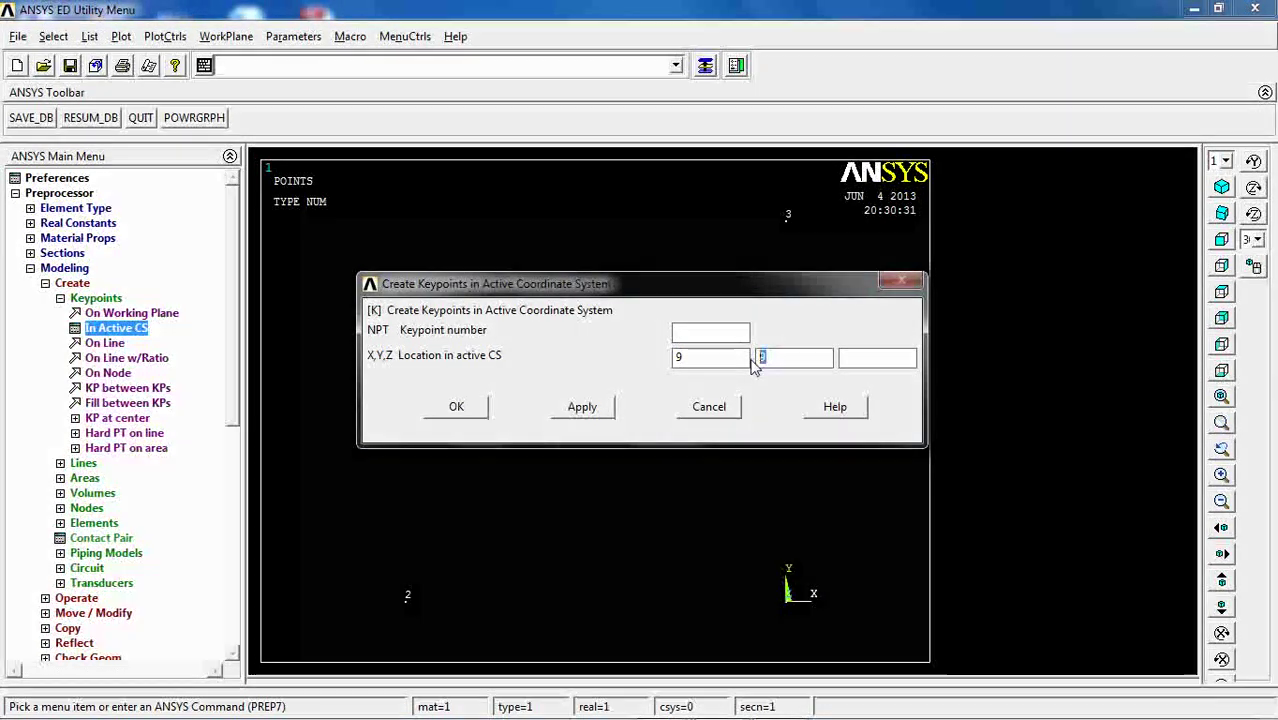
left_click(456, 406)
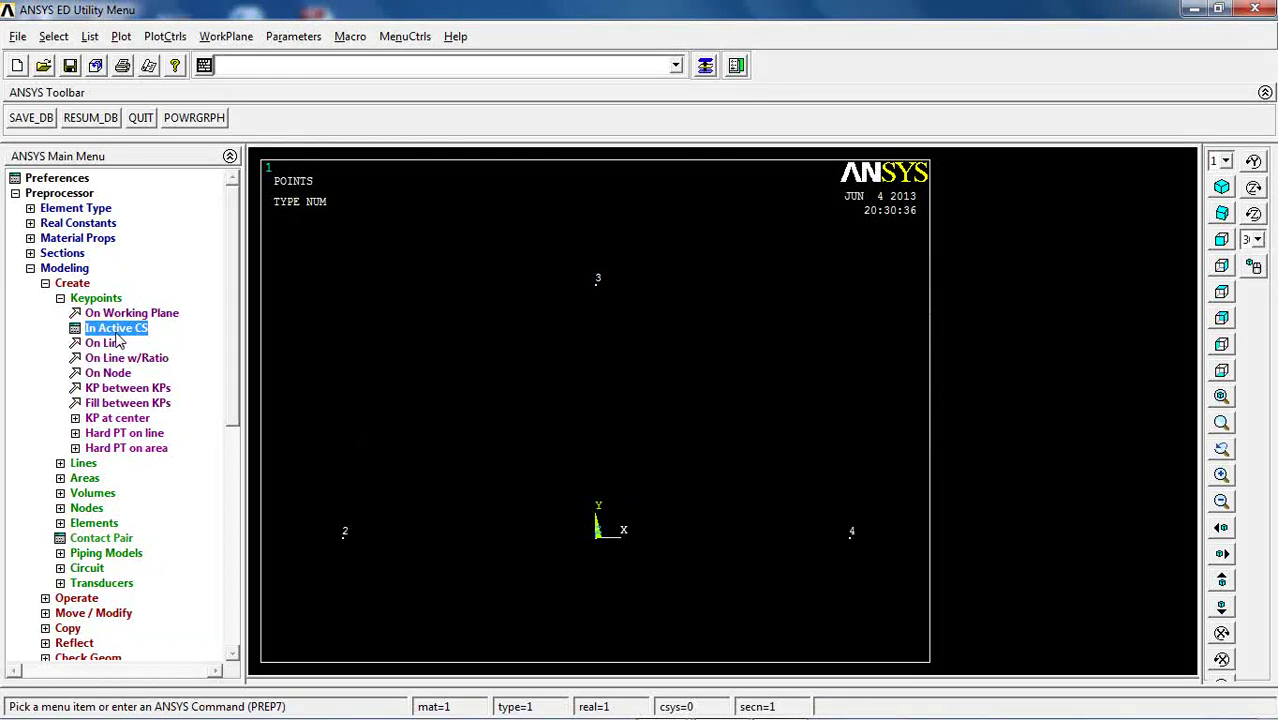
- Draw a radius-9 arc from keypoint 2 to keypoint 3, curving about keypoint 1
left_click(60, 298)
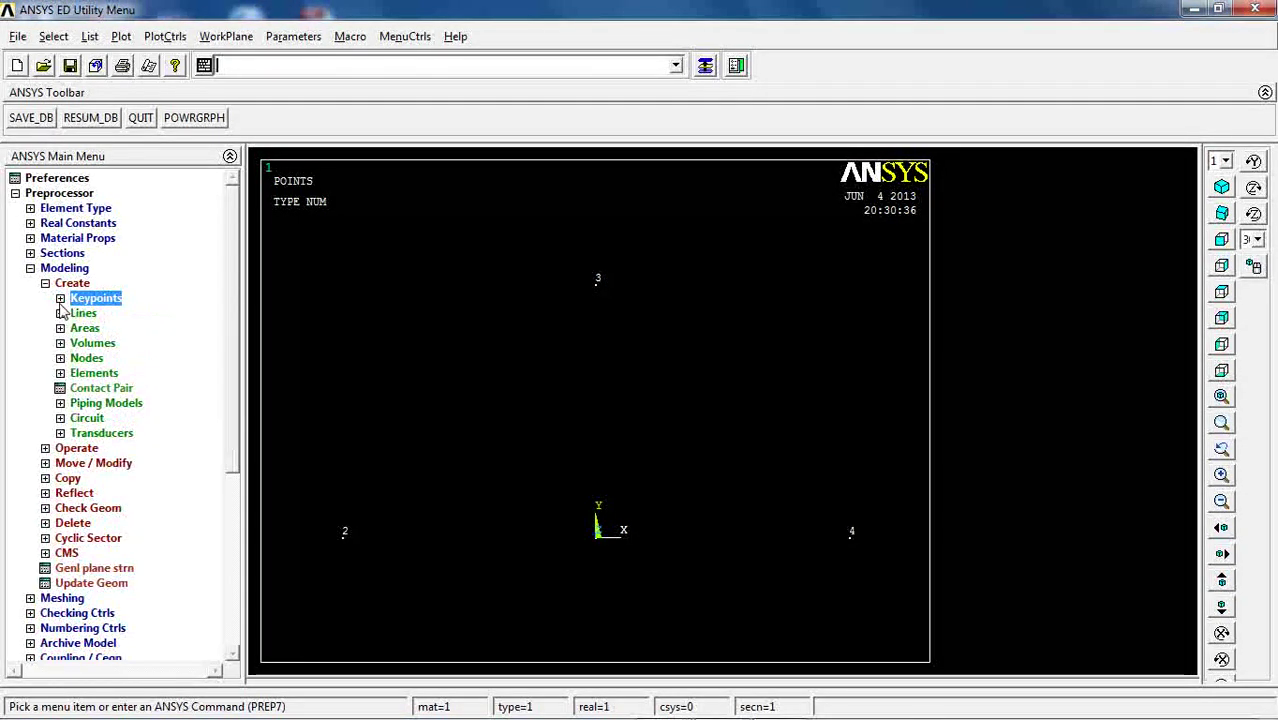
left_click(60, 313)
left_click(92, 344)
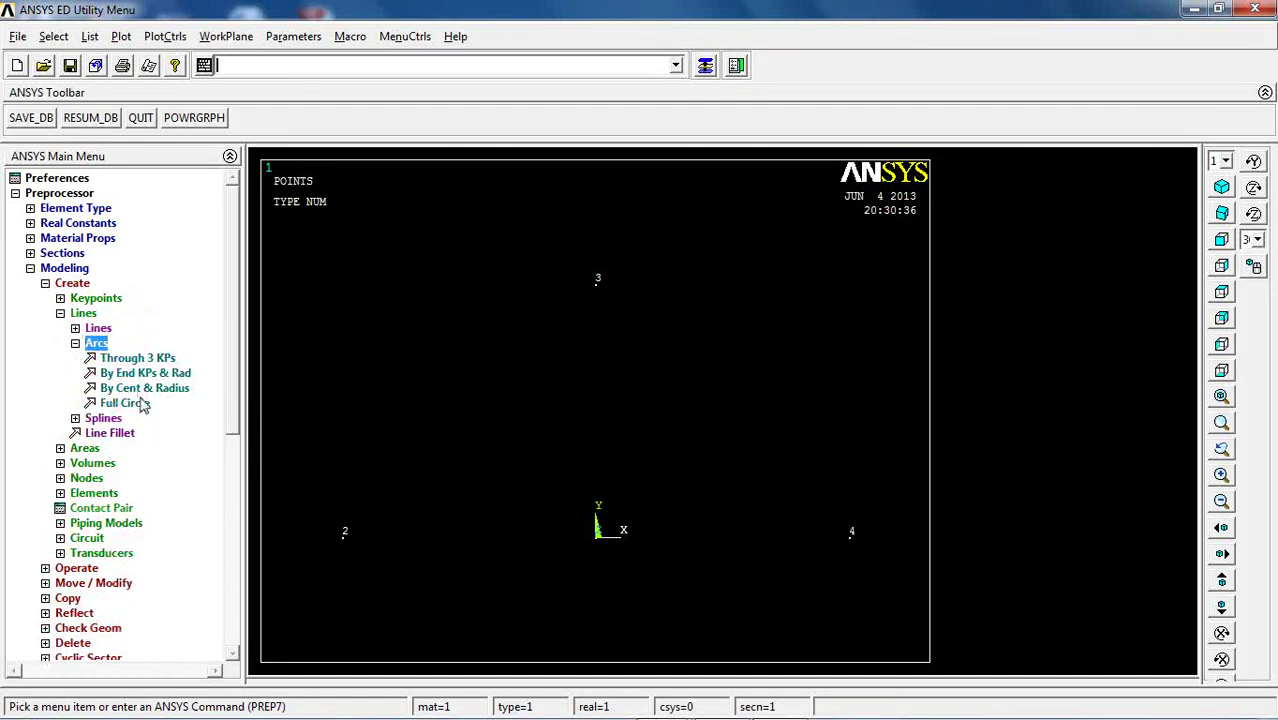
left_click(138, 370)
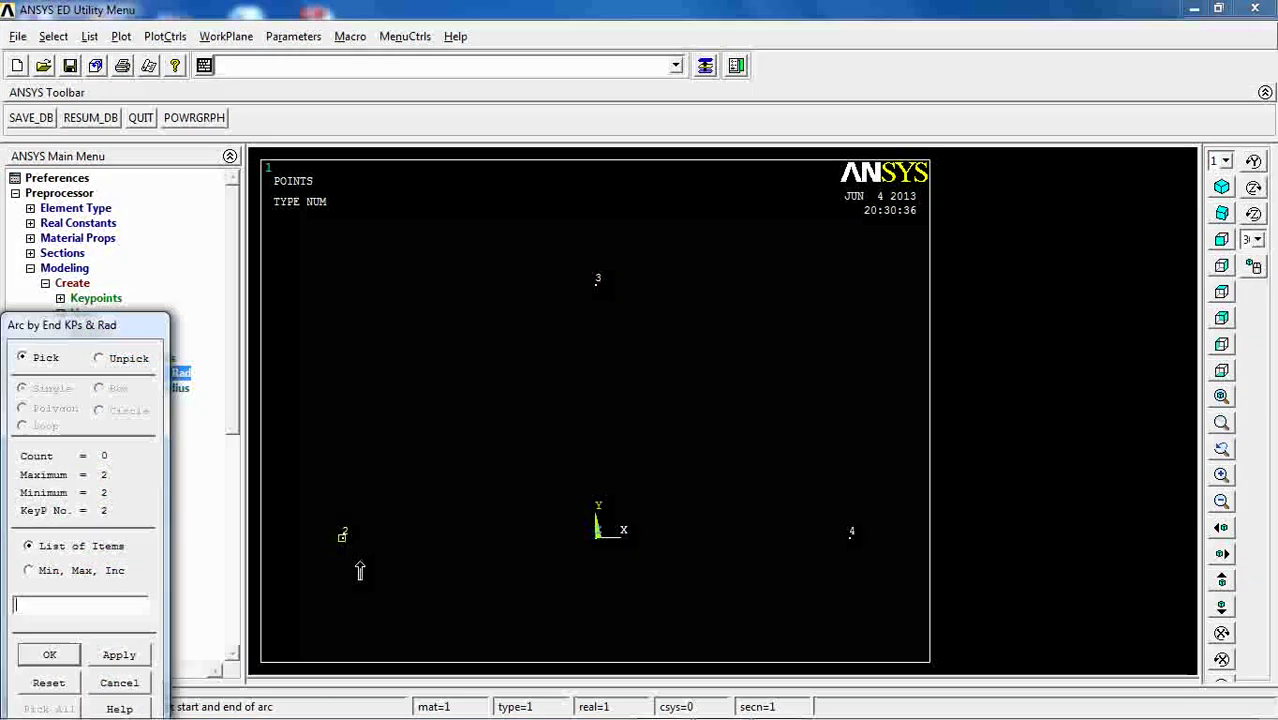
left_click(344, 533)
left_click(596, 282)
left_click(48, 652)
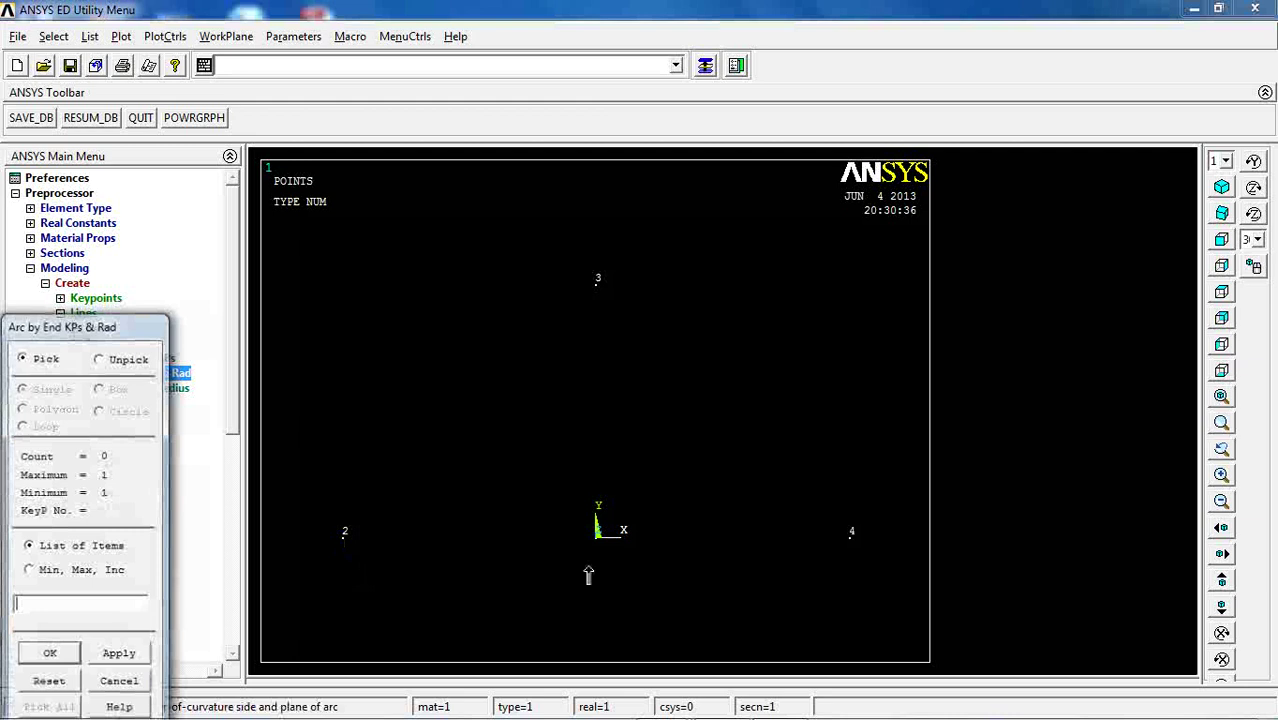
left_click(578, 562)
left_click(49, 654)
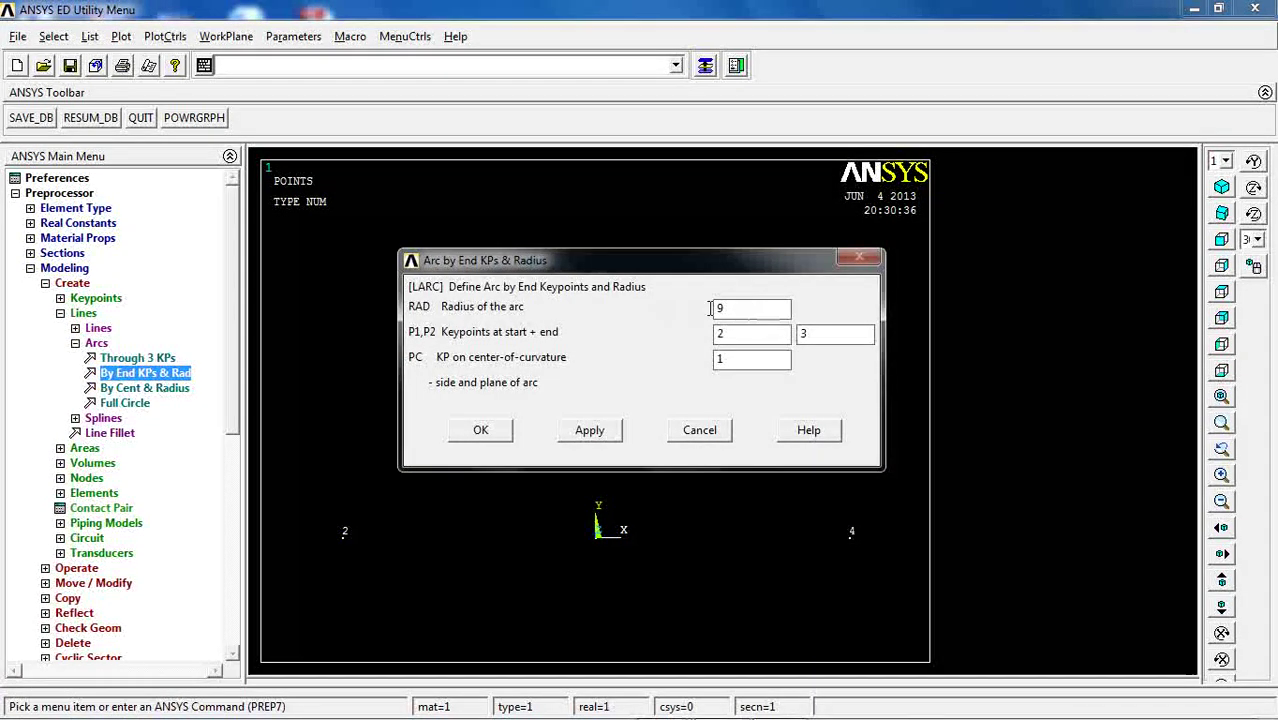
left_click(589, 430)
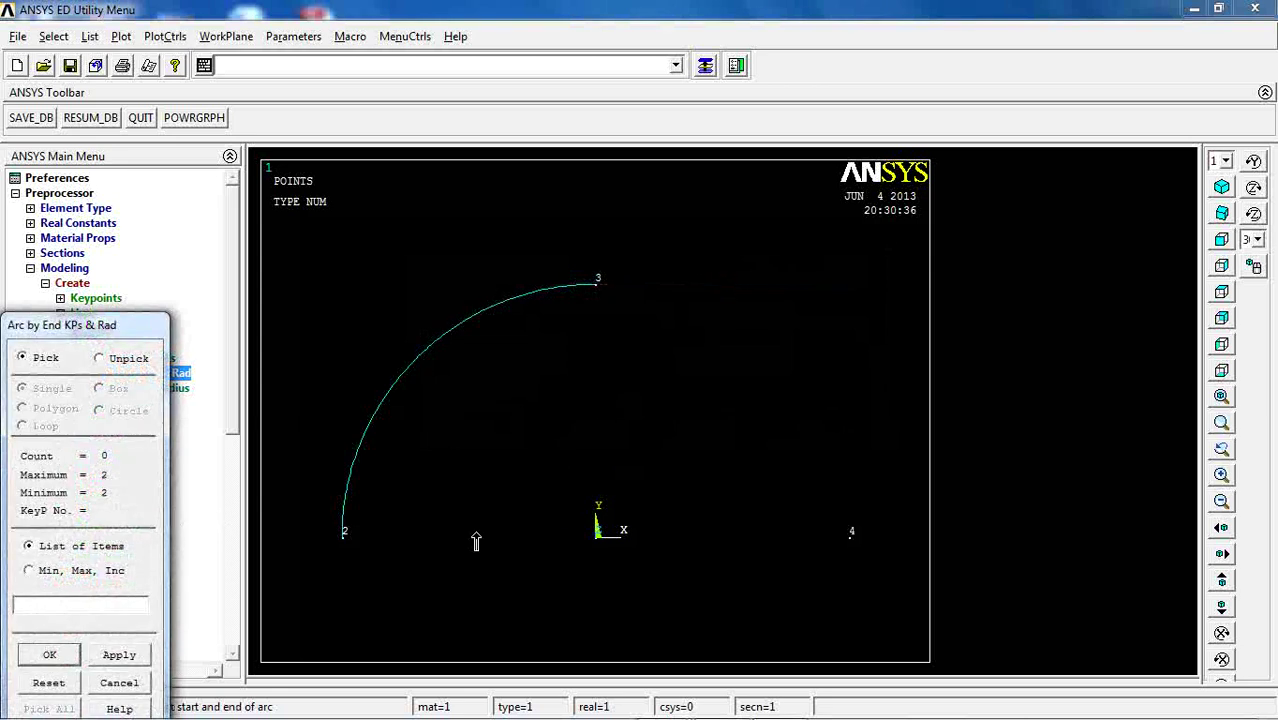
- Draw the second radius-9 arc from keypoint 3 to keypoint 4 about keypoint 1
left_click(598, 312)
left_click(866, 530)
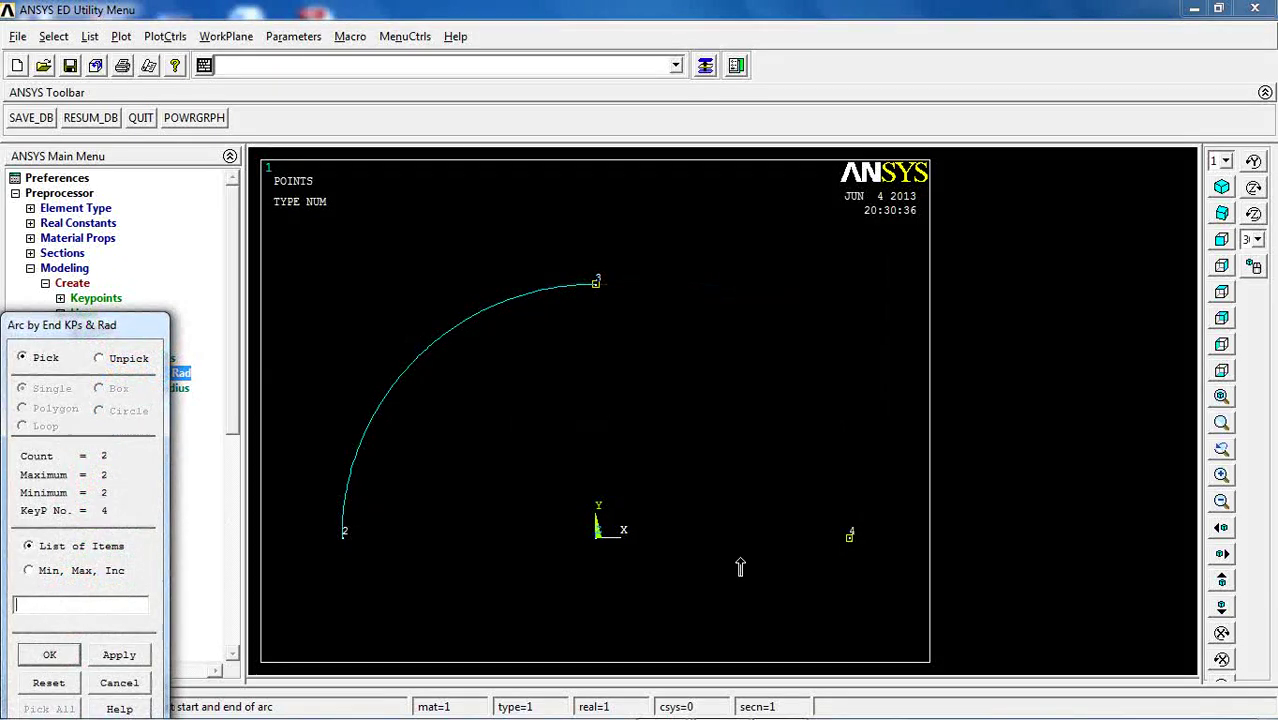
left_click(69, 653)
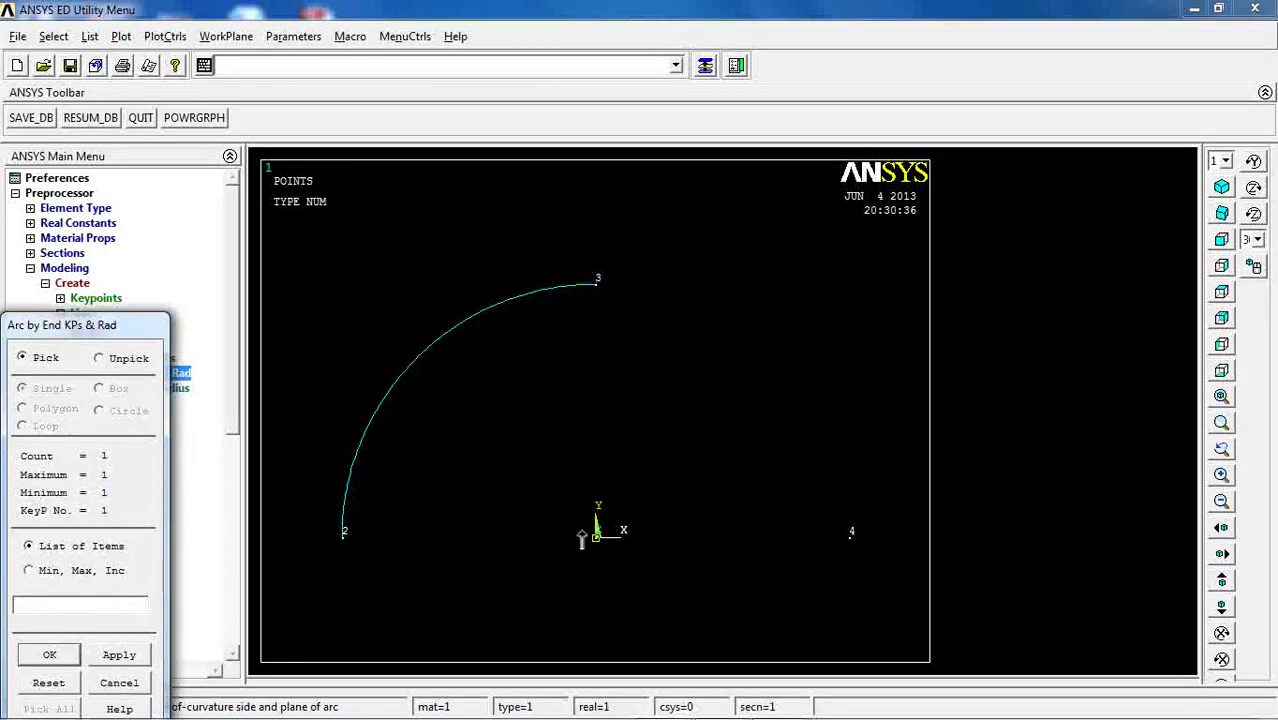
left_click(49, 654)
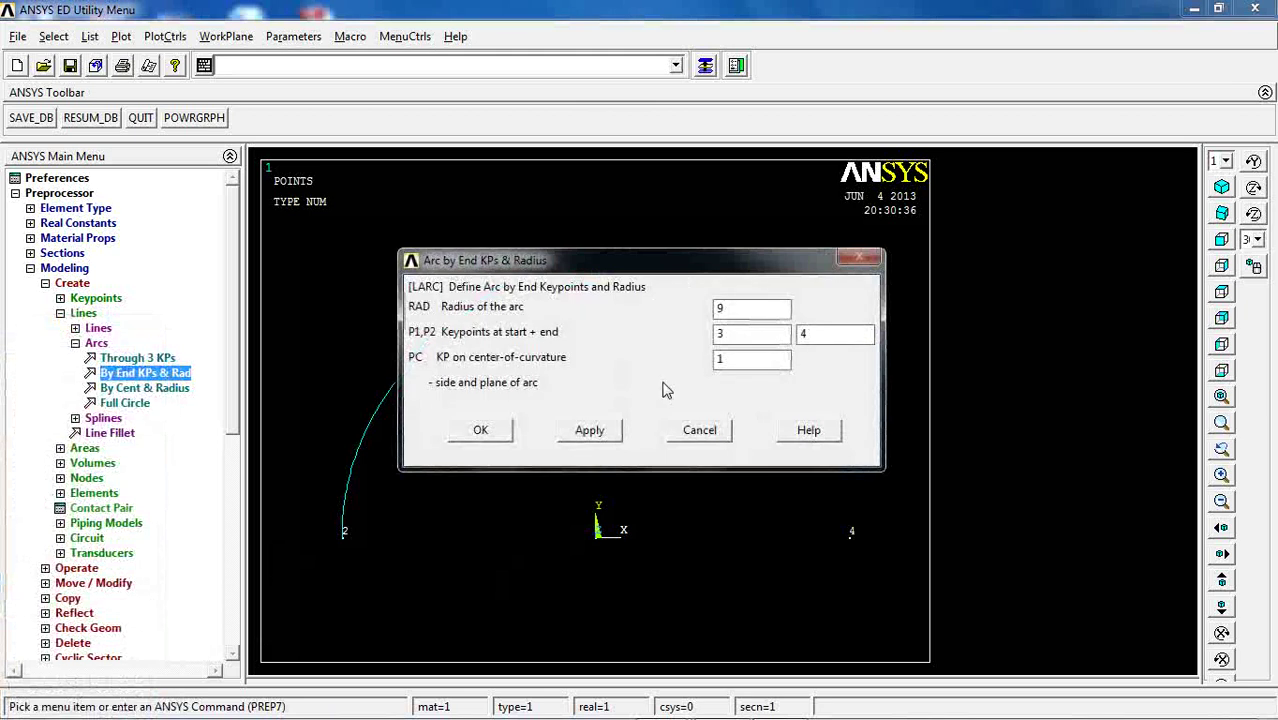
left_click(489, 431)
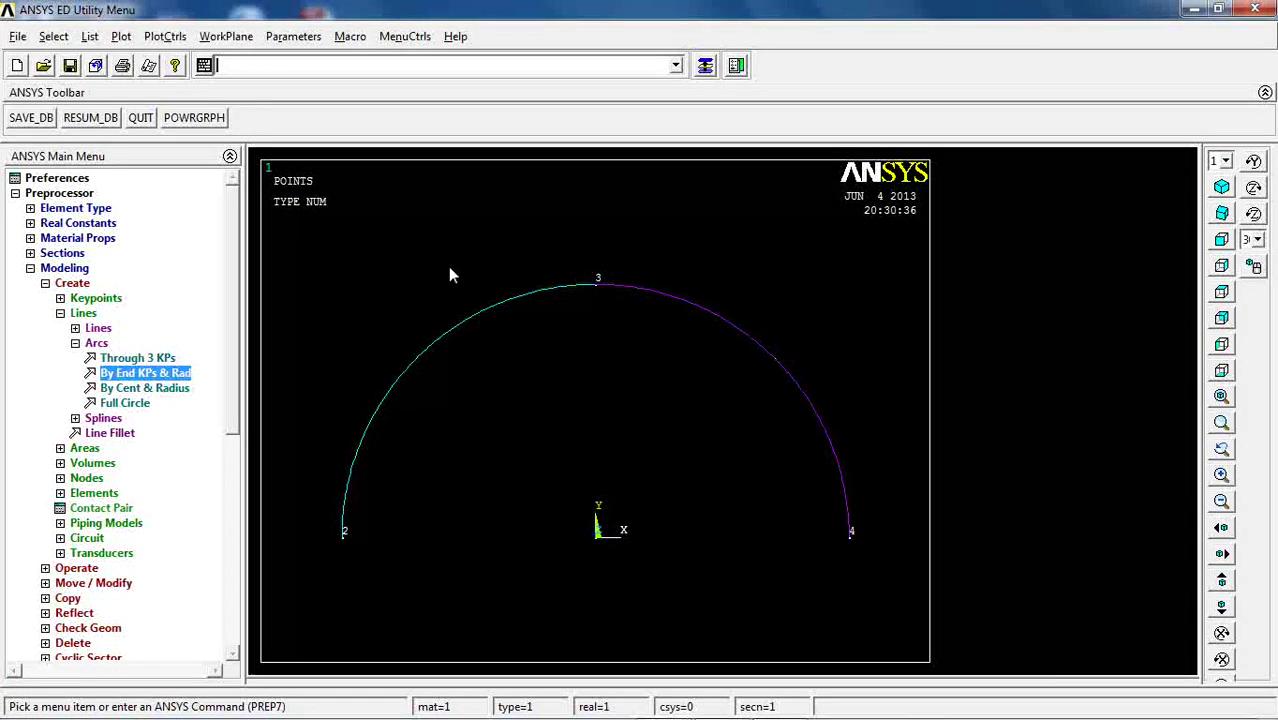
left_click(75, 343)
- Boolean-add the left and right arcs into one line, with existing lines deleted
left_click(60, 313)
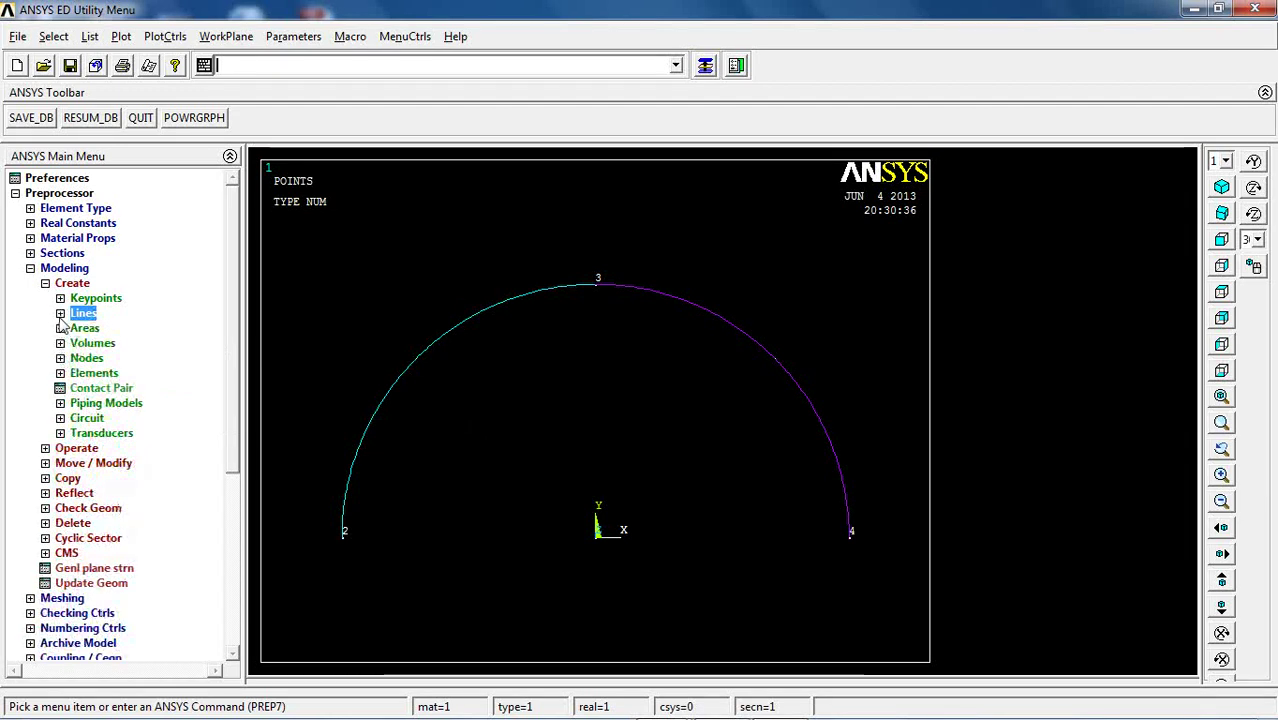
left_click(45, 284)
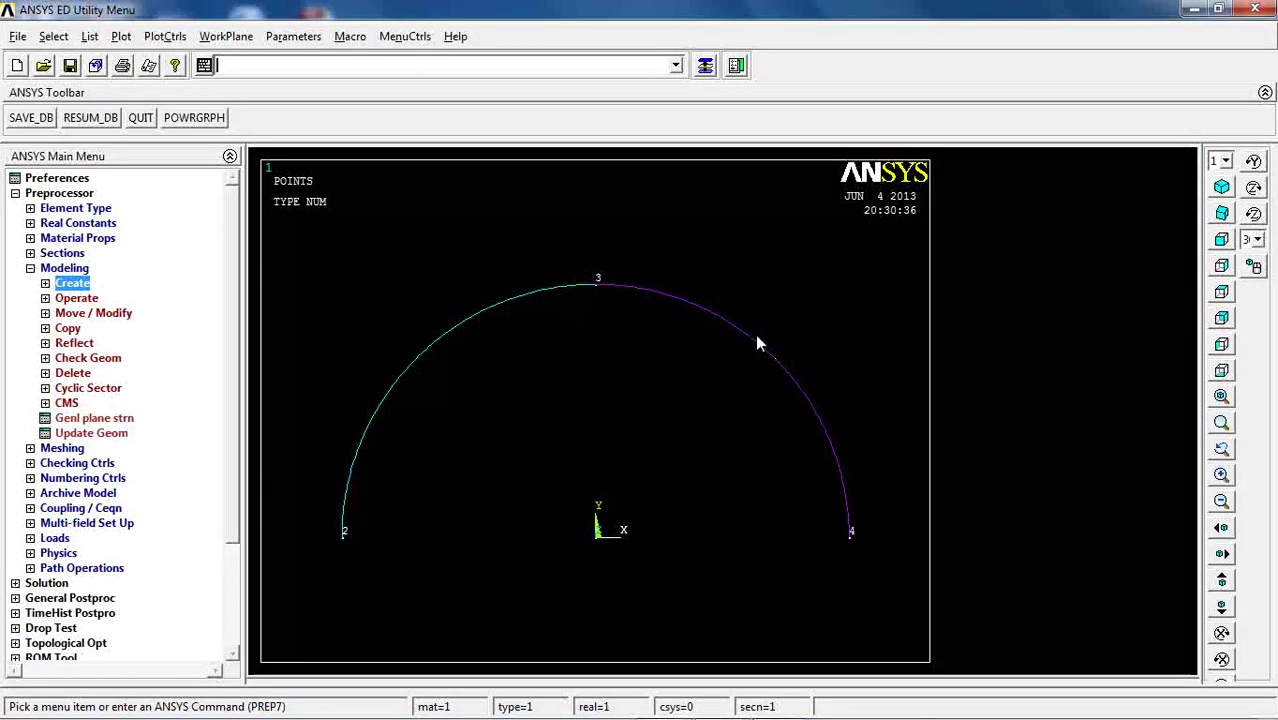
left_click(90, 299)
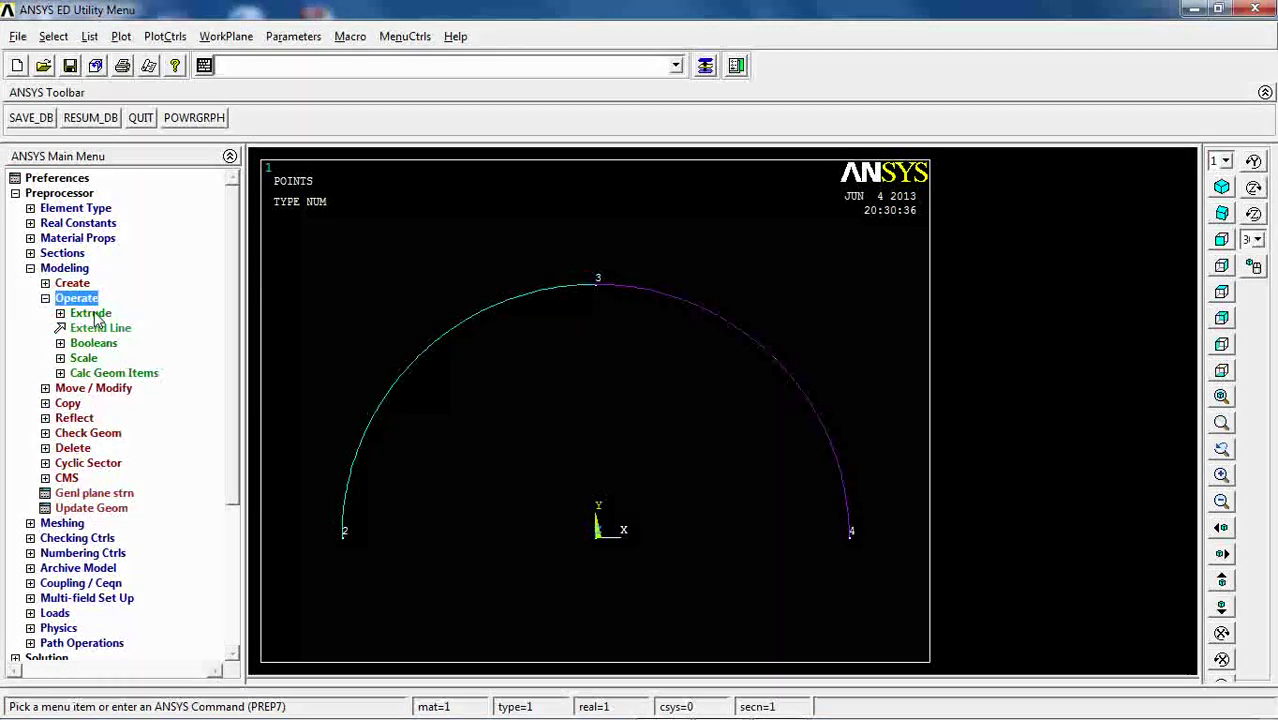
left_click(93, 344)
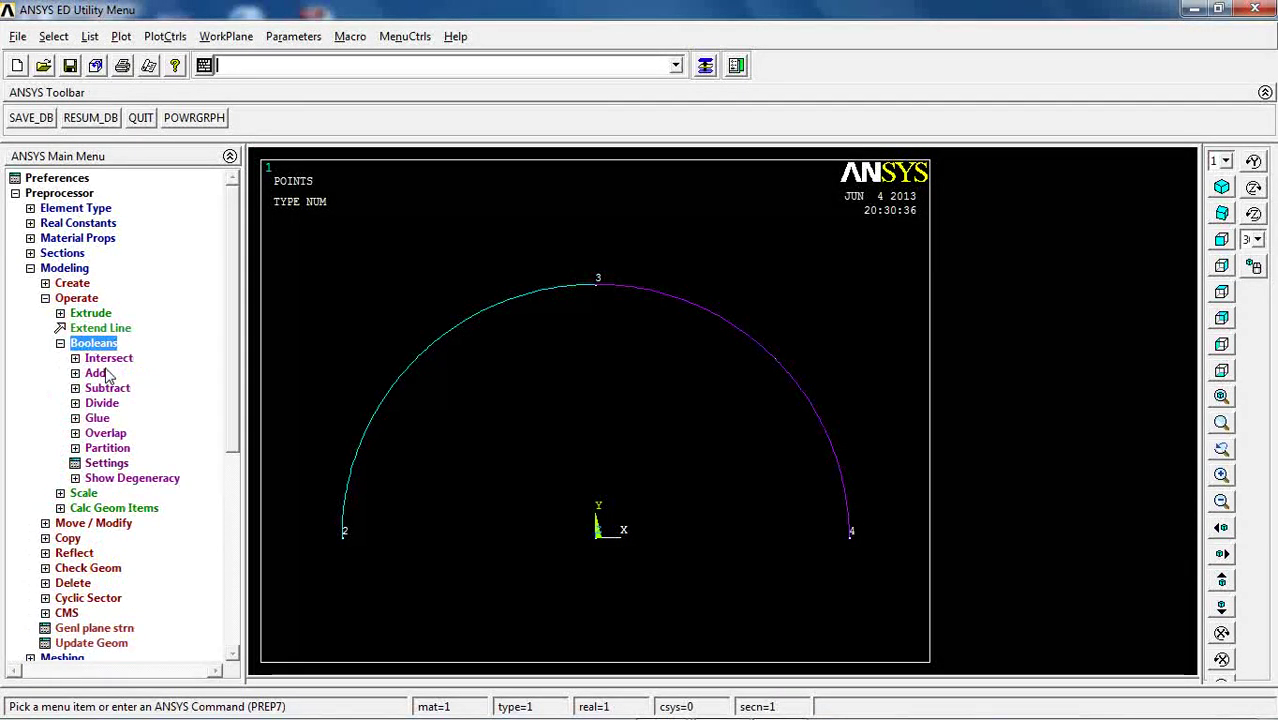
left_click(96, 373)
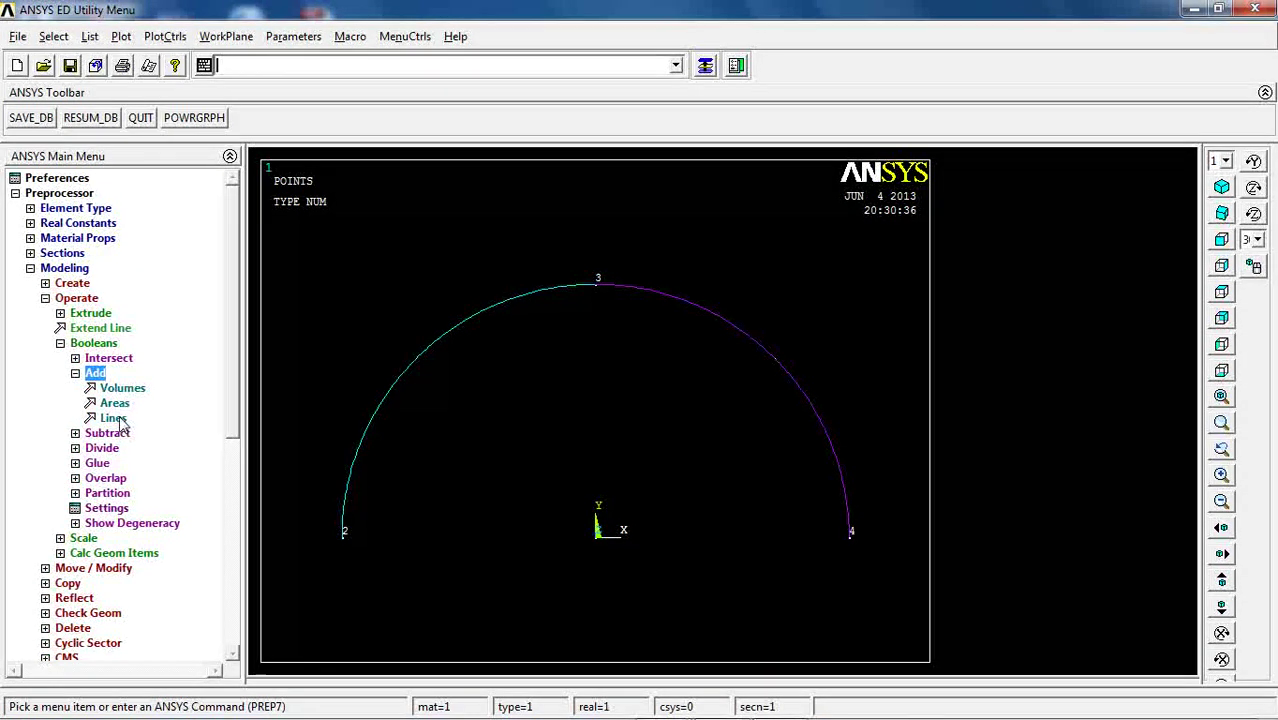
left_click(113, 418)
left_click(533, 344)
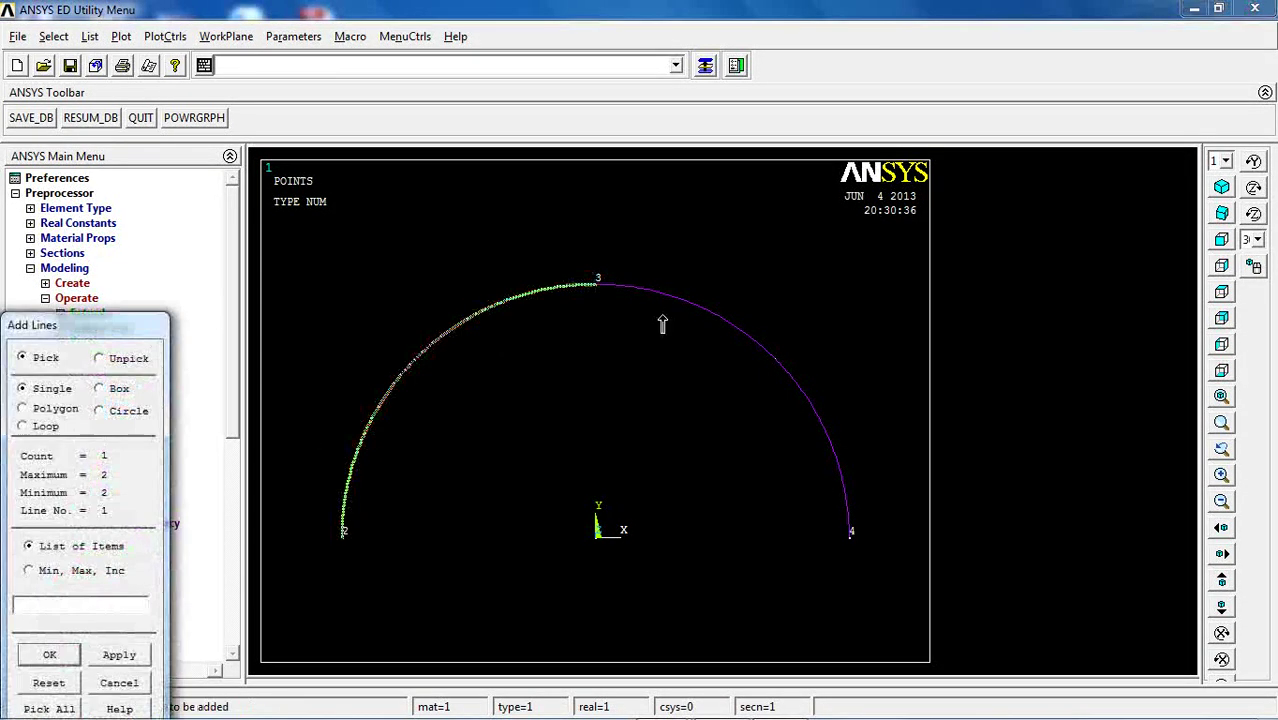
left_click(662, 320)
left_click(49, 654)
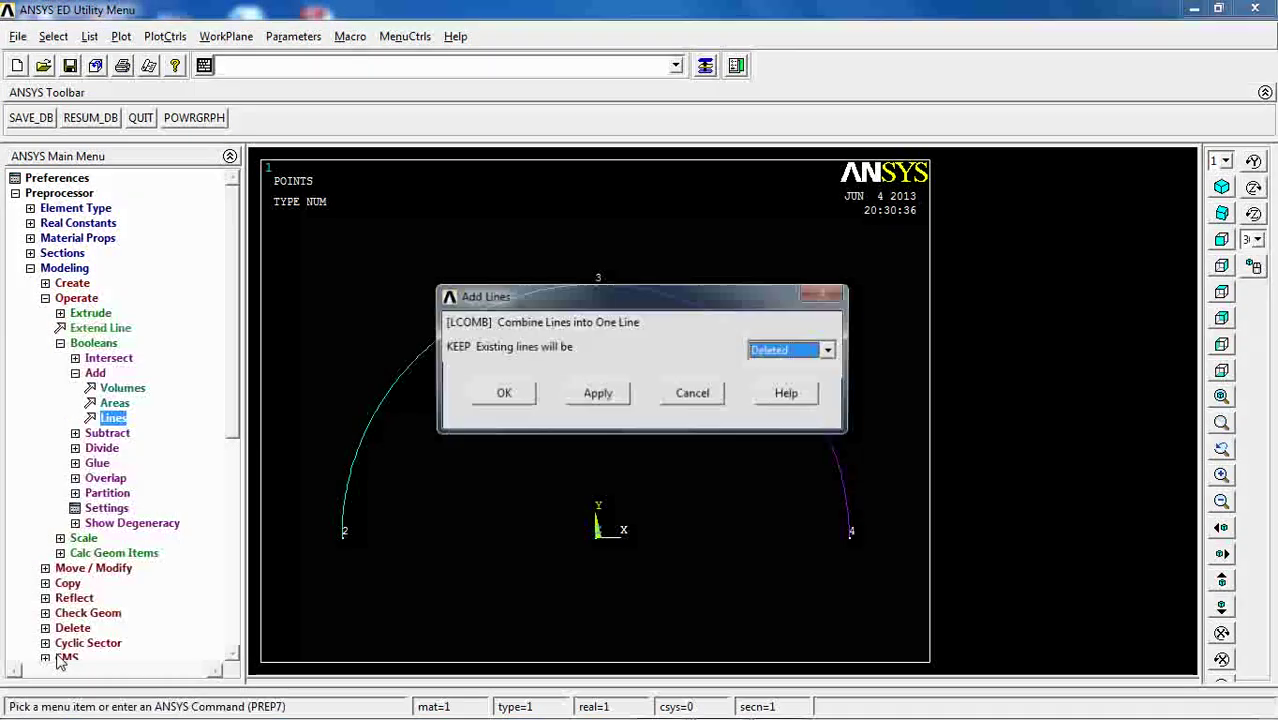
left_click(500, 394)
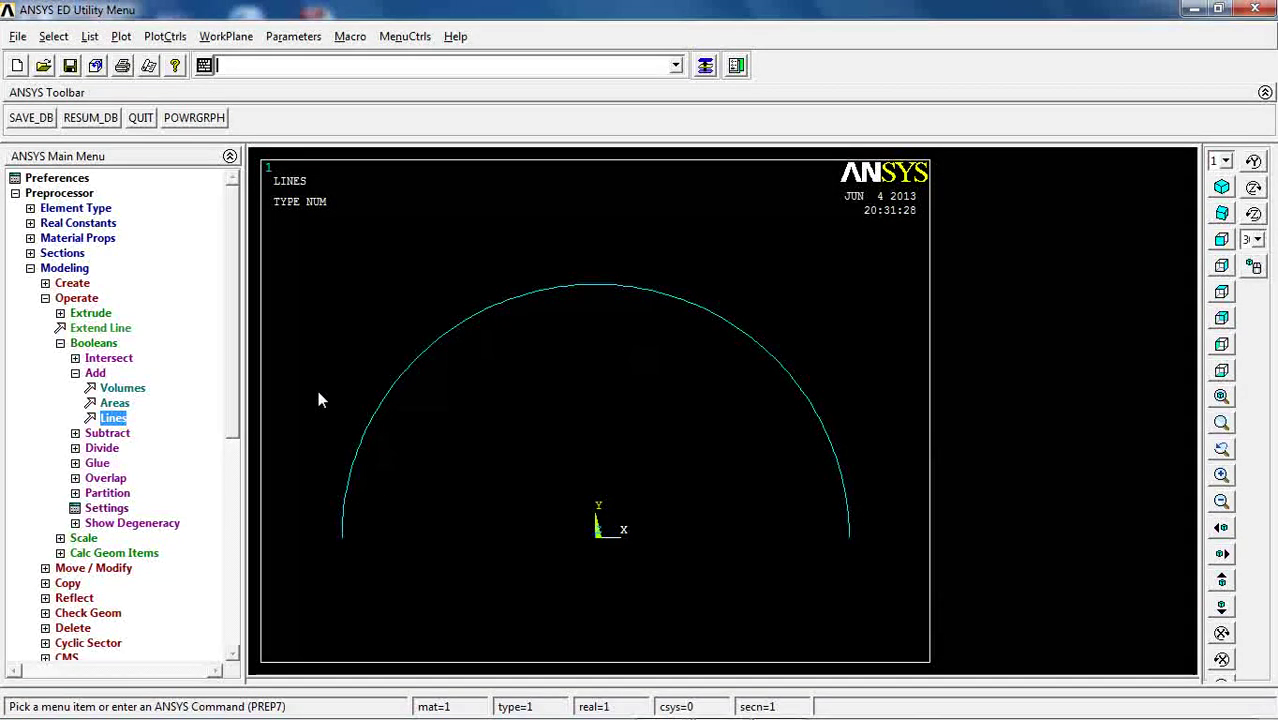
- Set 80 element divisions on the semicircular line
left_click(64, 269)
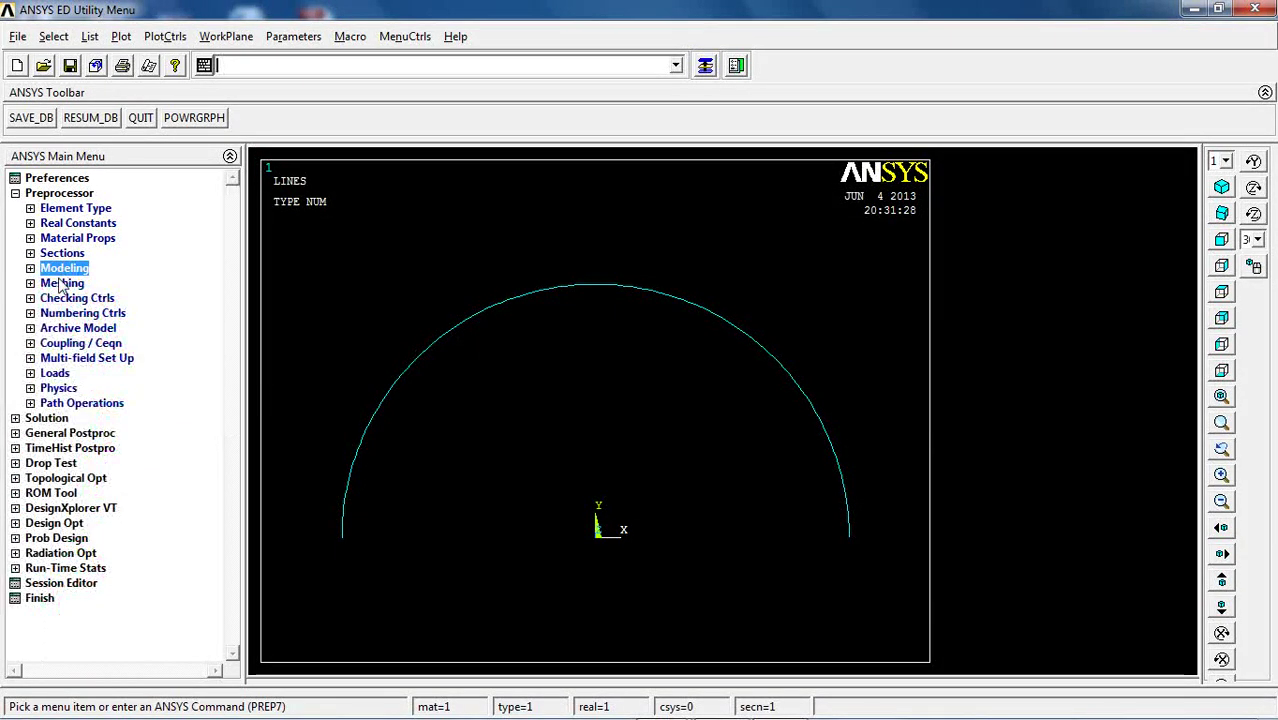
left_click(62, 284)
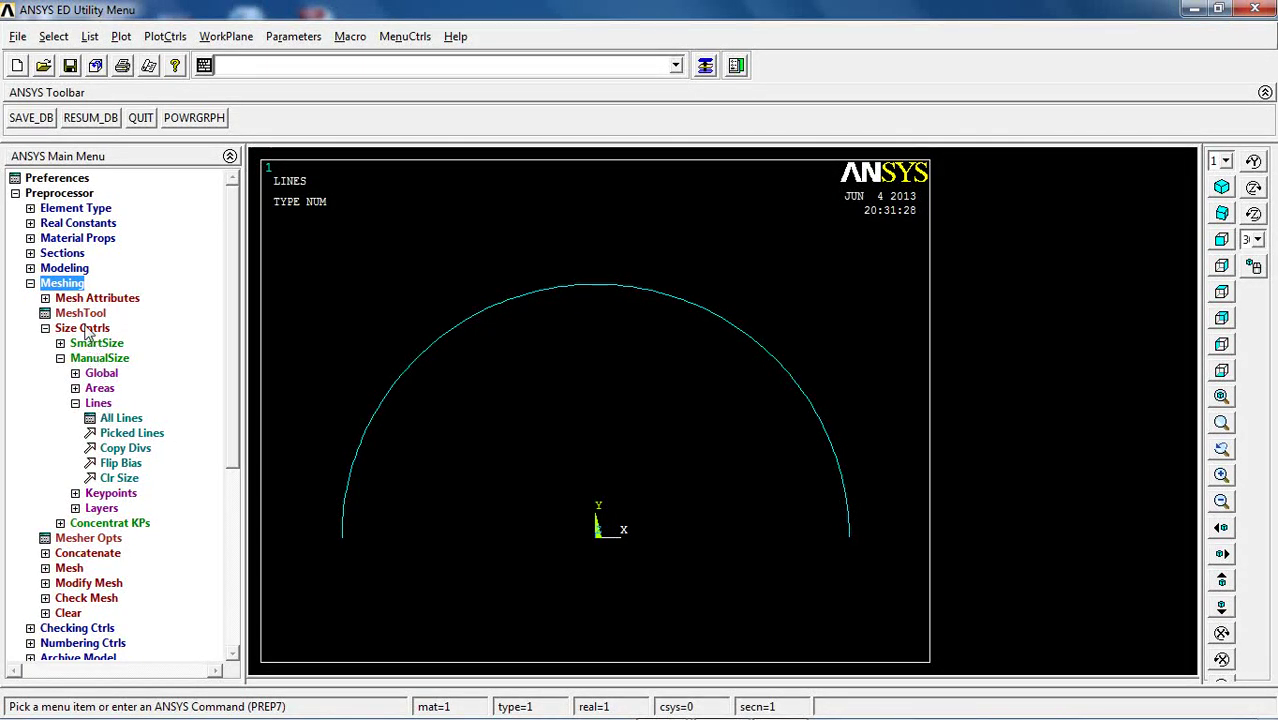
left_click(128, 433)
left_click(379, 425)
left_click(50, 655)
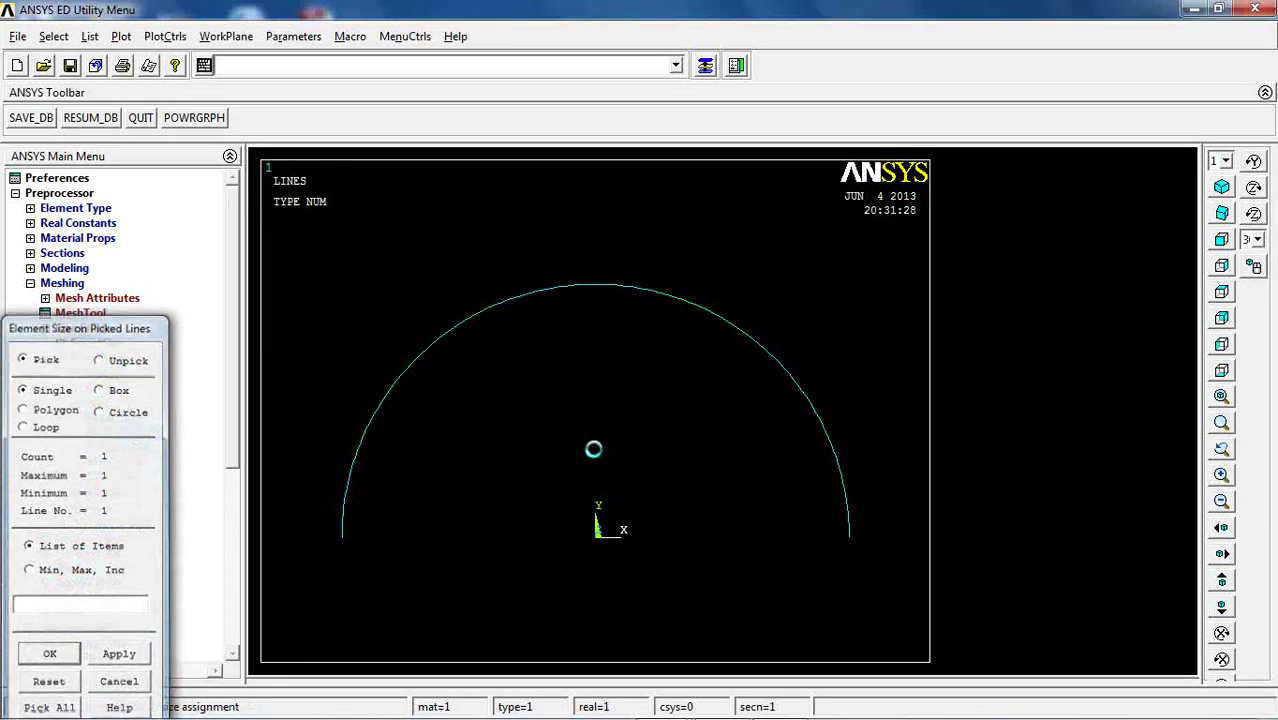
double_click(727, 263)
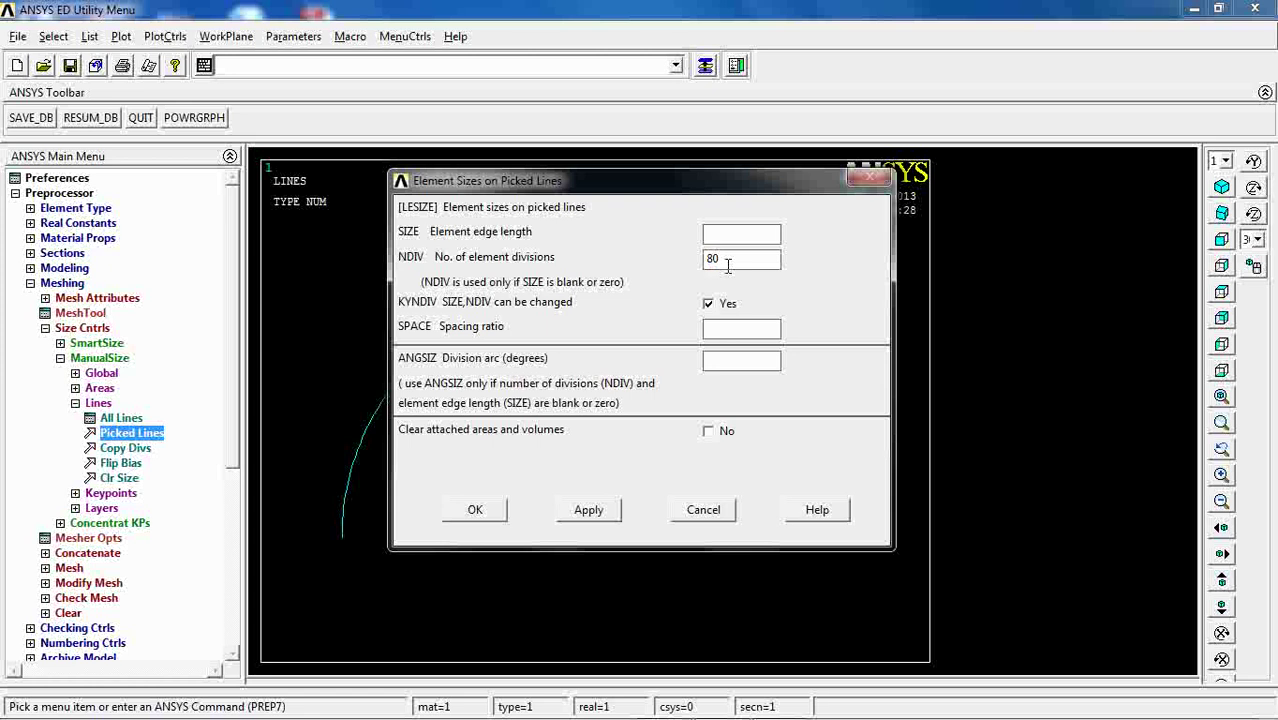
type("80")
left_click(499, 511)
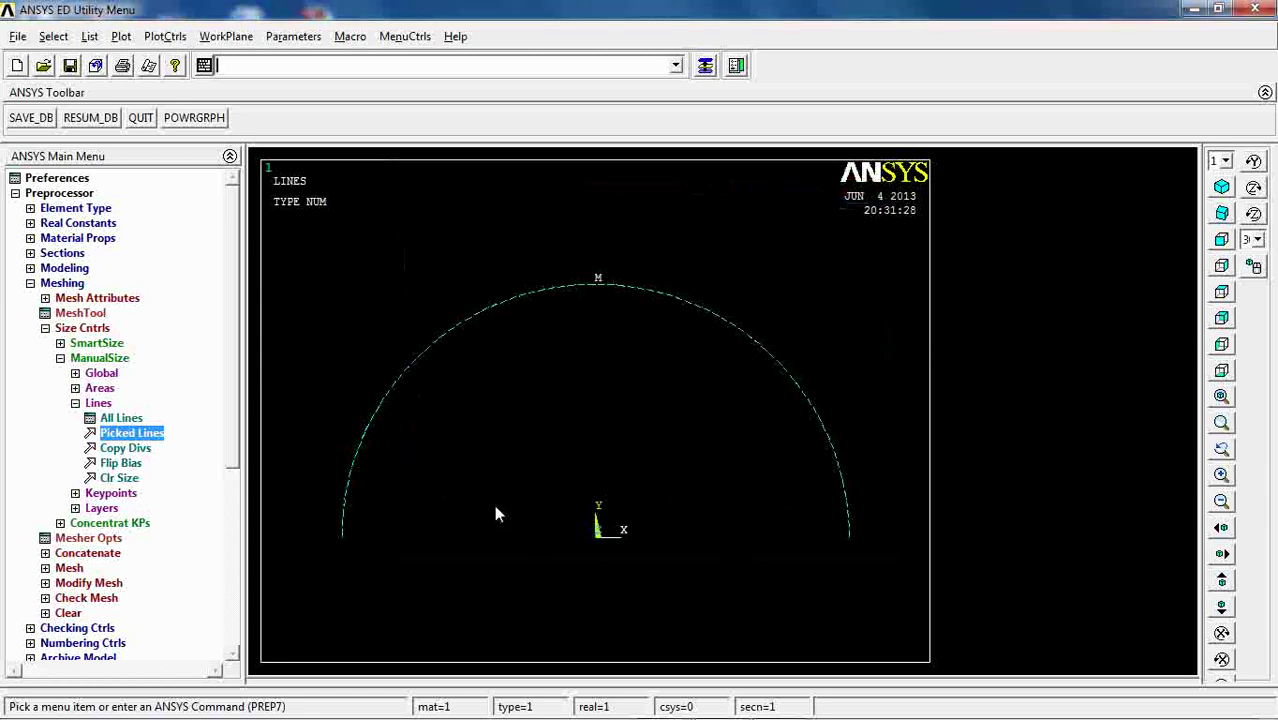
- Mesh the semicircular line into beam elements
left_click(69, 567)
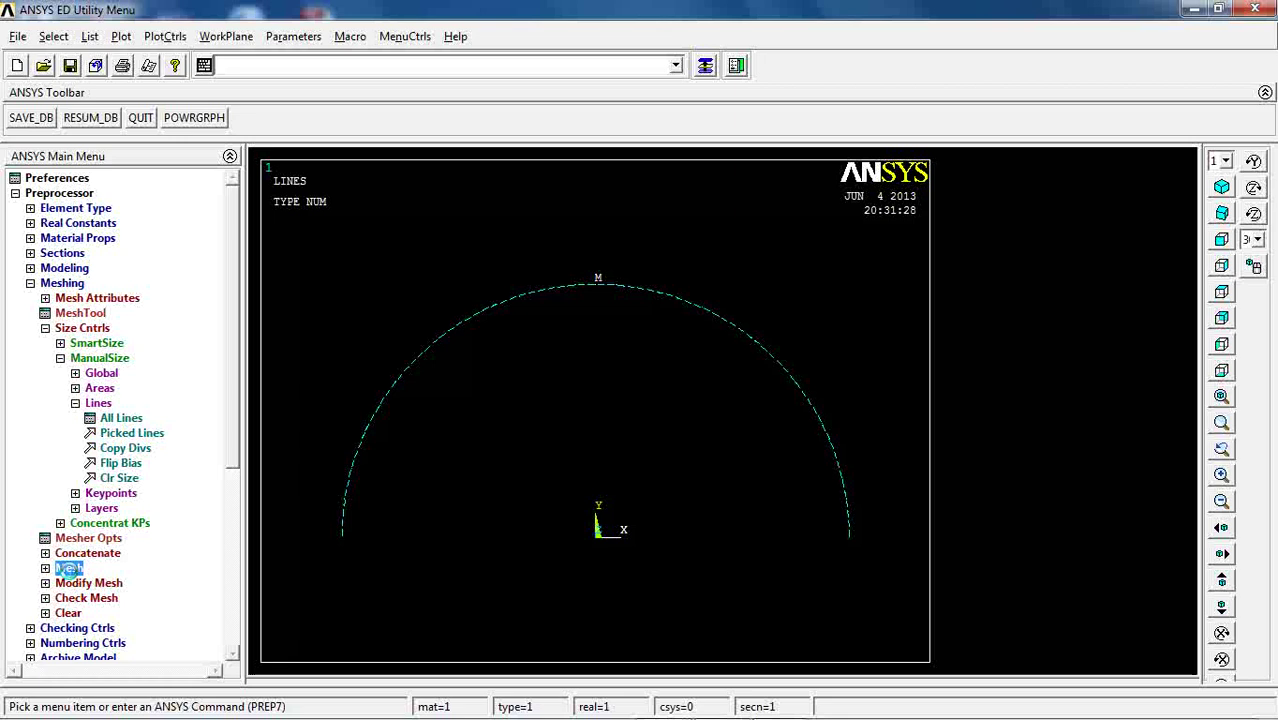
left_click(84, 417)
left_click(84, 403)
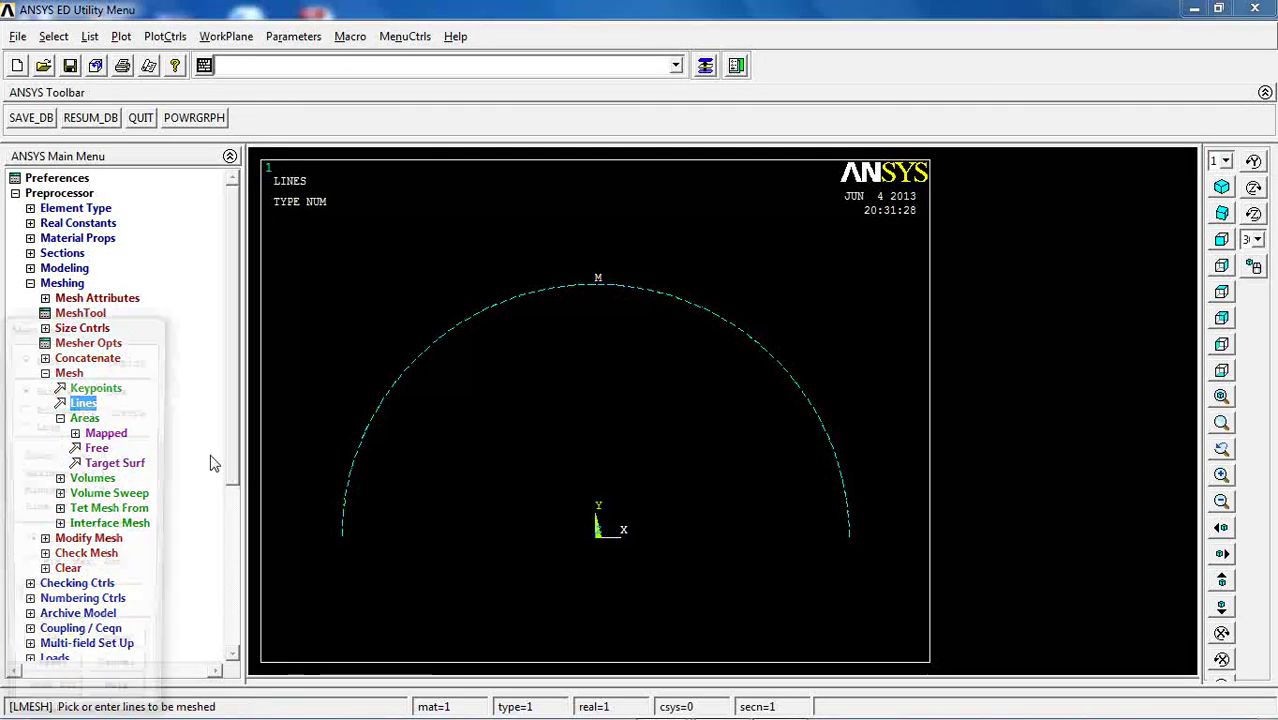
left_click(448, 368)
left_click(44, 656)
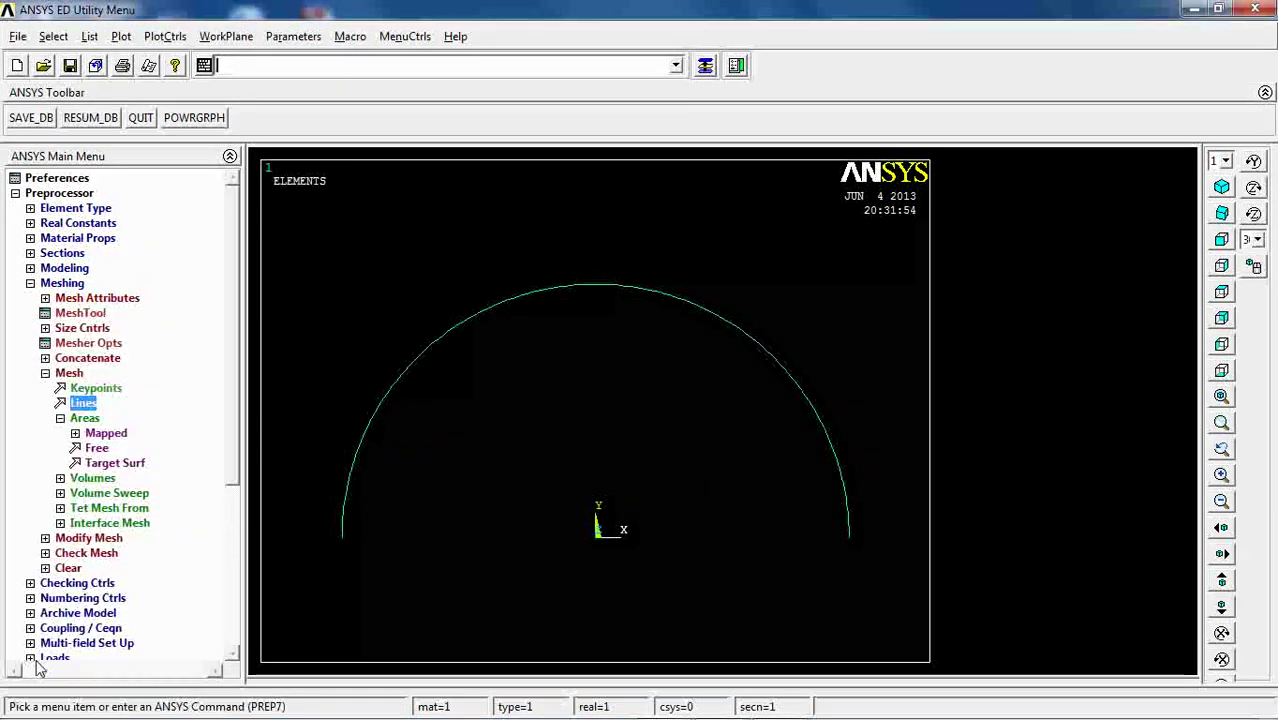
- Select nodes by location with X coordinates Min,Max = 0, from the full set
left_click(26, 285)
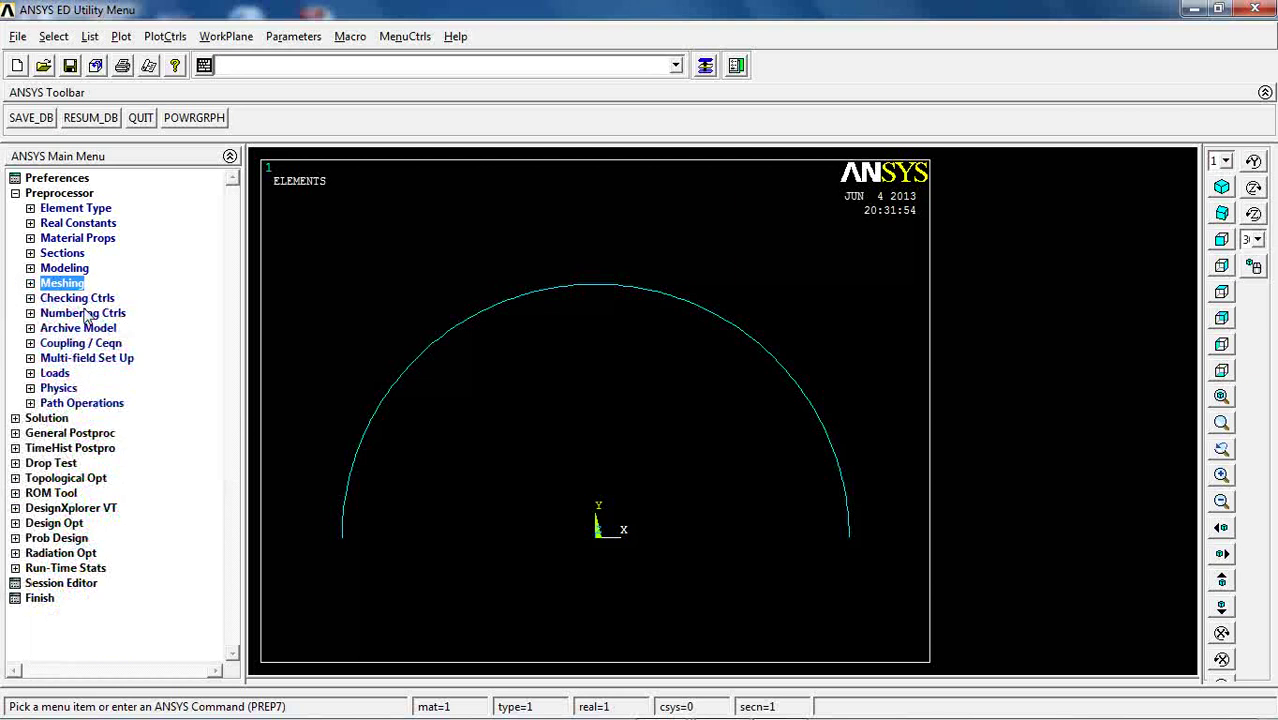
left_click(50, 373)
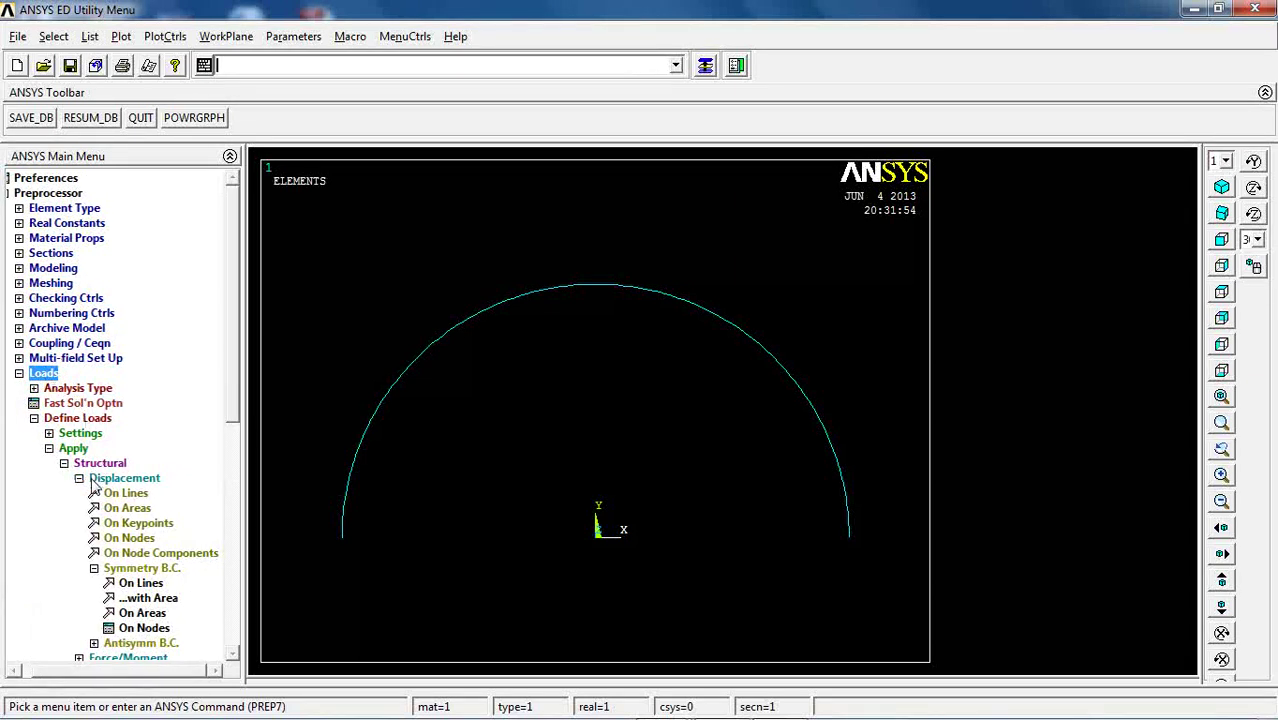
left_click(96, 570)
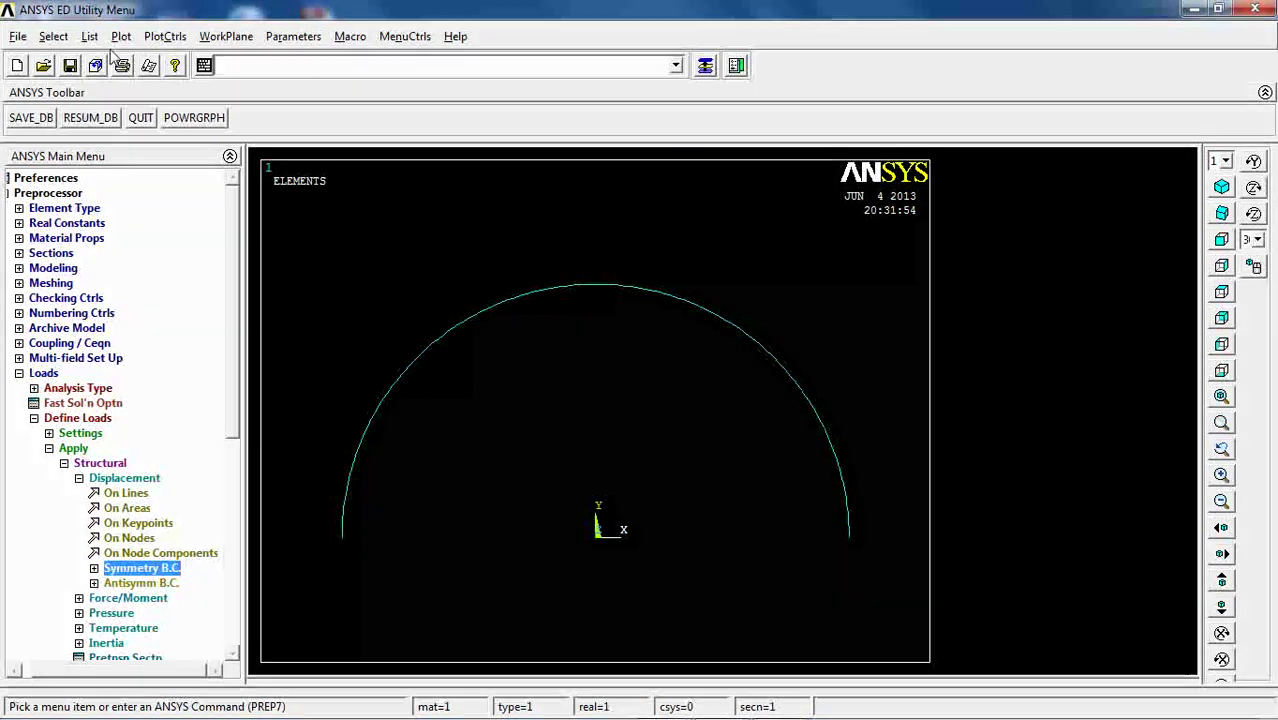
left_click(60, 40)
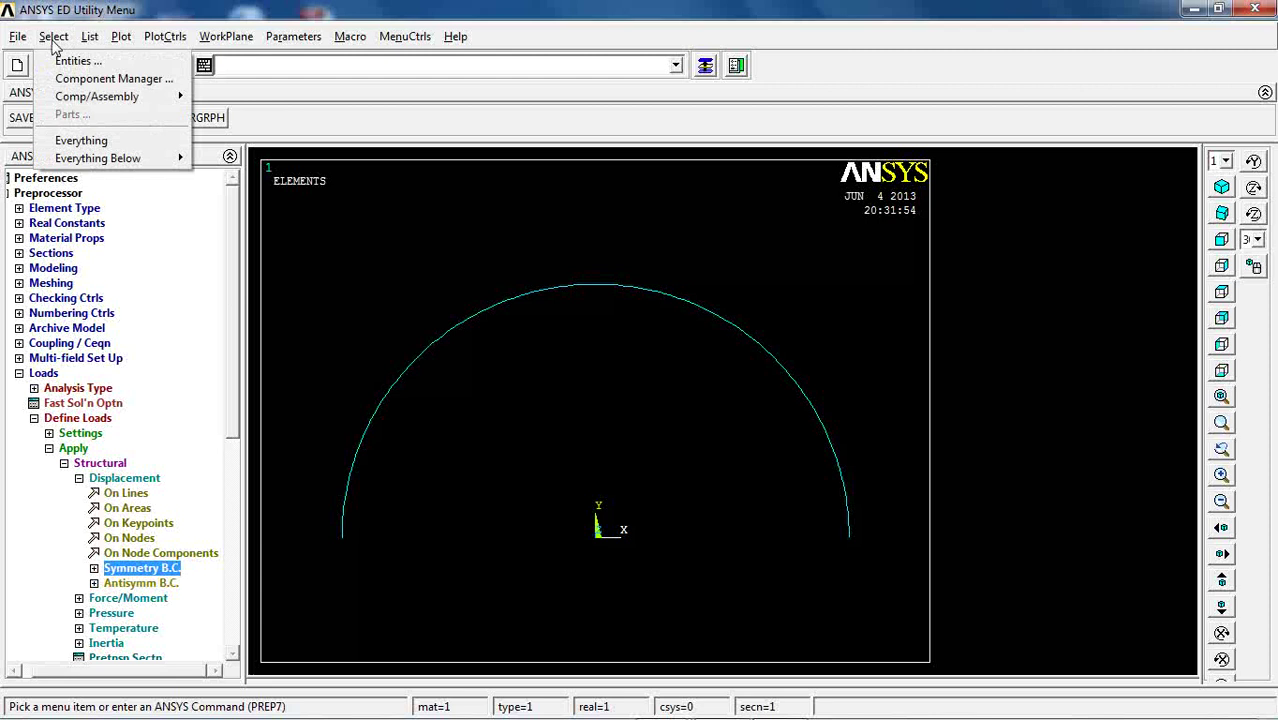
left_click(60, 64)
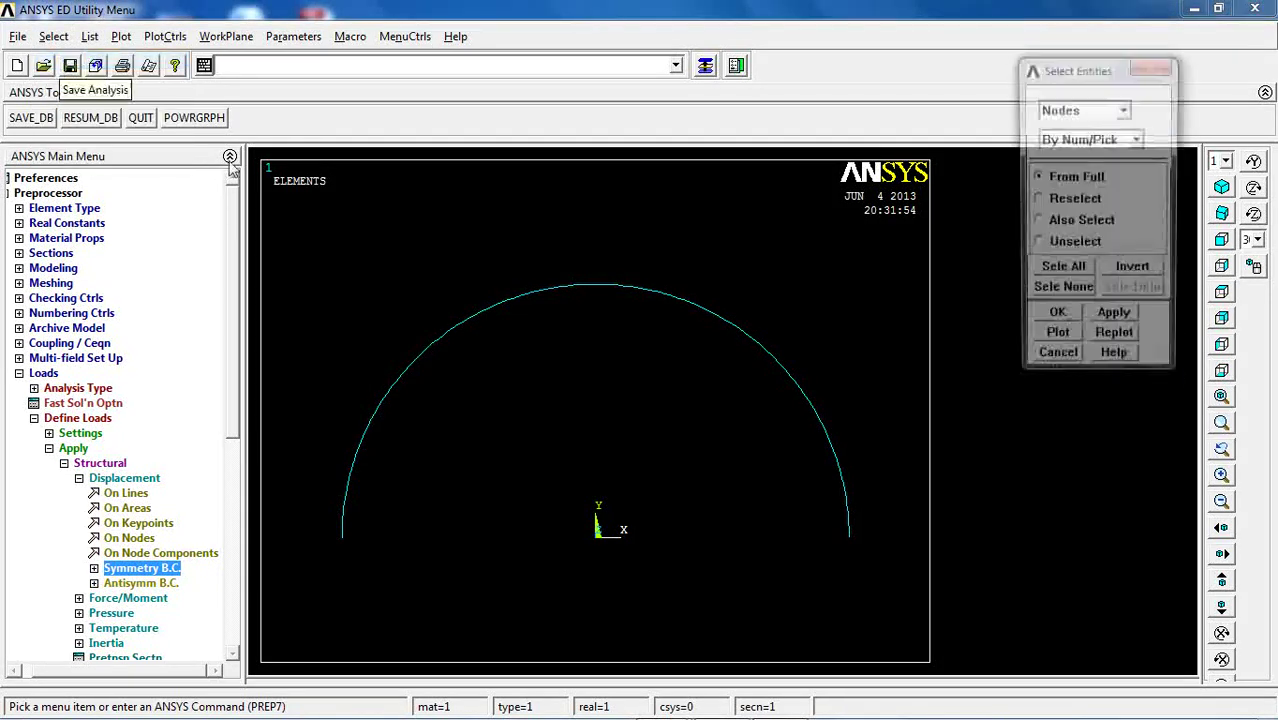
left_click(1104, 108)
left_click(1104, 108)
left_click(1072, 139)
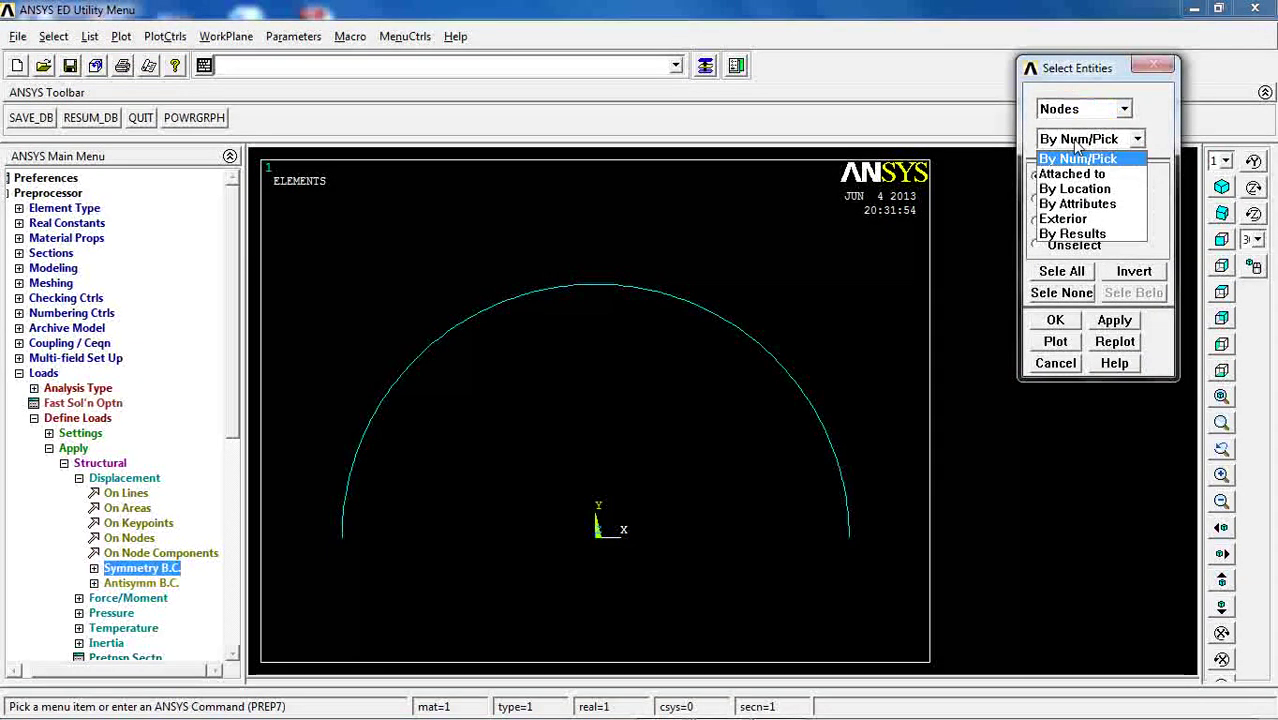
left_click(1076, 188)
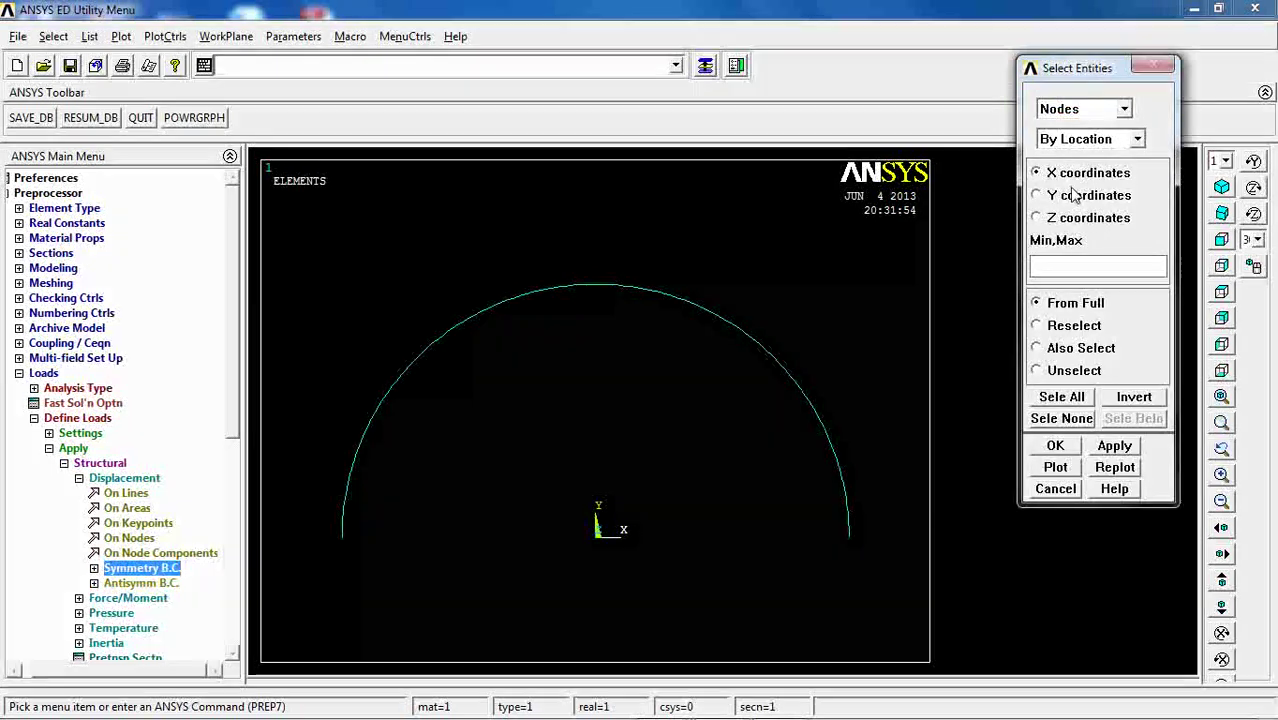
left_click(1059, 263)
type("0")
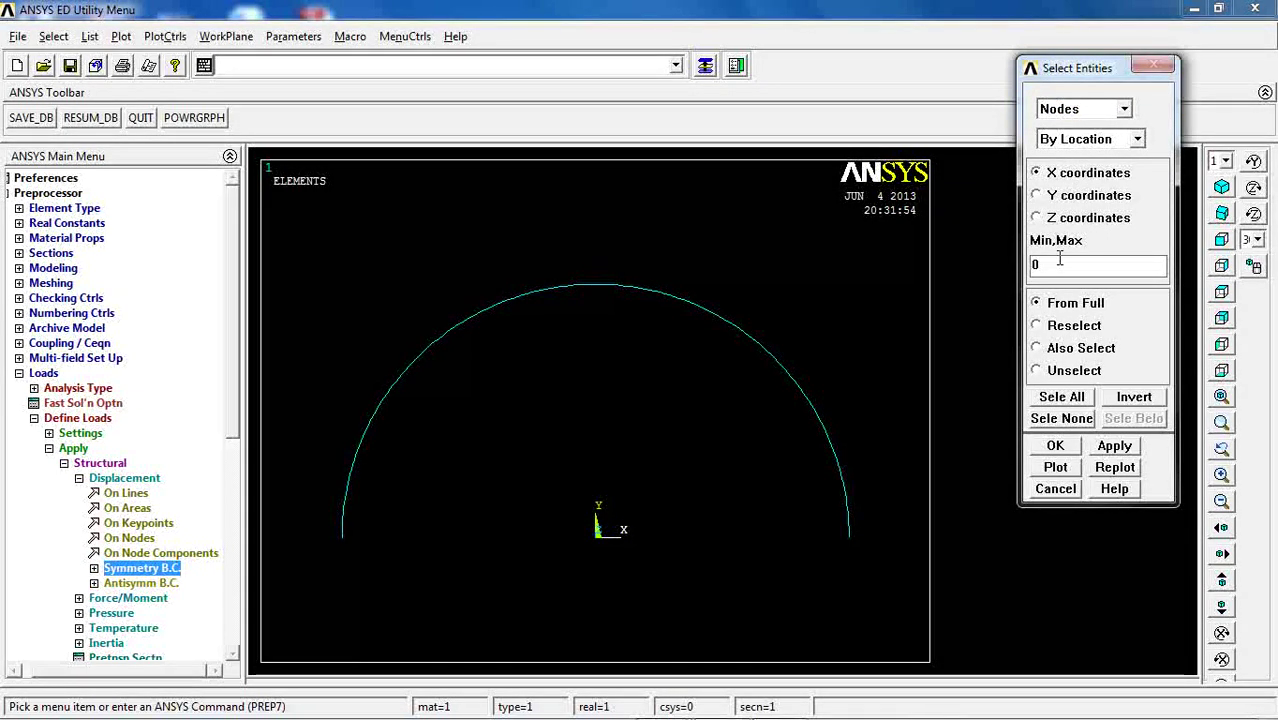
left_click(1056, 446)
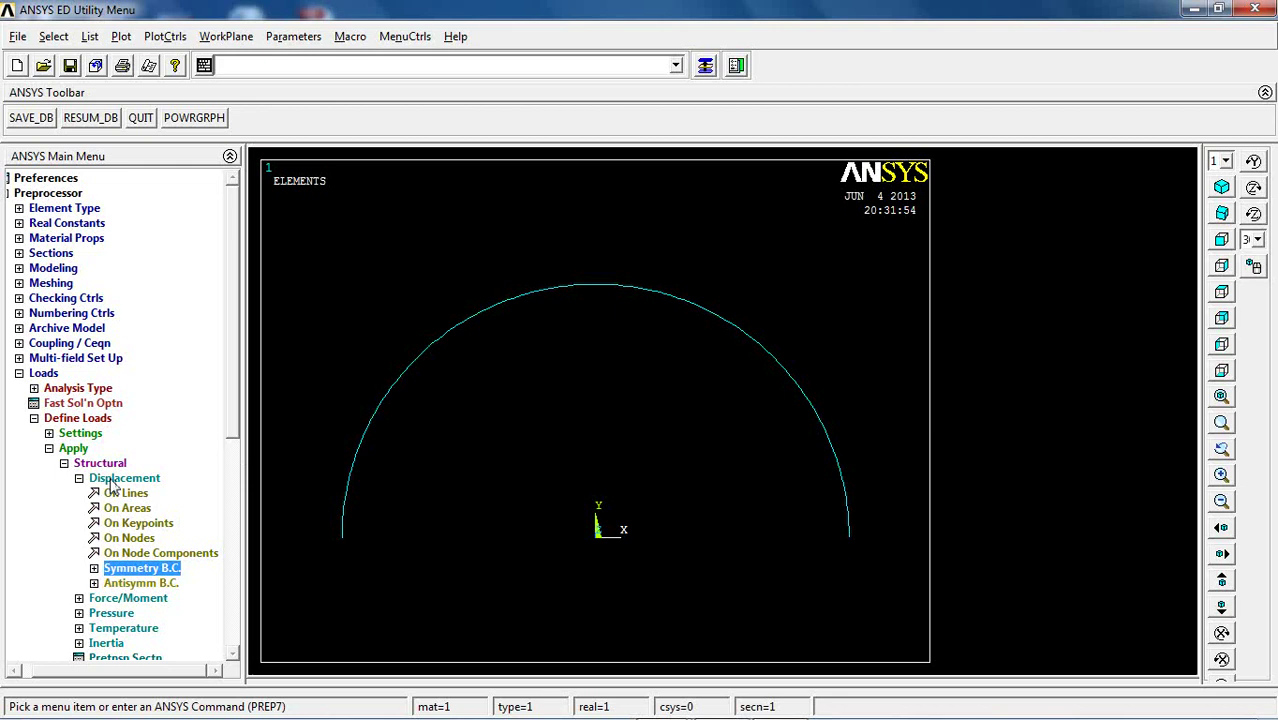
- Constrain all degrees of freedom to 0 on the selected top node
left_click(129, 538)
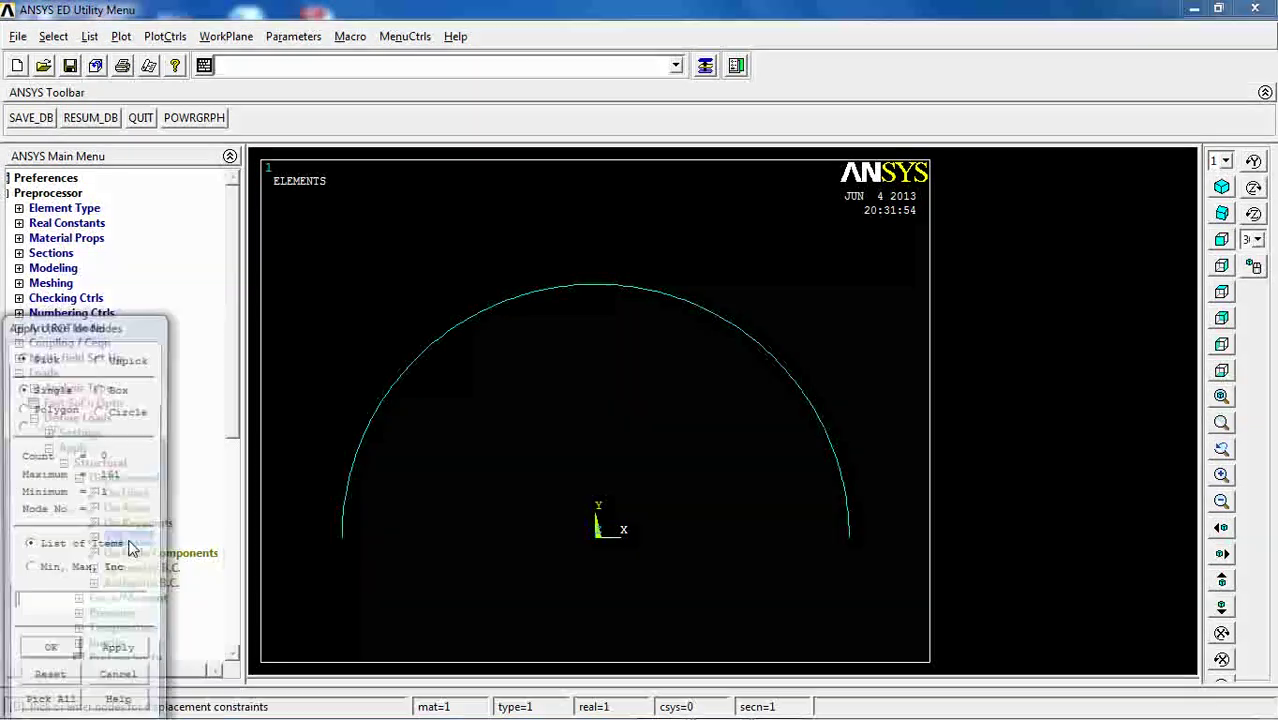
left_click(63, 708)
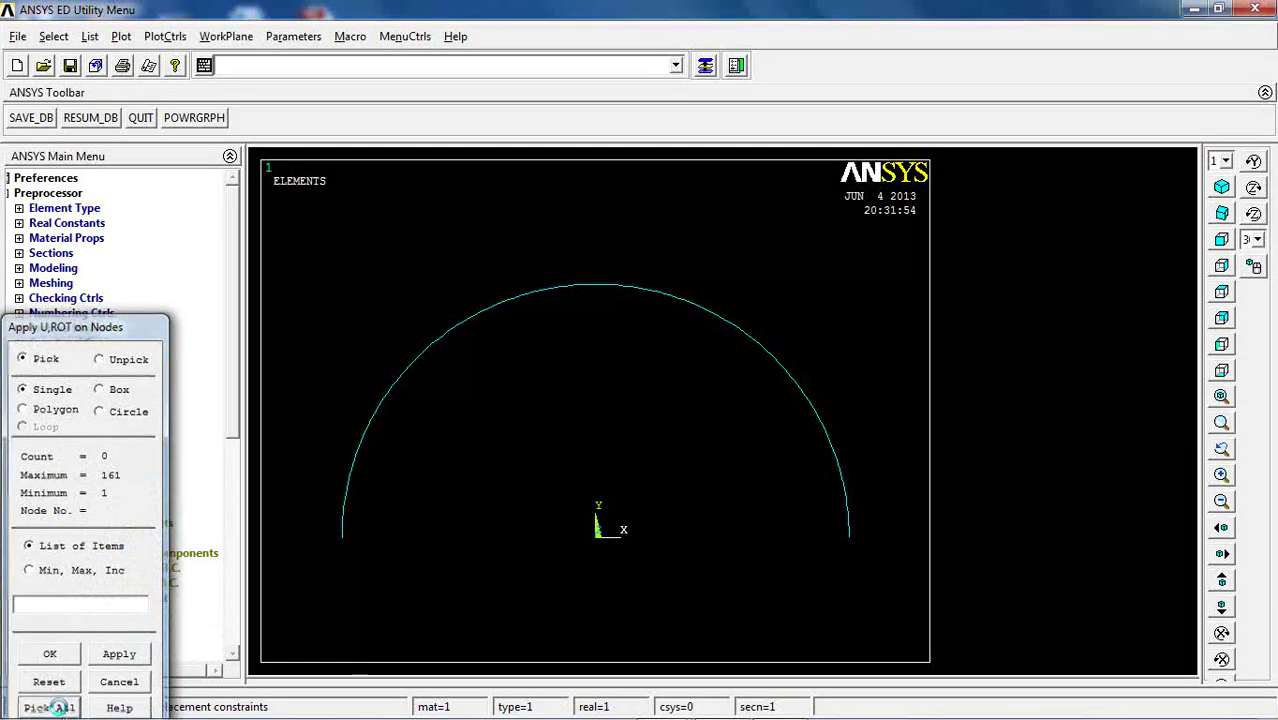
left_click(740, 278)
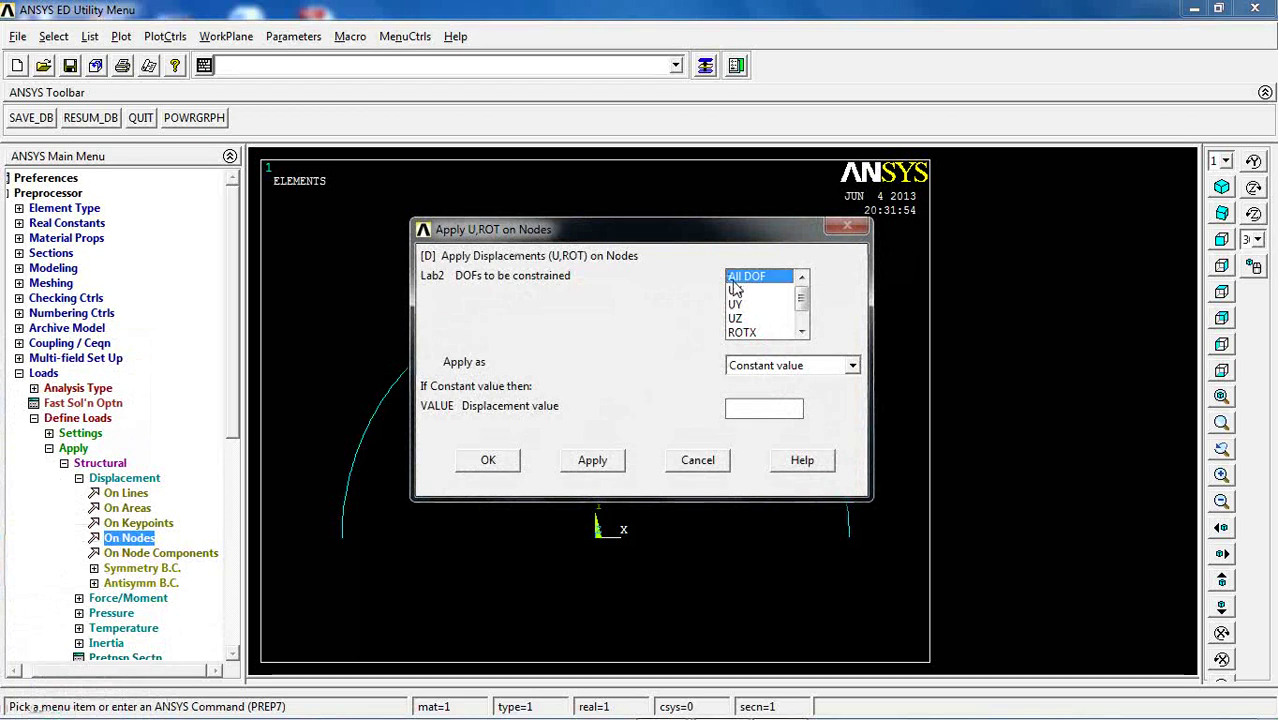
left_click(750, 413)
type("0")
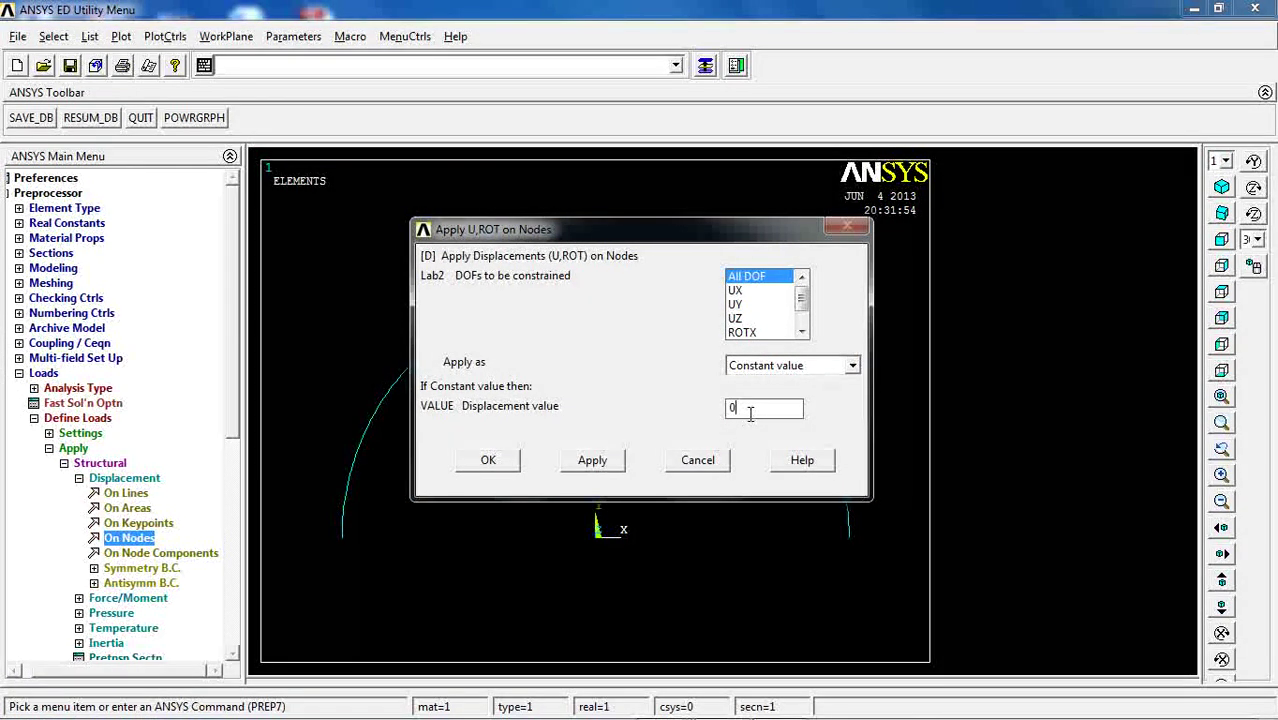
key("Return")
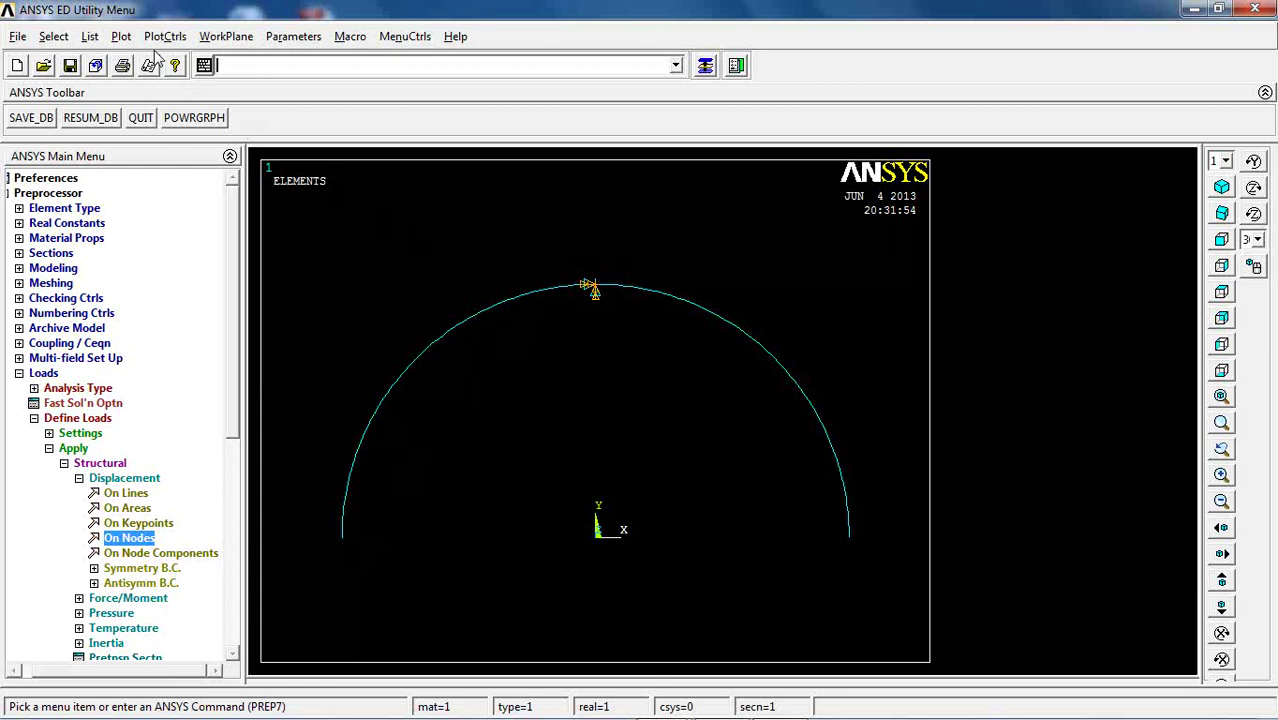
- Reselect everything so the whole model is active again
left_click(53, 36)
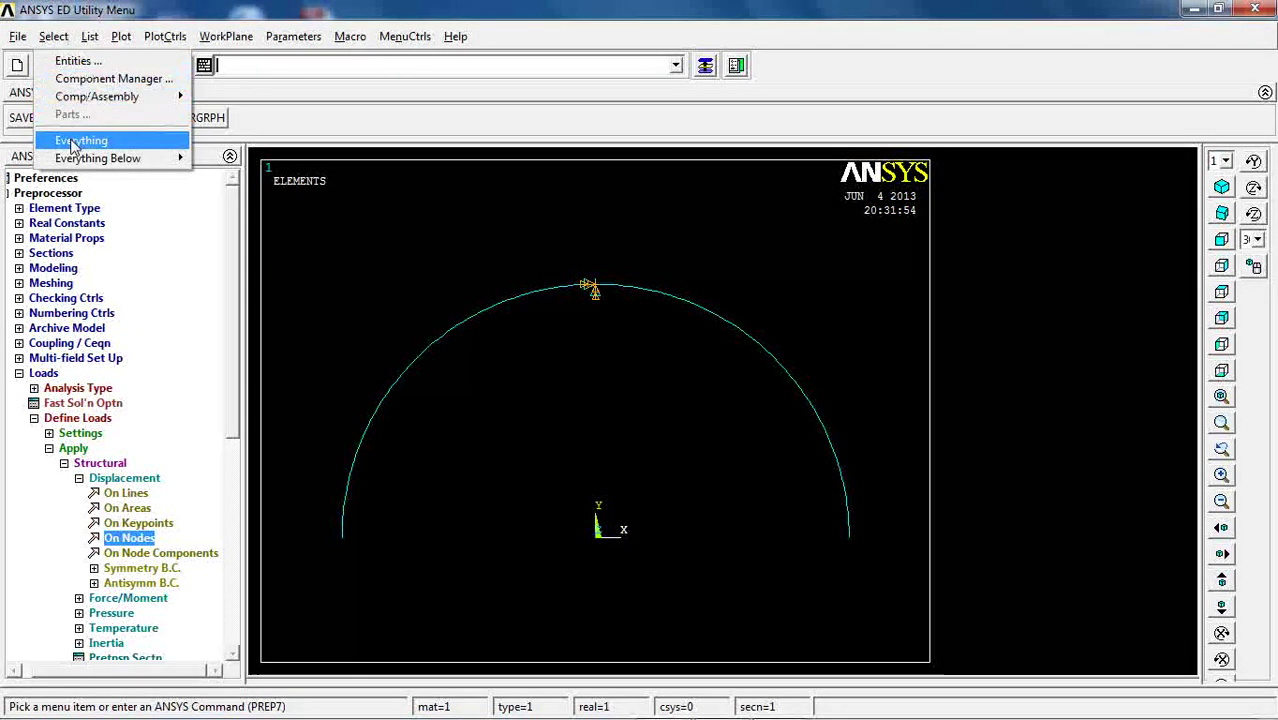
left_click(74, 143)
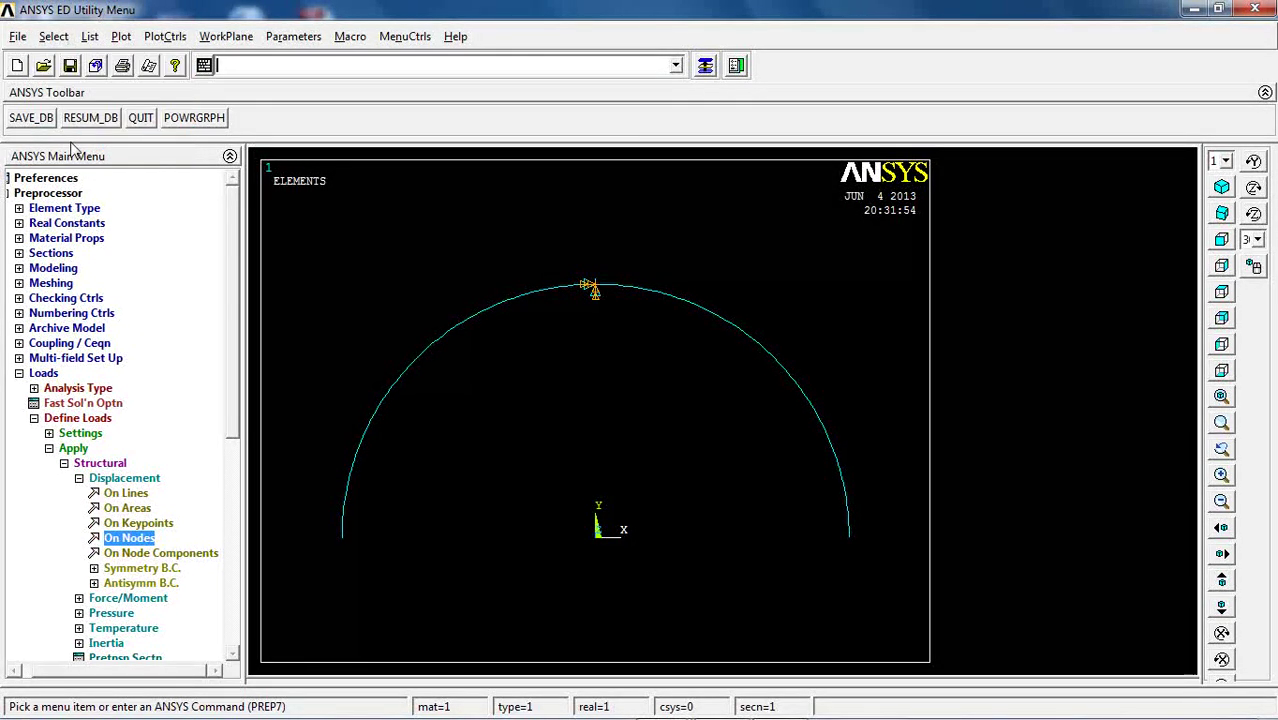
left_click(79, 478)
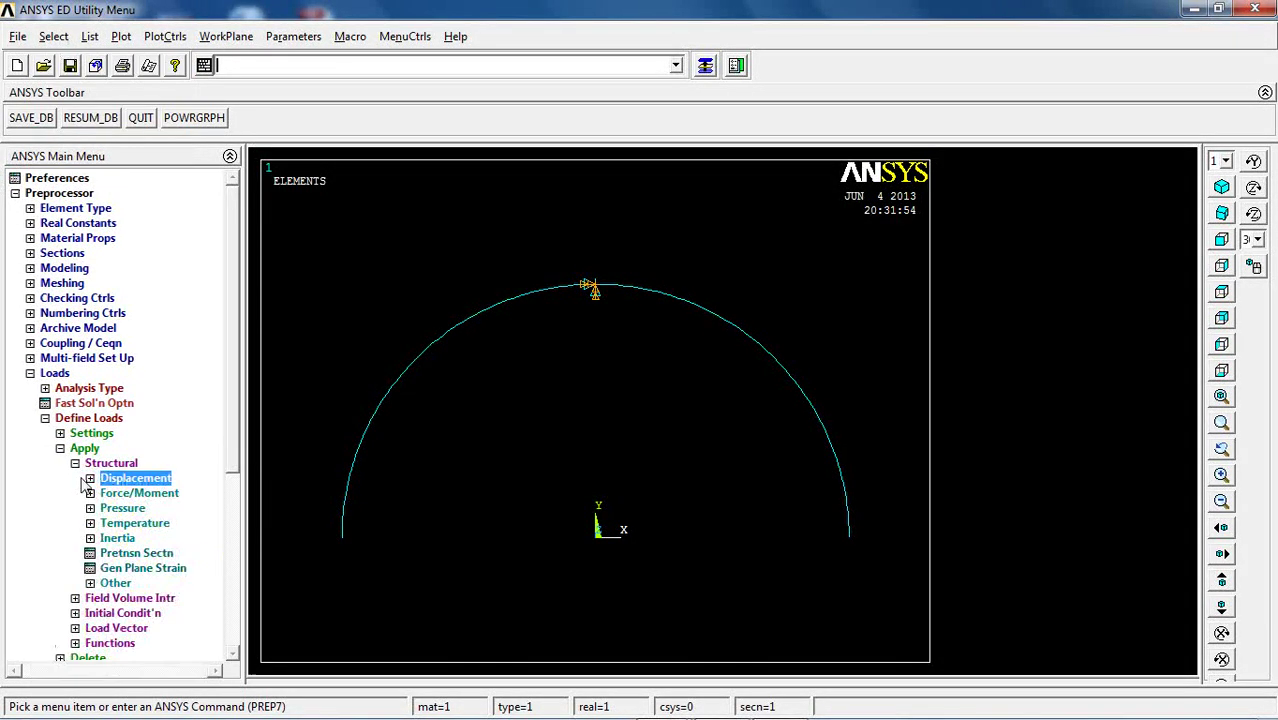
left_click(134, 494)
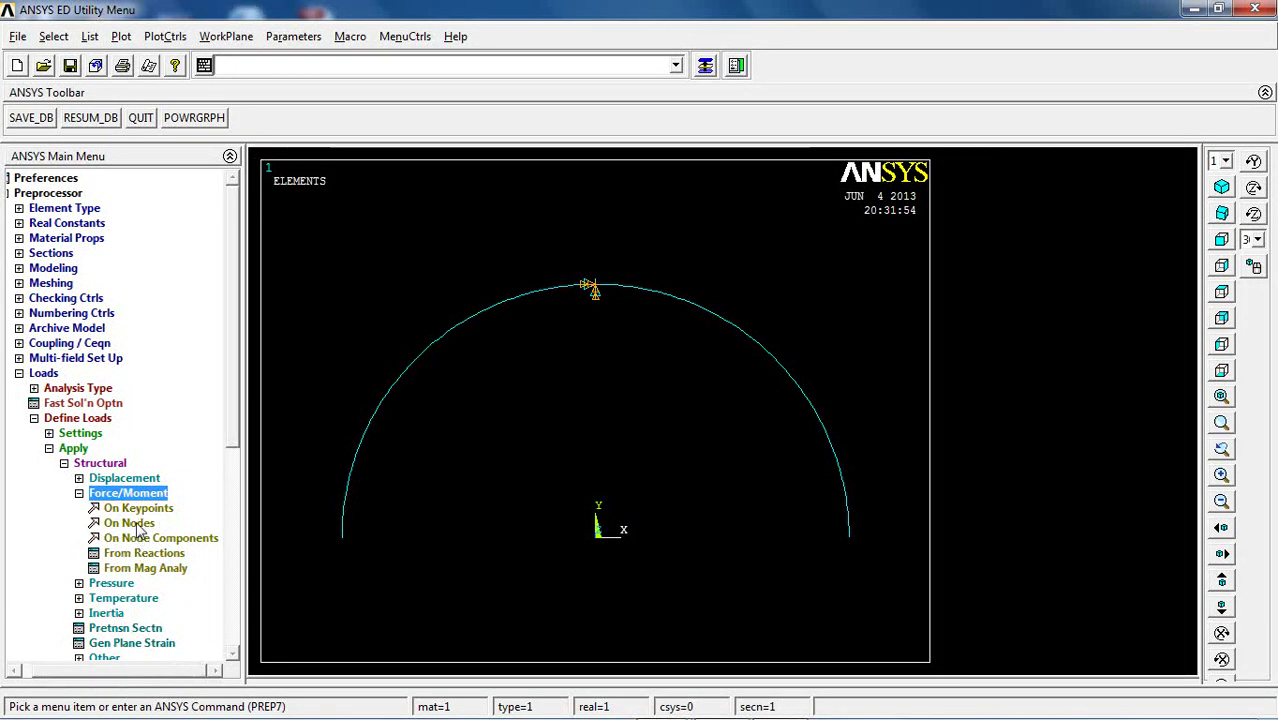
- Apply an MZ moment of 7200 on the first end node of the arc
left_click(132, 523)
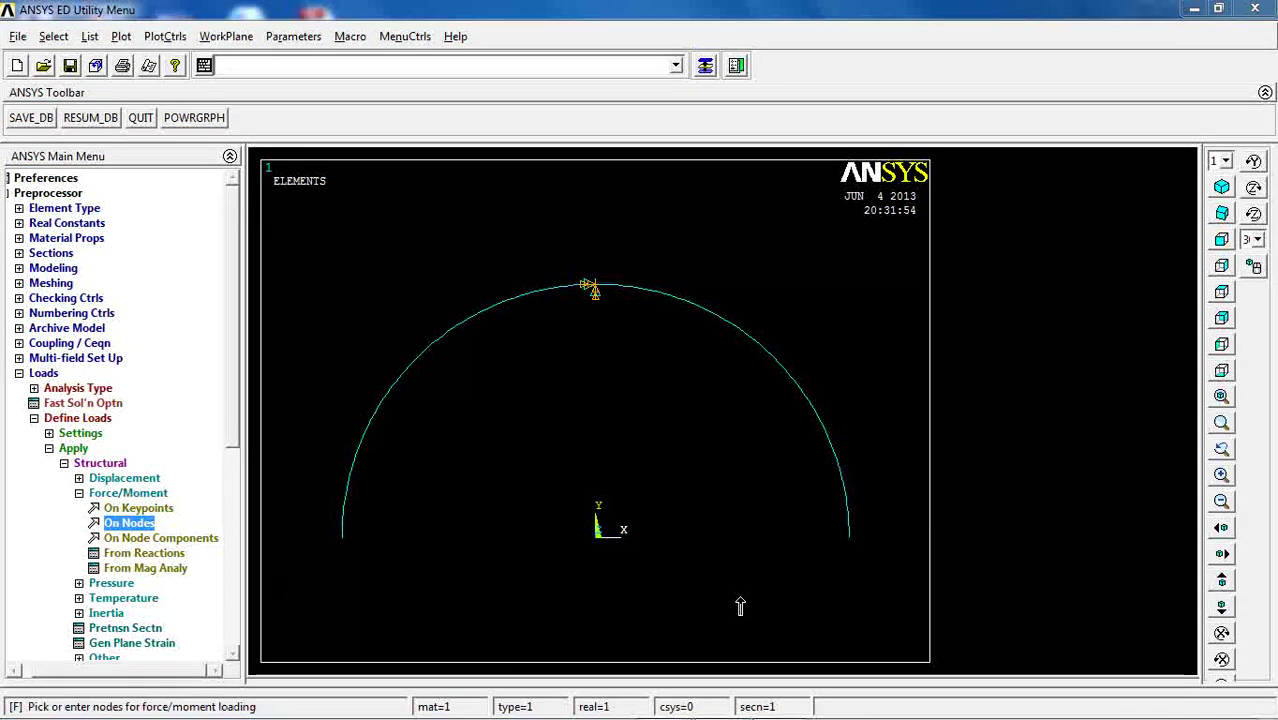
left_click(836, 543)
left_click(44, 652)
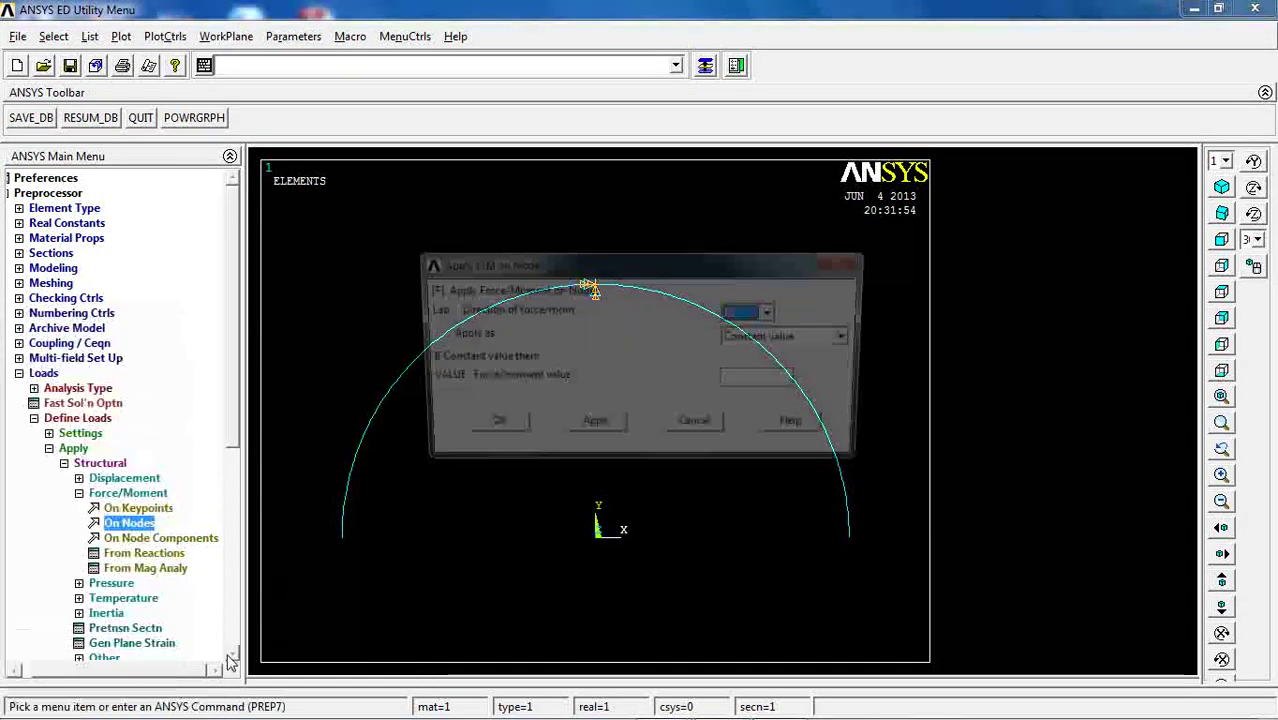
left_click(765, 313)
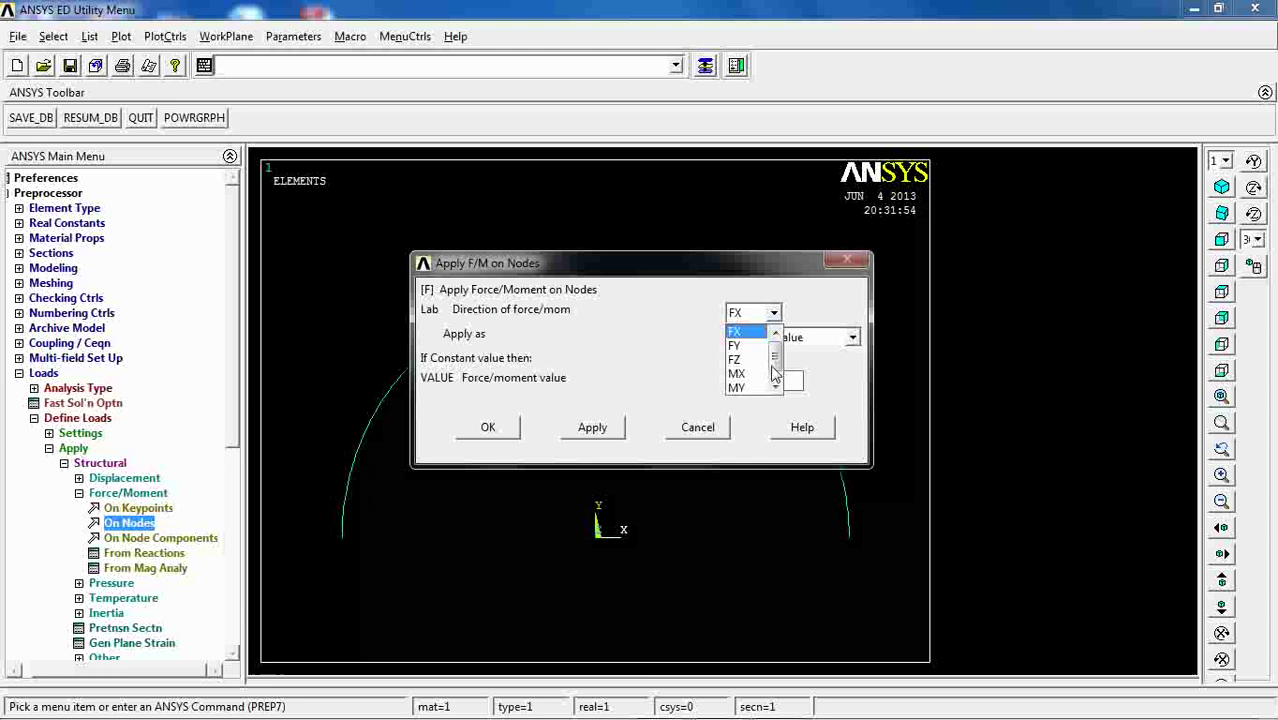
scroll(778, 388, "down", 1)
left_click(748, 387)
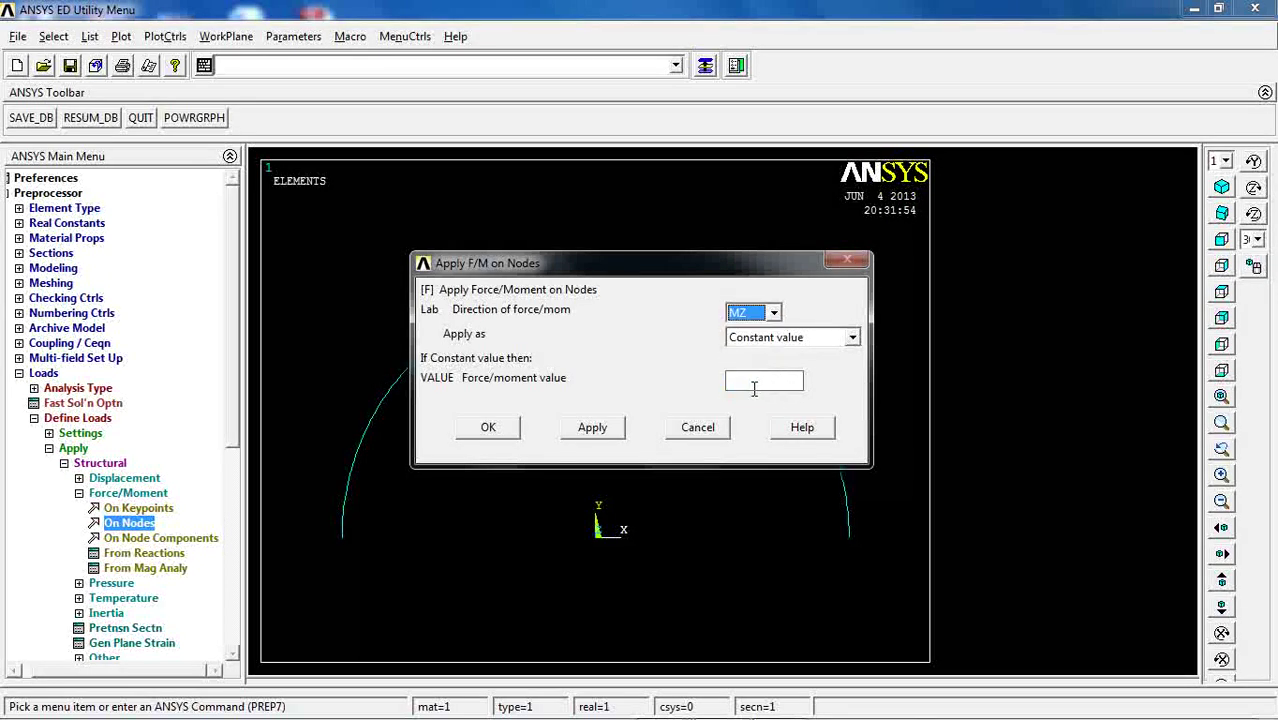
left_click(760, 383)
type("7200")
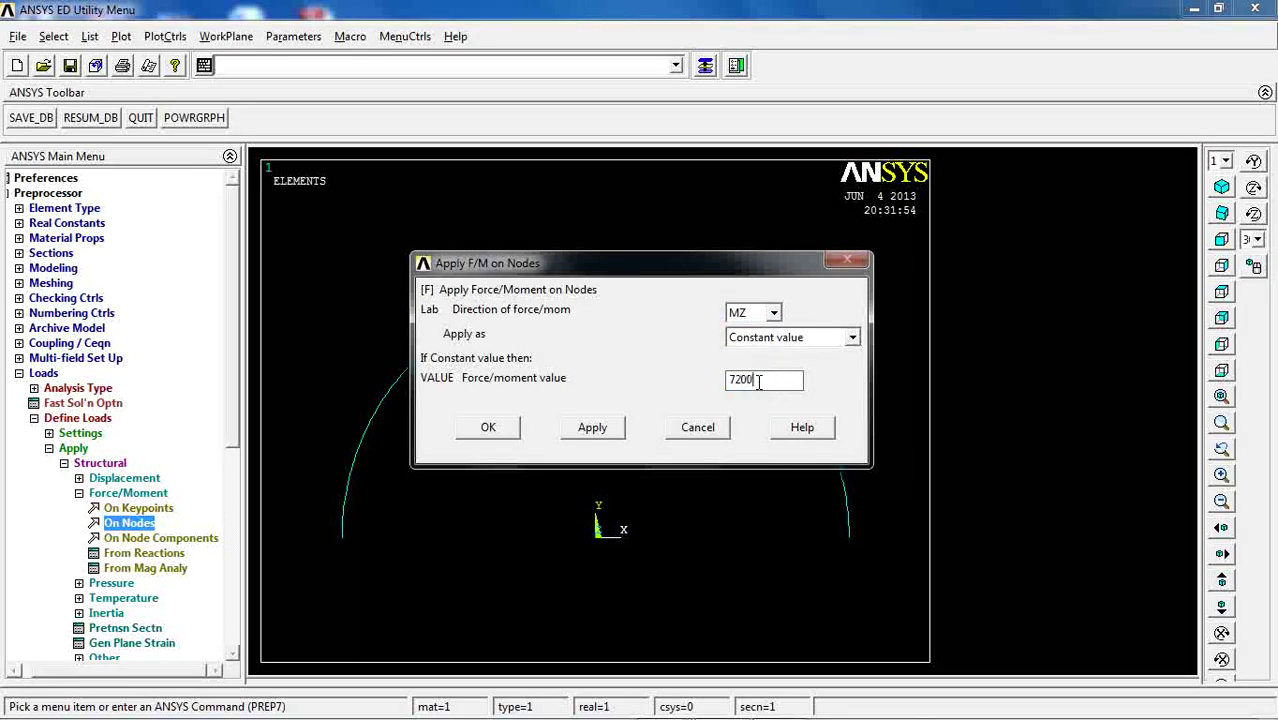
left_click(601, 437)
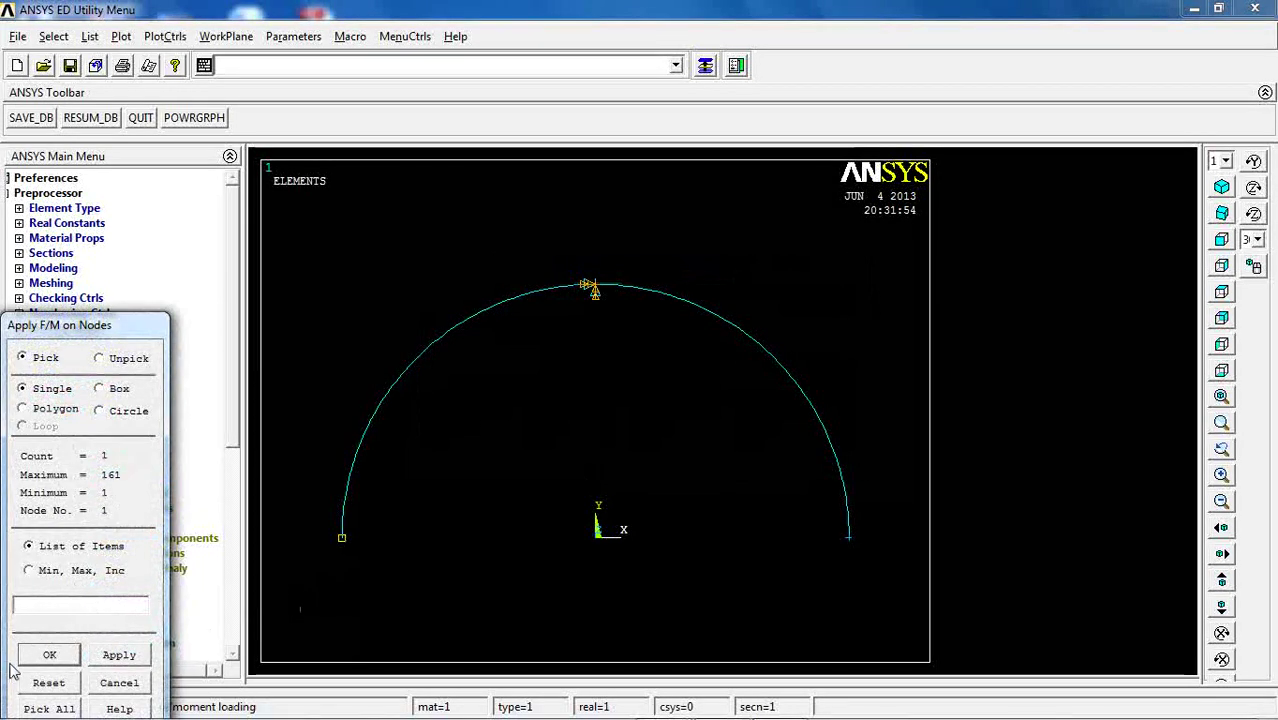
- Apply an MZ moment of -7200 on the opposite end node
left_click(40, 656)
left_click(731, 383)
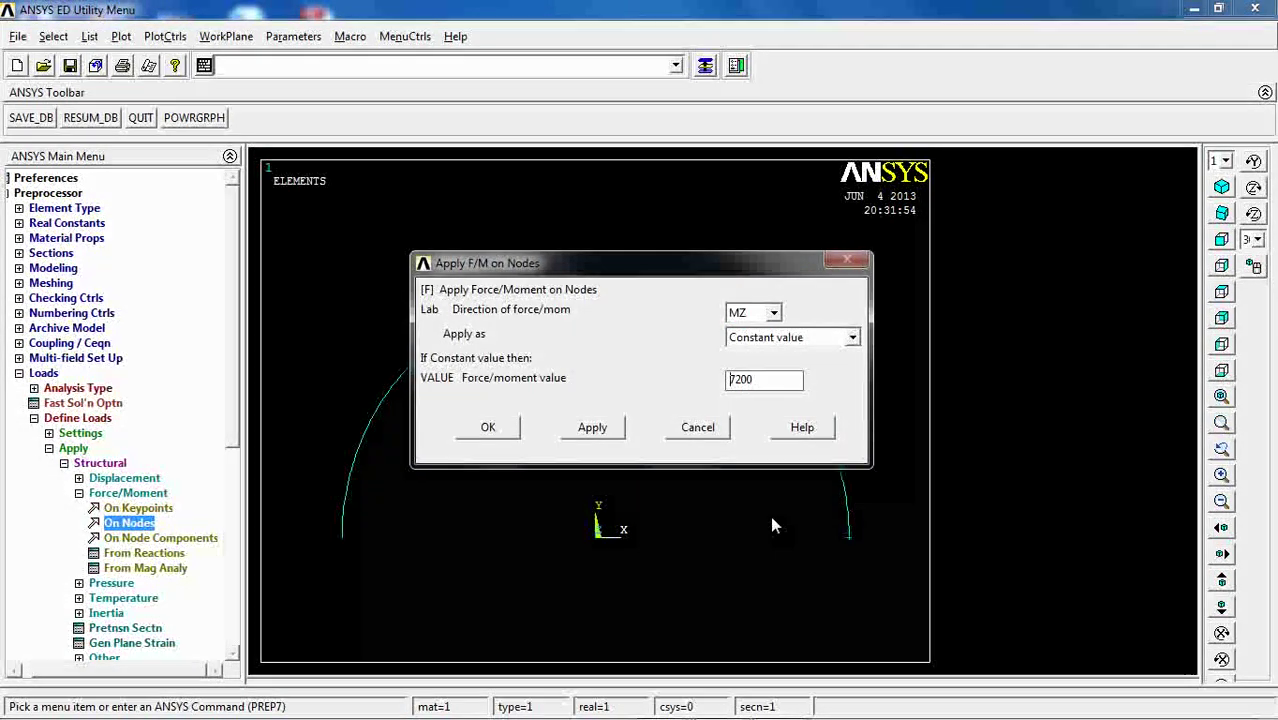
type("-")
left_click(490, 427)
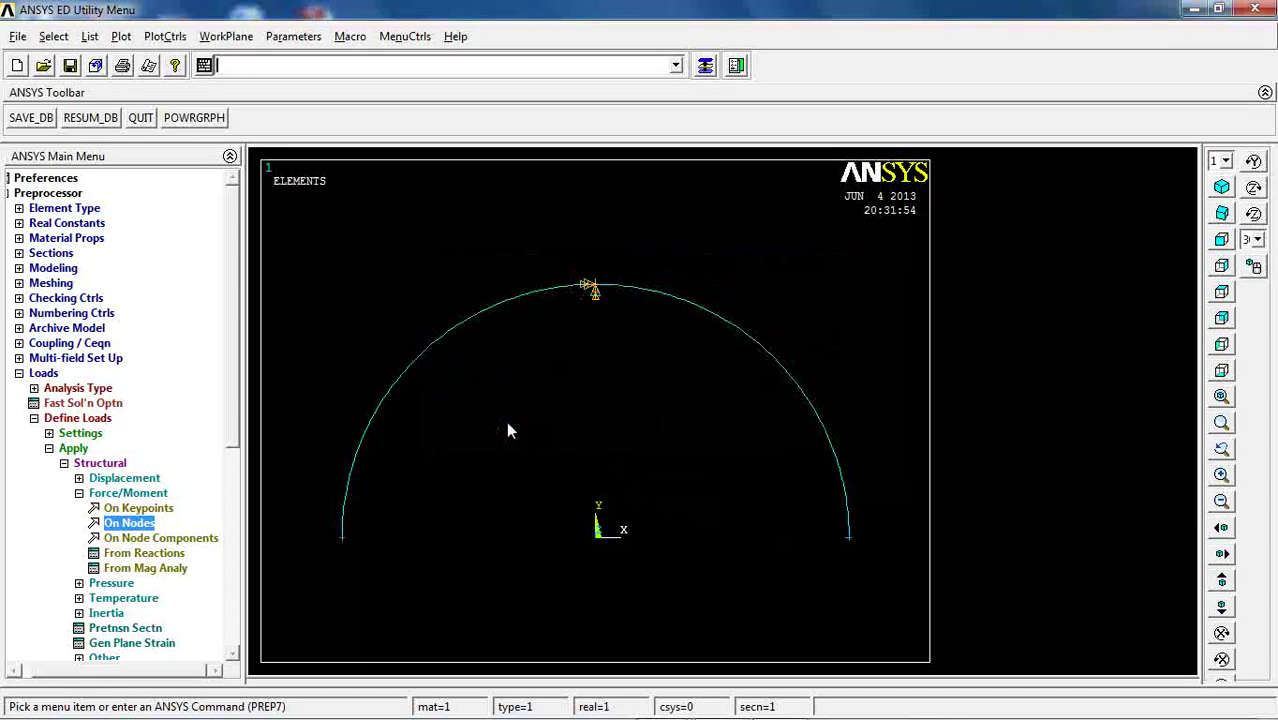
- Solve the current static load step, dismiss the status windows, and expand General Postproc
double_click(20, 373)
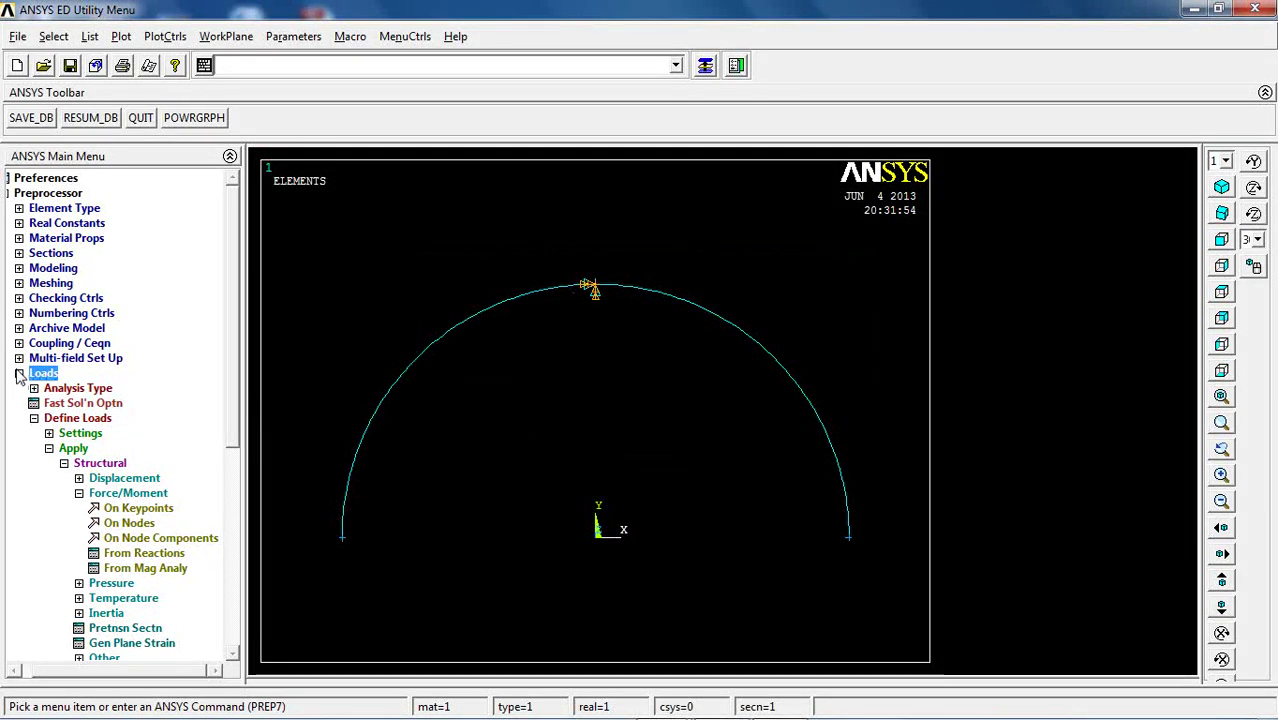
left_click(44, 418)
left_click(45, 420)
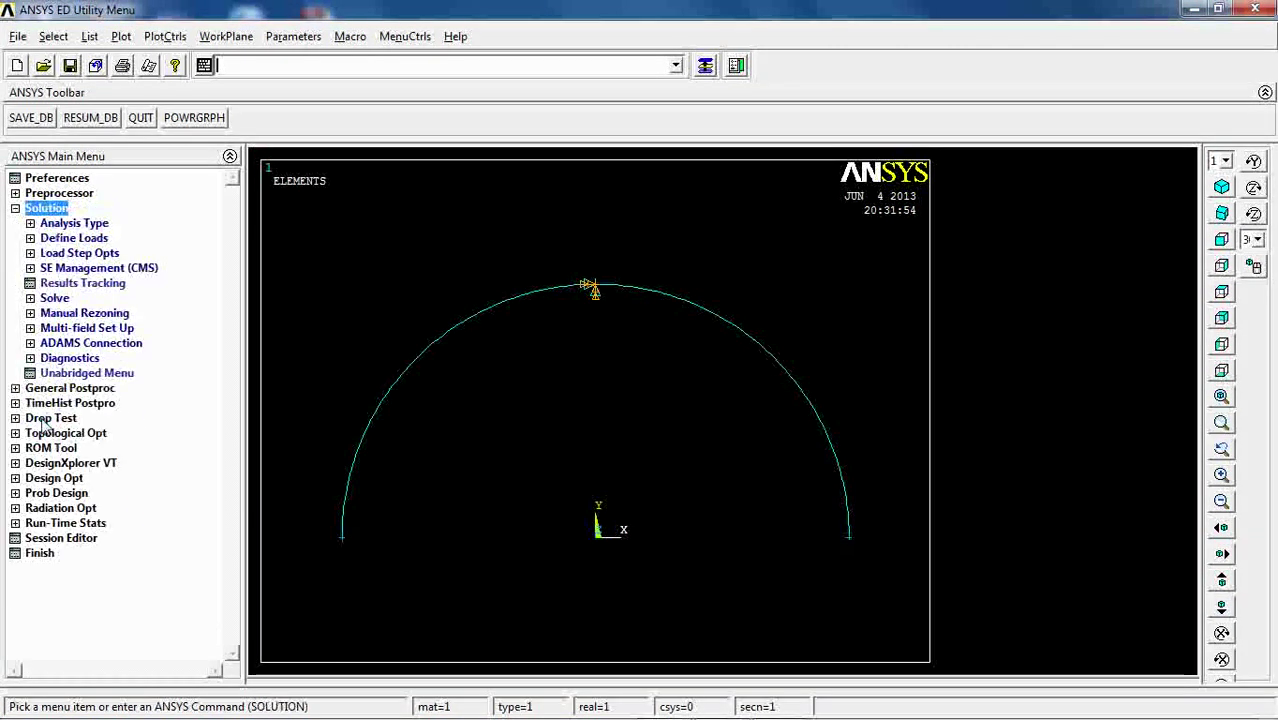
left_click(56, 298)
left_click(66, 315)
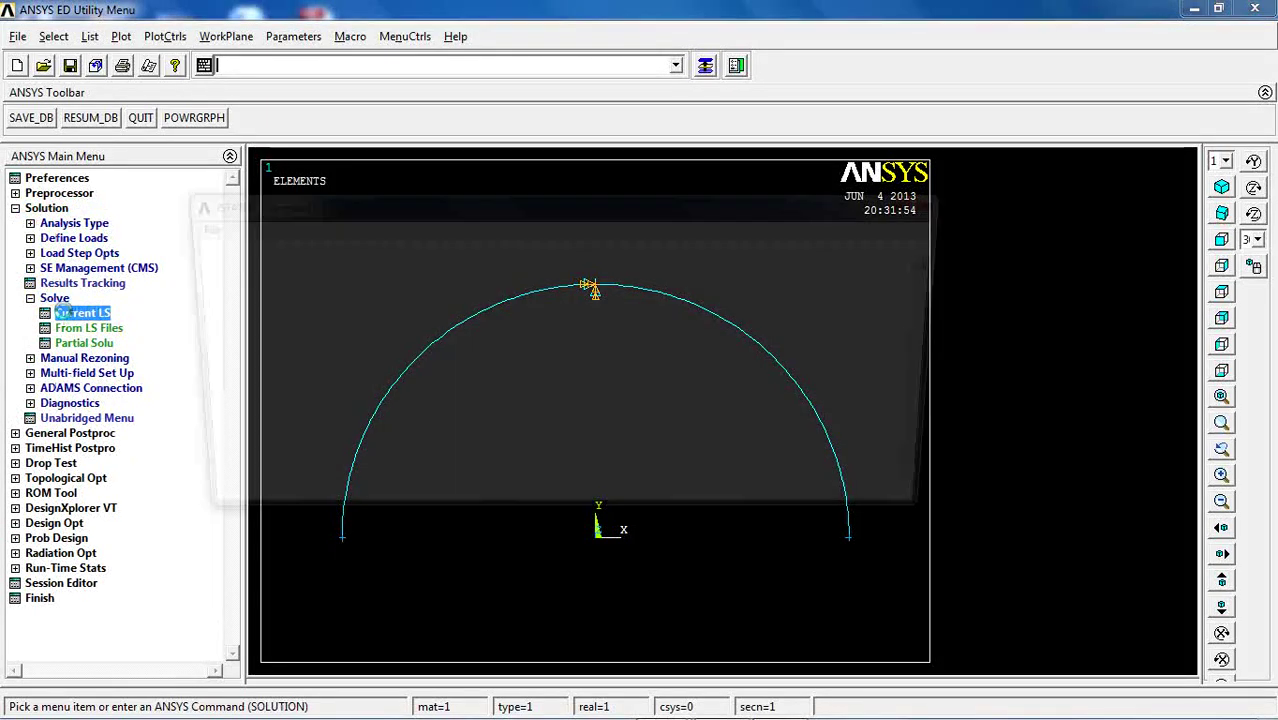
left_click(634, 444)
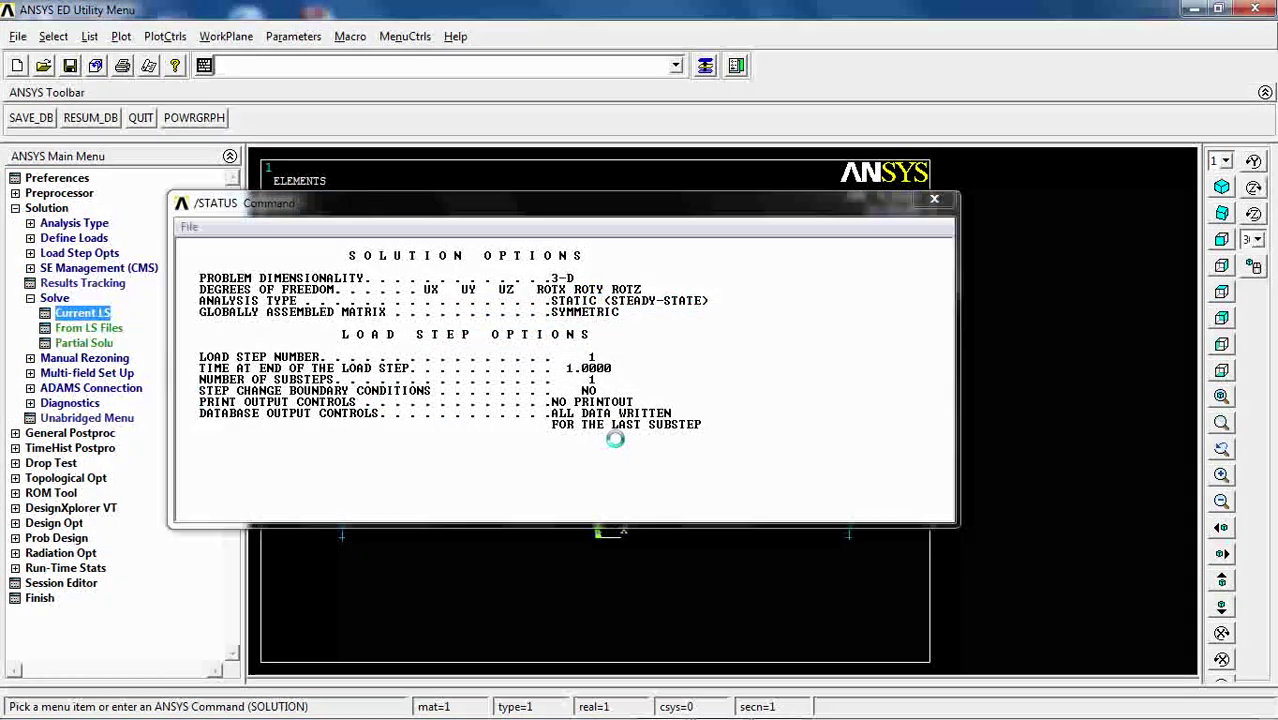
left_click(268, 136)
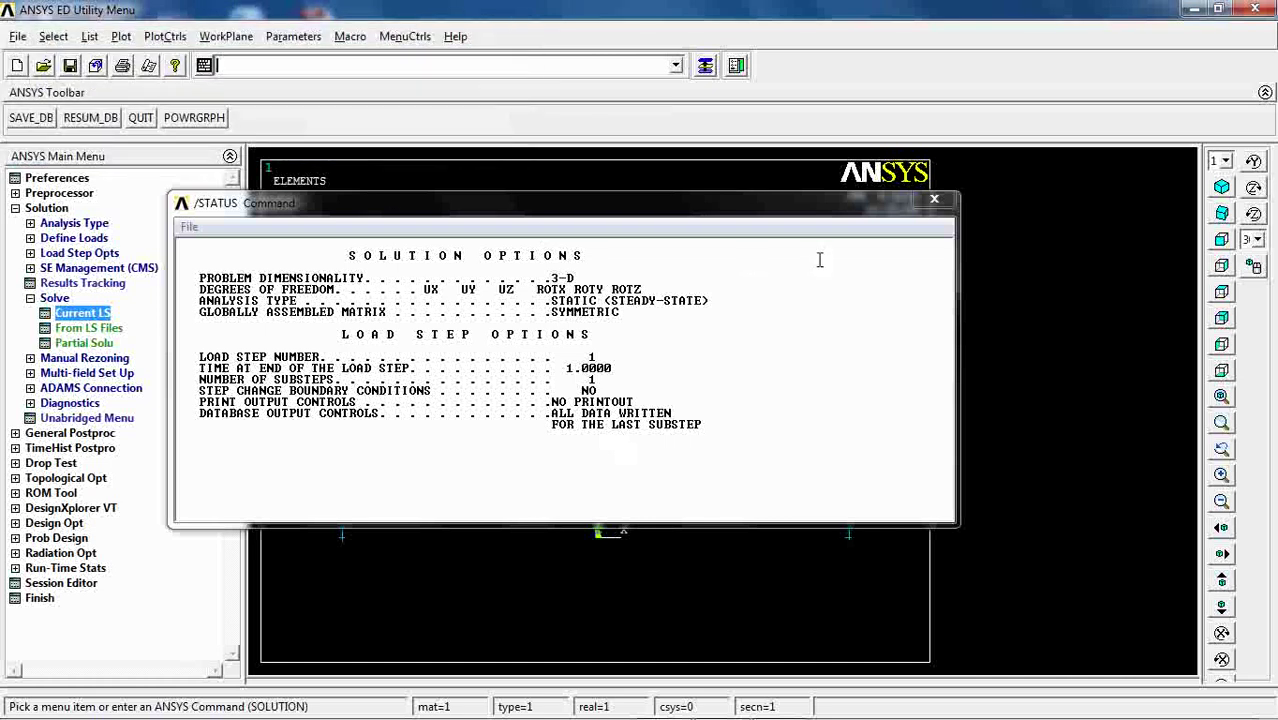
left_click(934, 199)
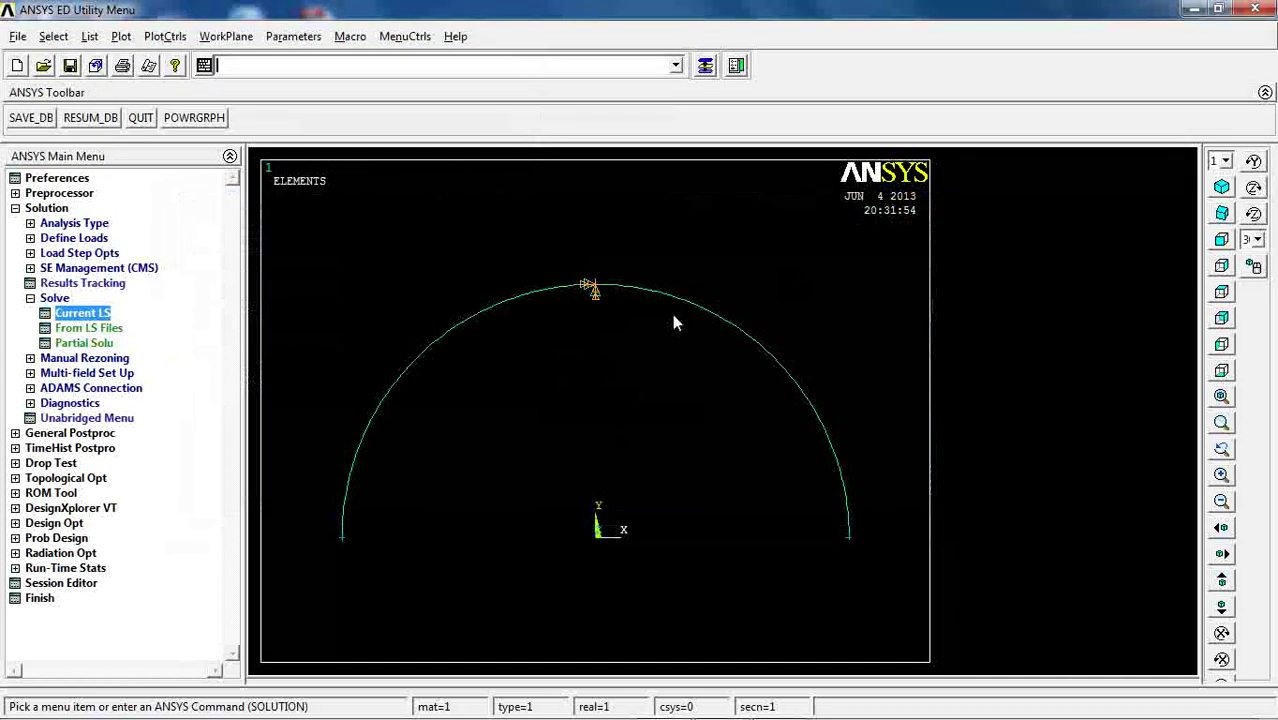
left_click(42, 298)
left_click(15, 208)
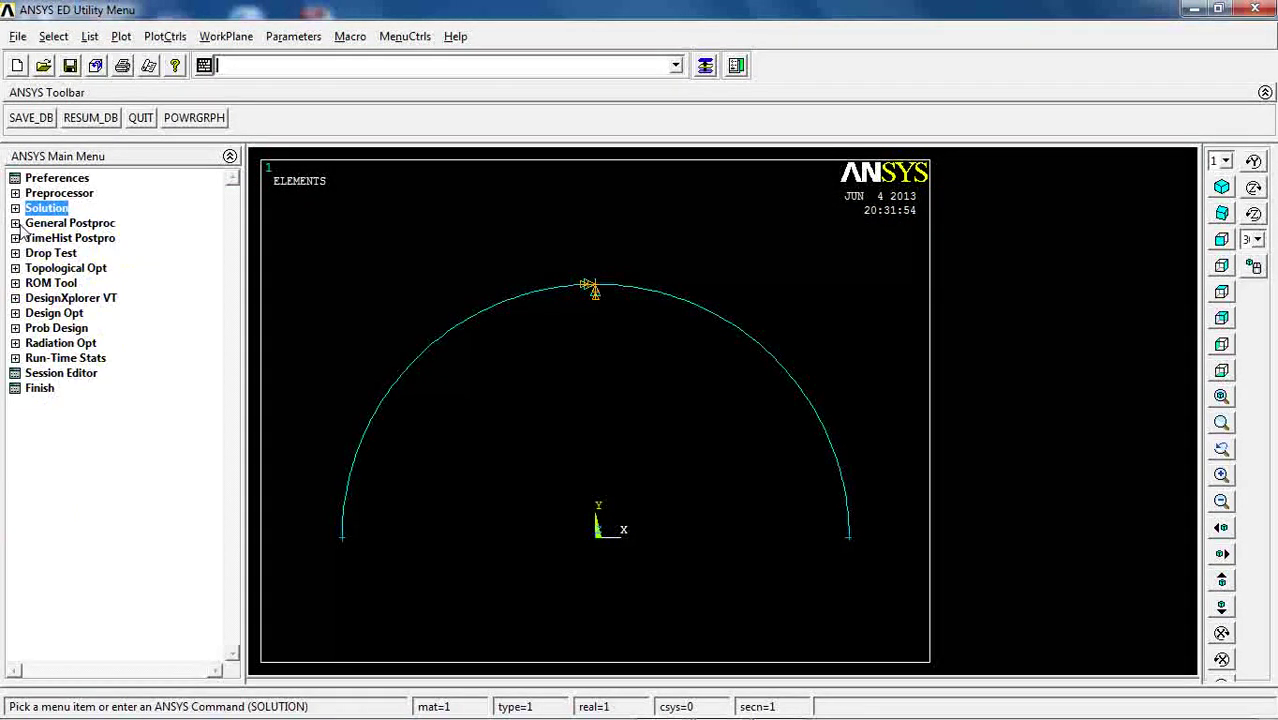
left_click(15, 223)
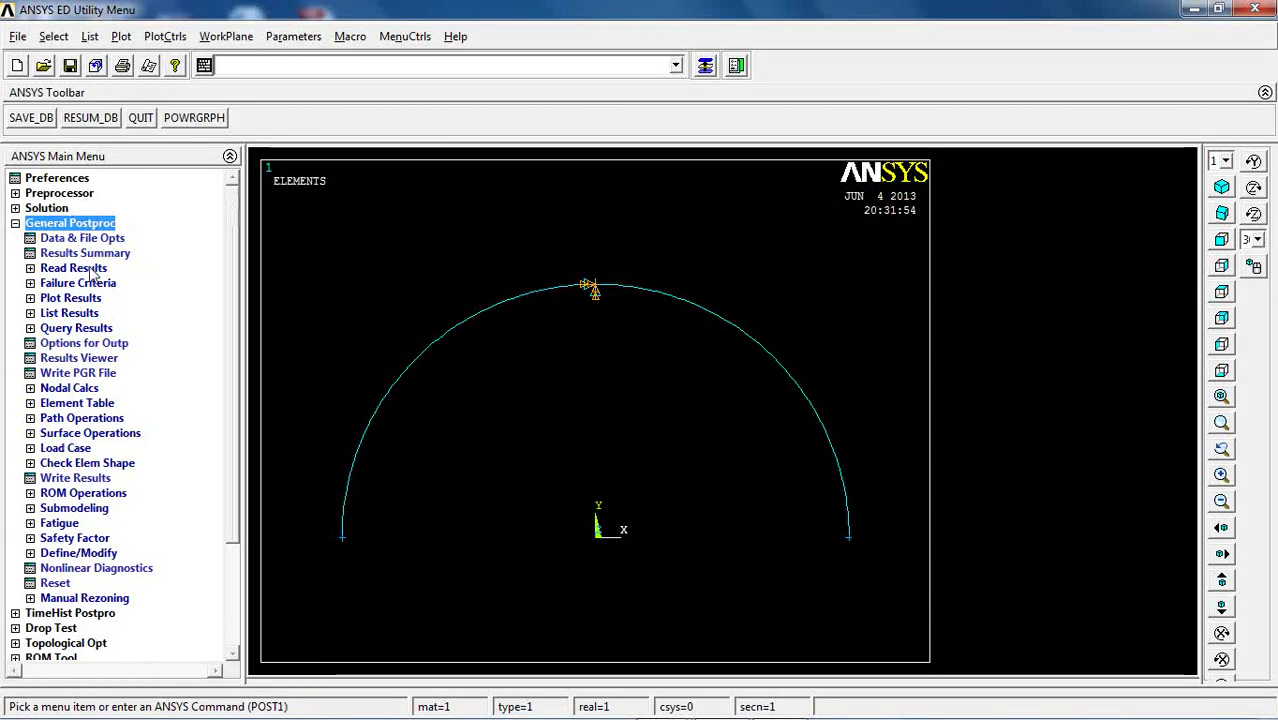
- Plot the deformed arch together with its undeformed outline (Def + undeformed)
left_click(70, 298)
left_click(76, 316)
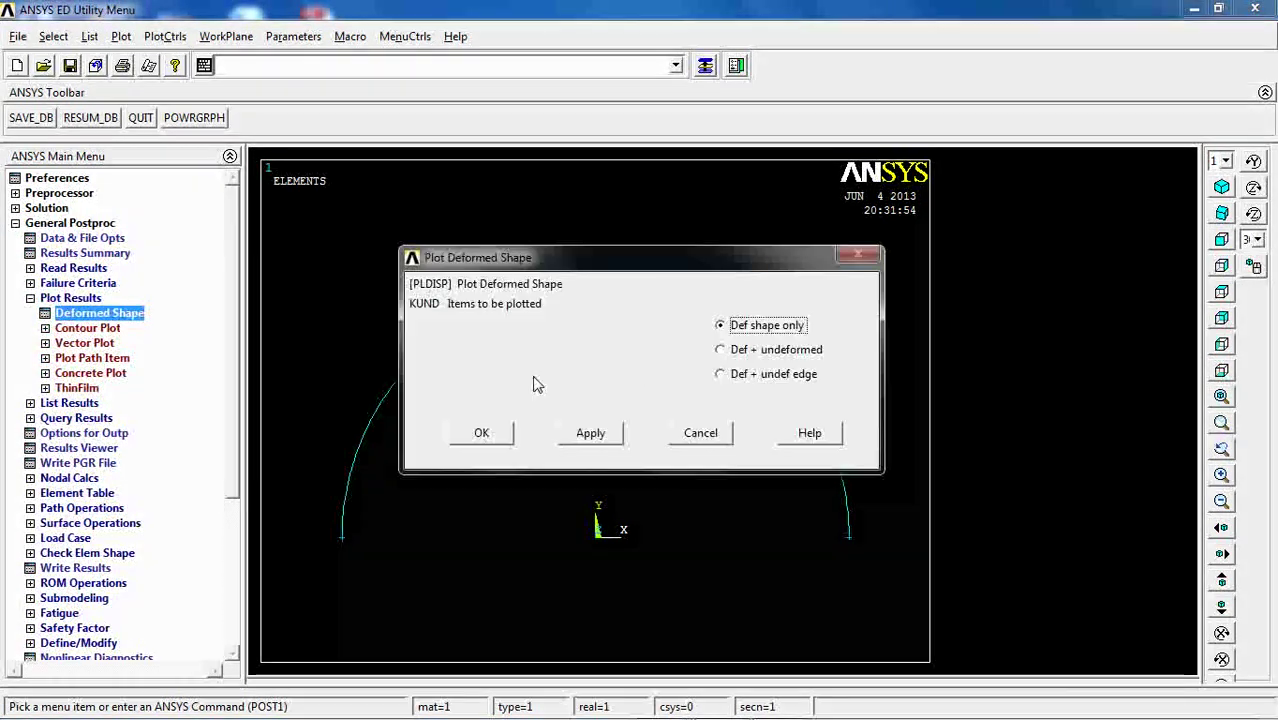
left_click(720, 349)
left_click(482, 433)
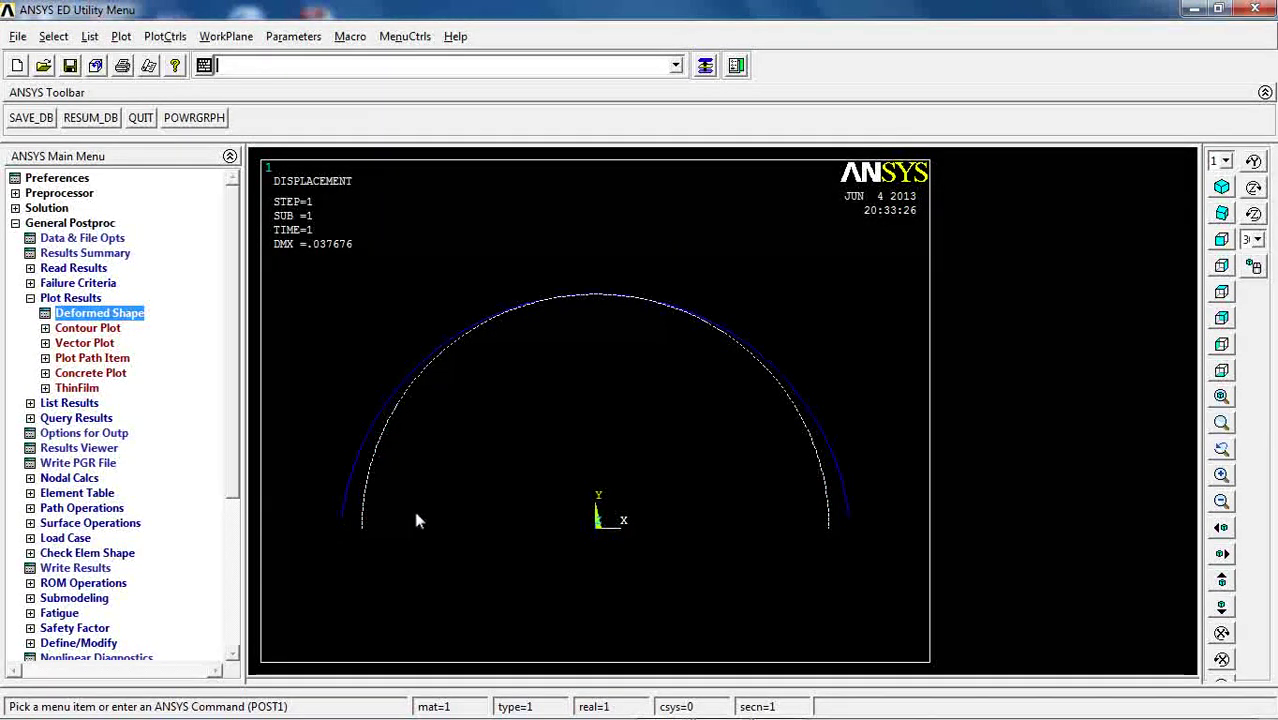
- Turn ESHAPE on so beam elements display their real trapezoidal cross-sections (DMX = .04084)
left_click(163, 40)
mouse_move(178, 143)
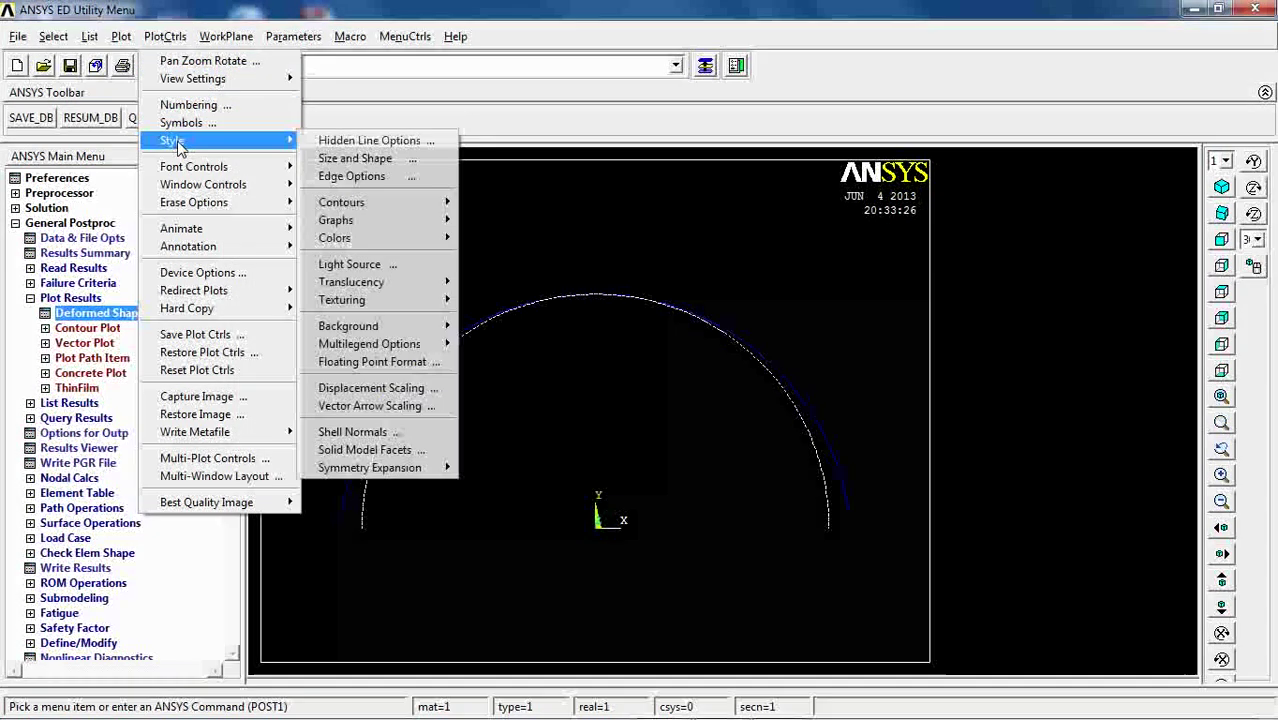
left_click(367, 160)
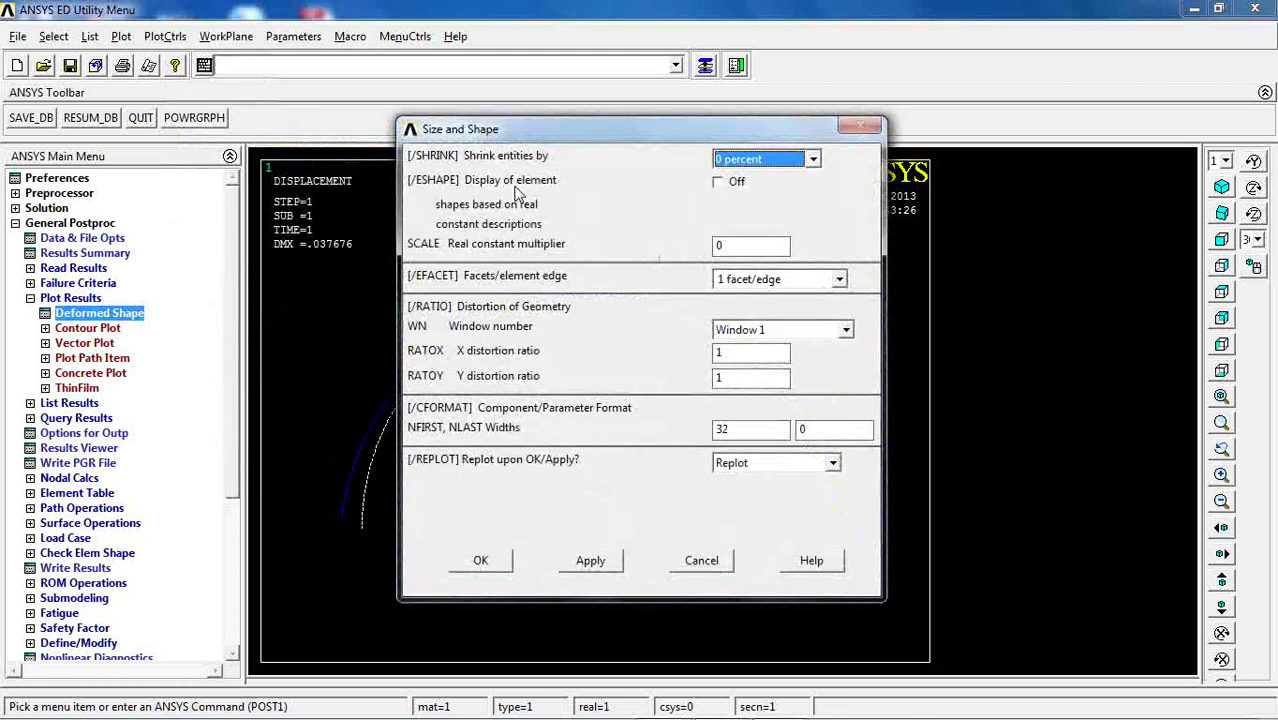
left_click(718, 182)
left_click(480, 560)
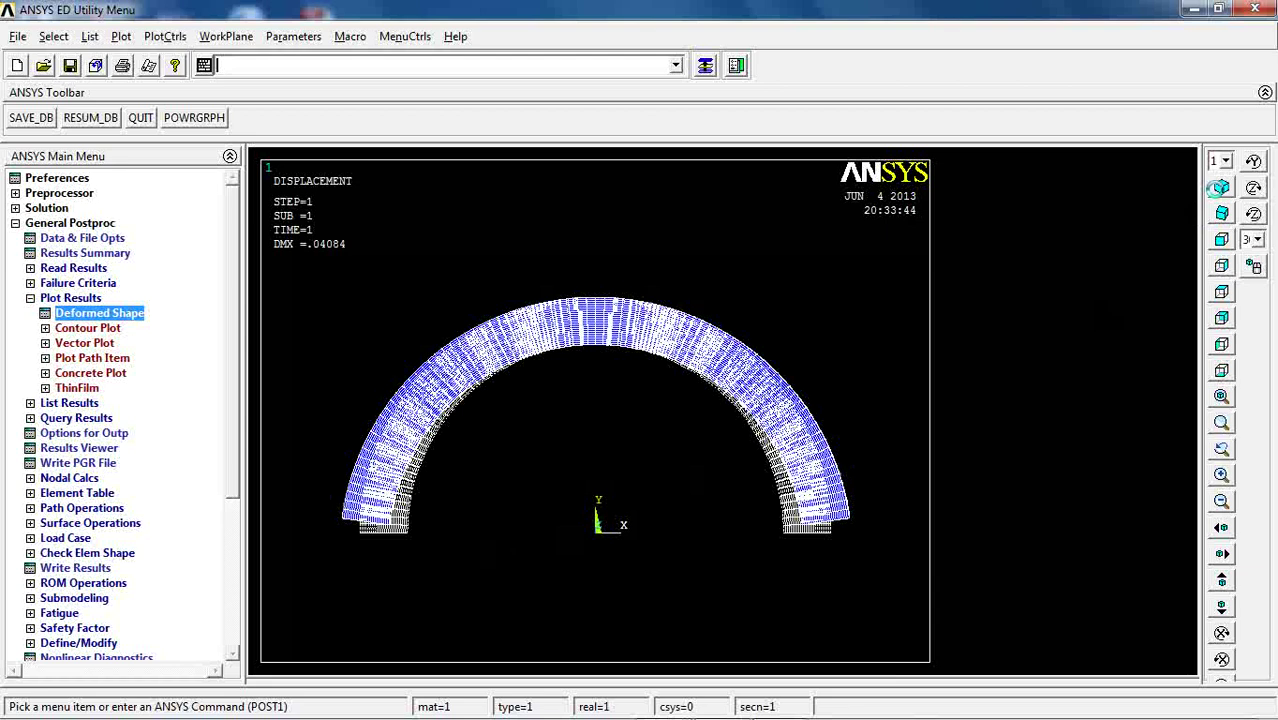
- Show the arch isometrically with a nodal X-component stress contour, ranging -13745 to 9818
left_click(1219, 187)
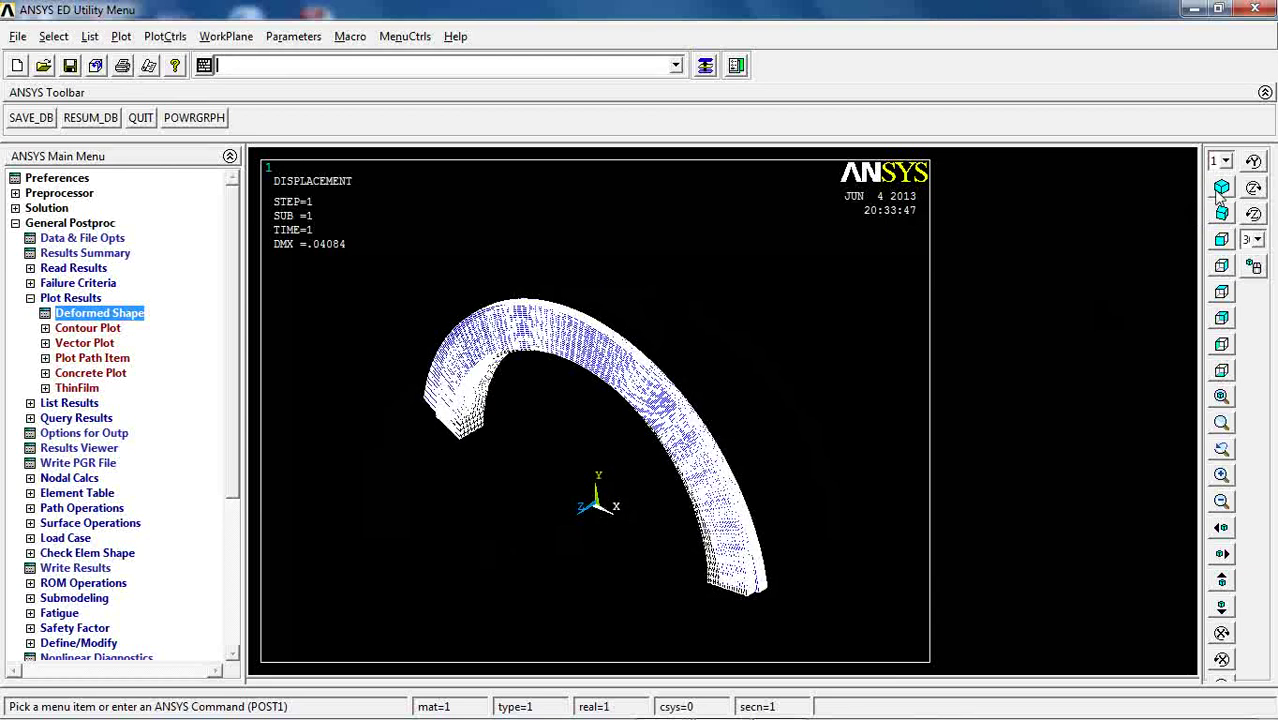
left_click(86, 329)
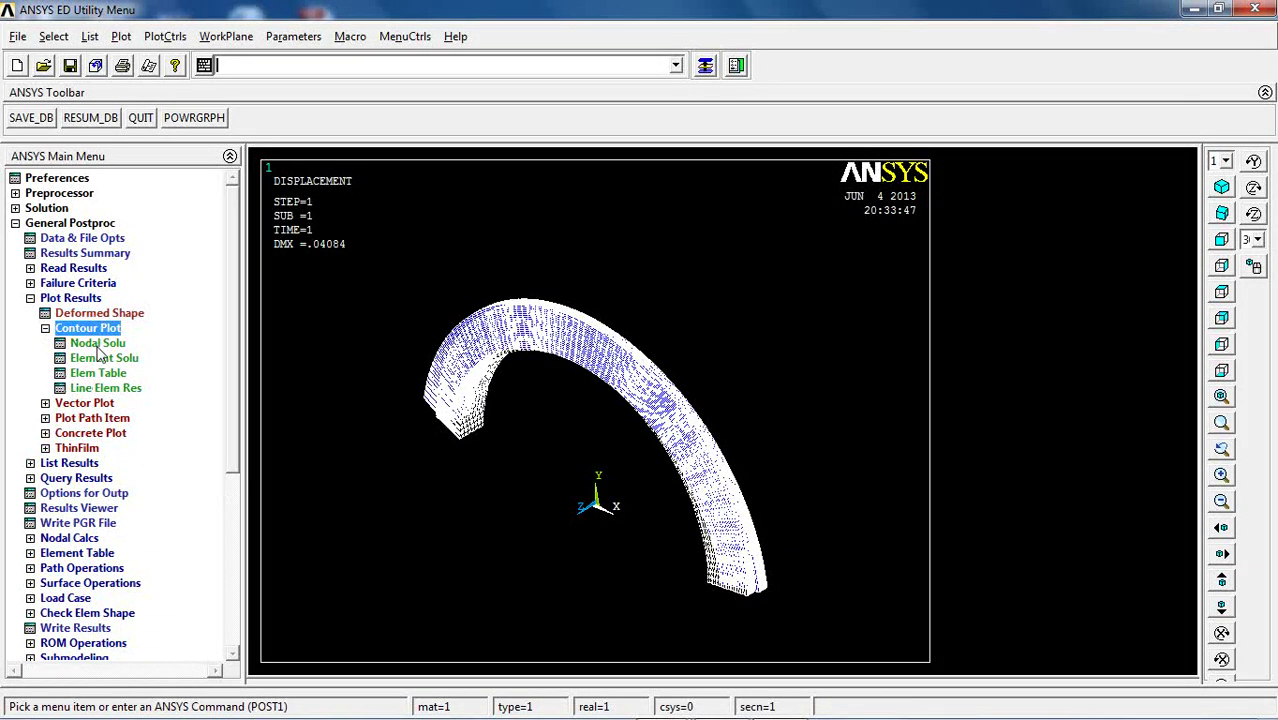
left_click(97, 344)
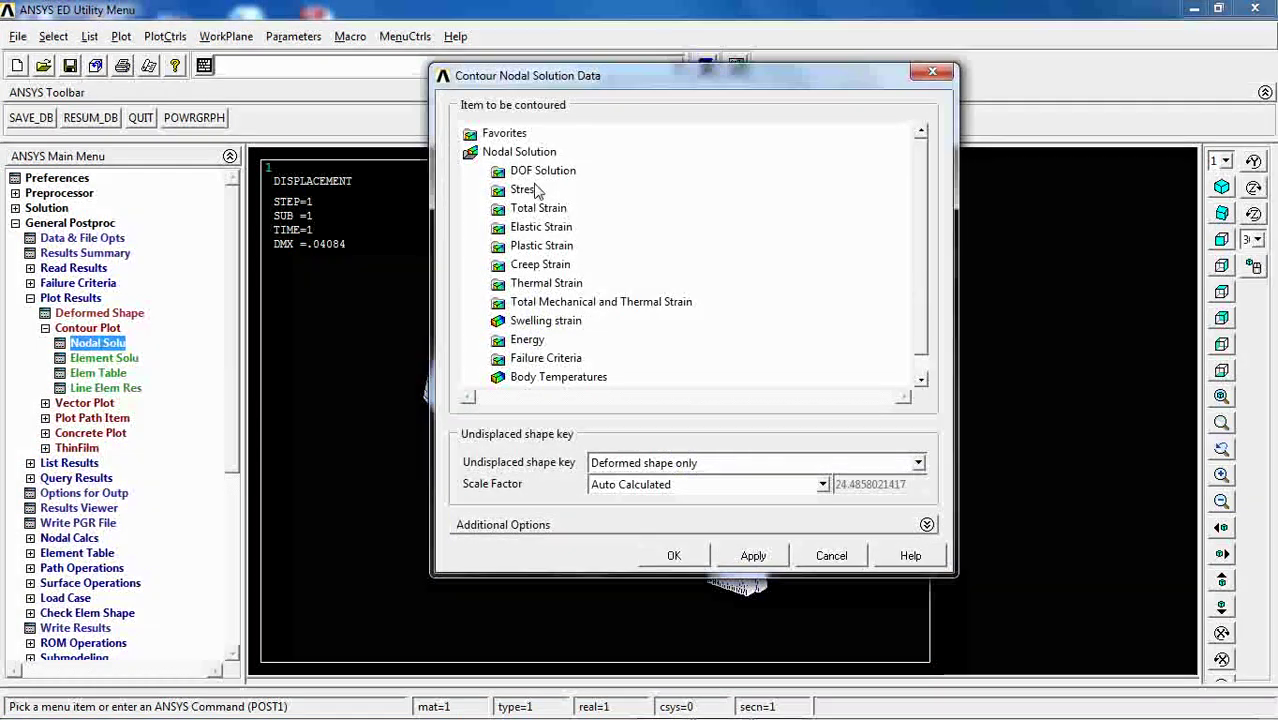
double_click(535, 190)
left_click(561, 210)
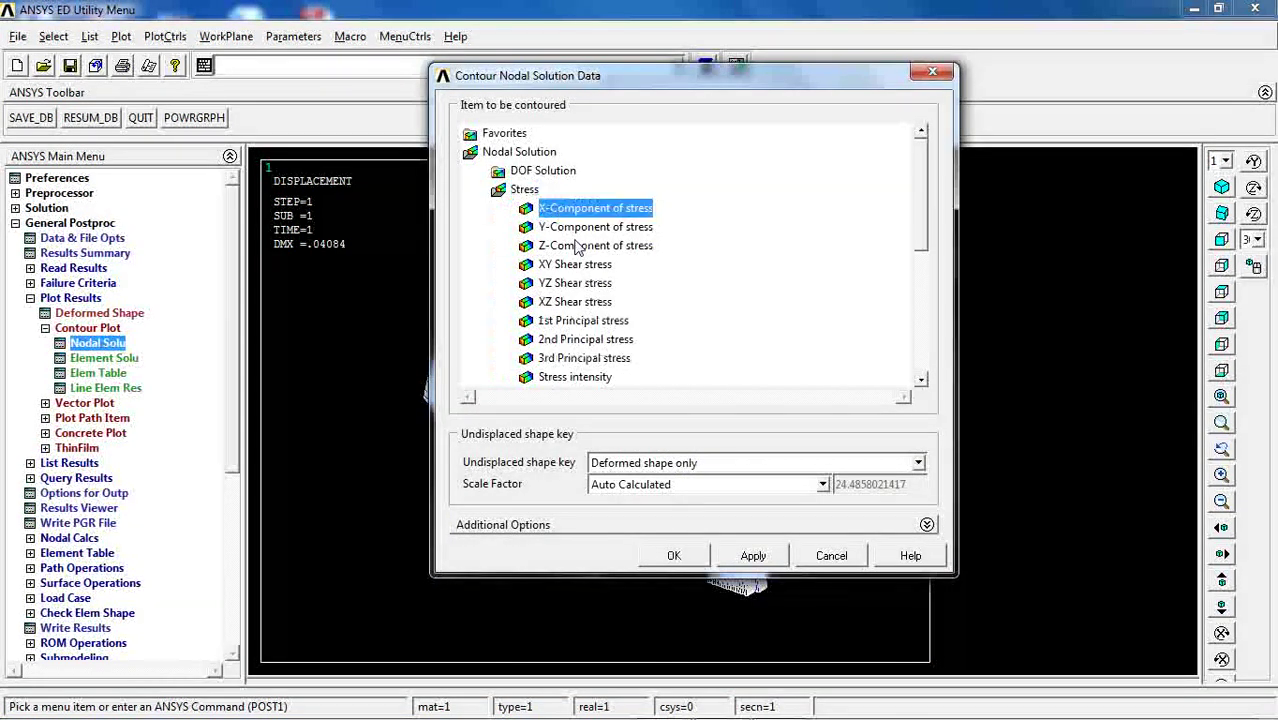
left_click(676, 555)
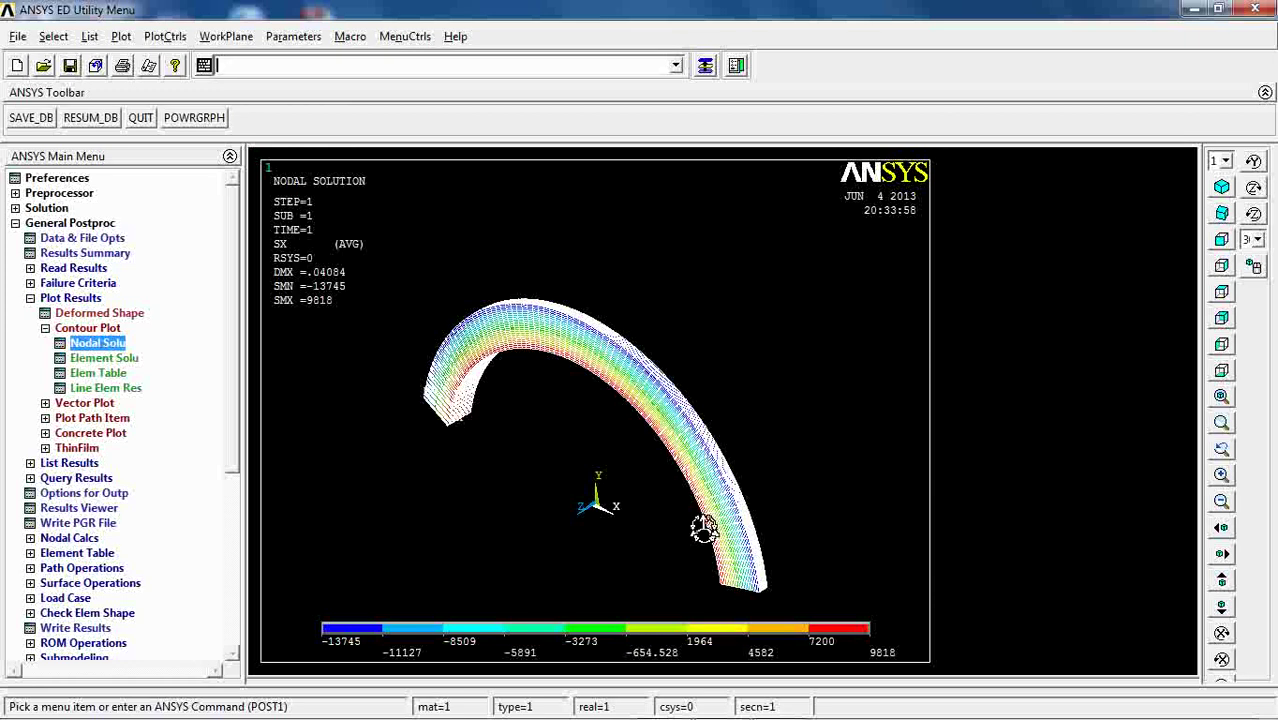
- Rotate and zoom in twice to inspect the SX contours, then restore a fitted front view
right_click_drag(703, 530, 776, 586, "ctrl")
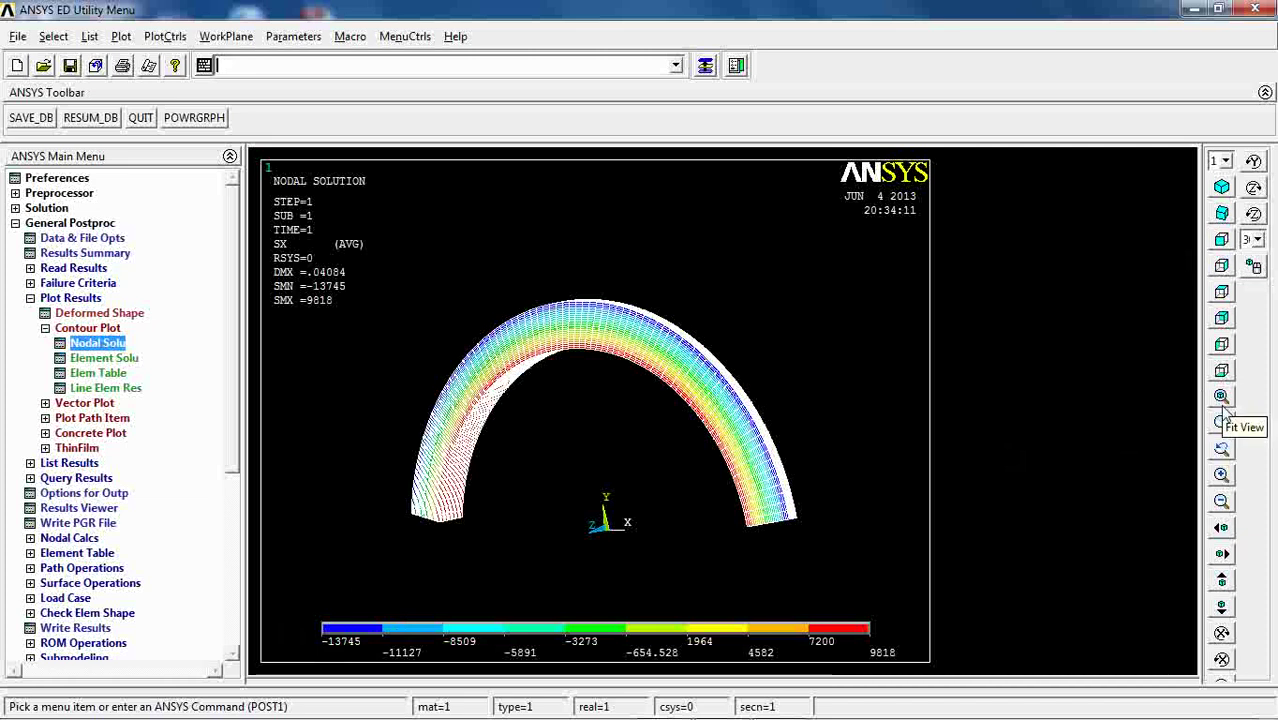
left_click(1221, 476)
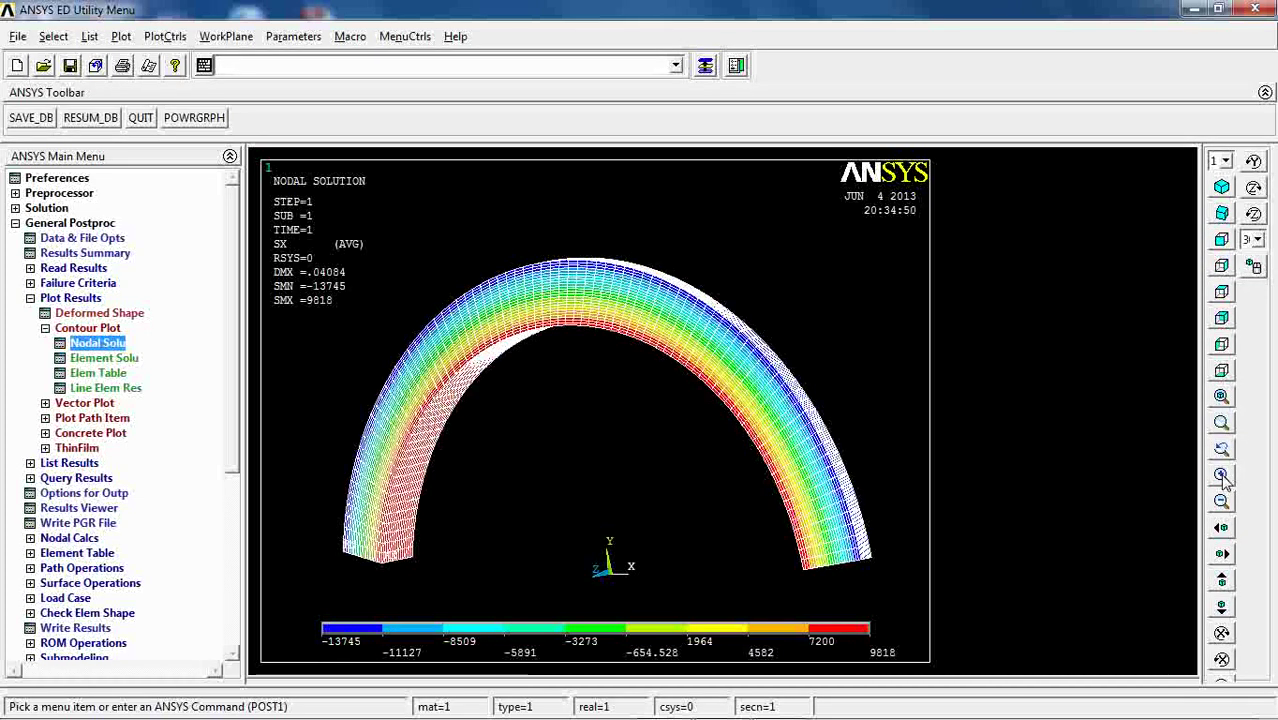
left_click(1221, 476)
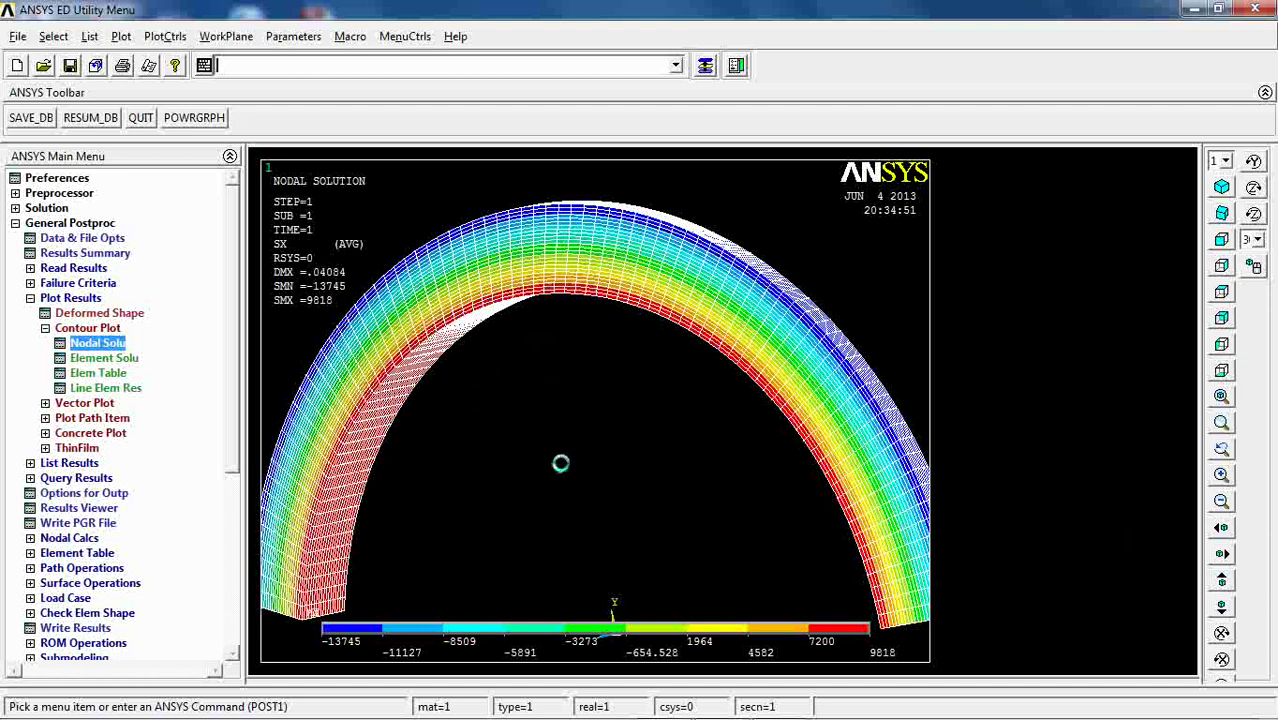
right_click_drag(559, 459, 561, 465, "ctrl")
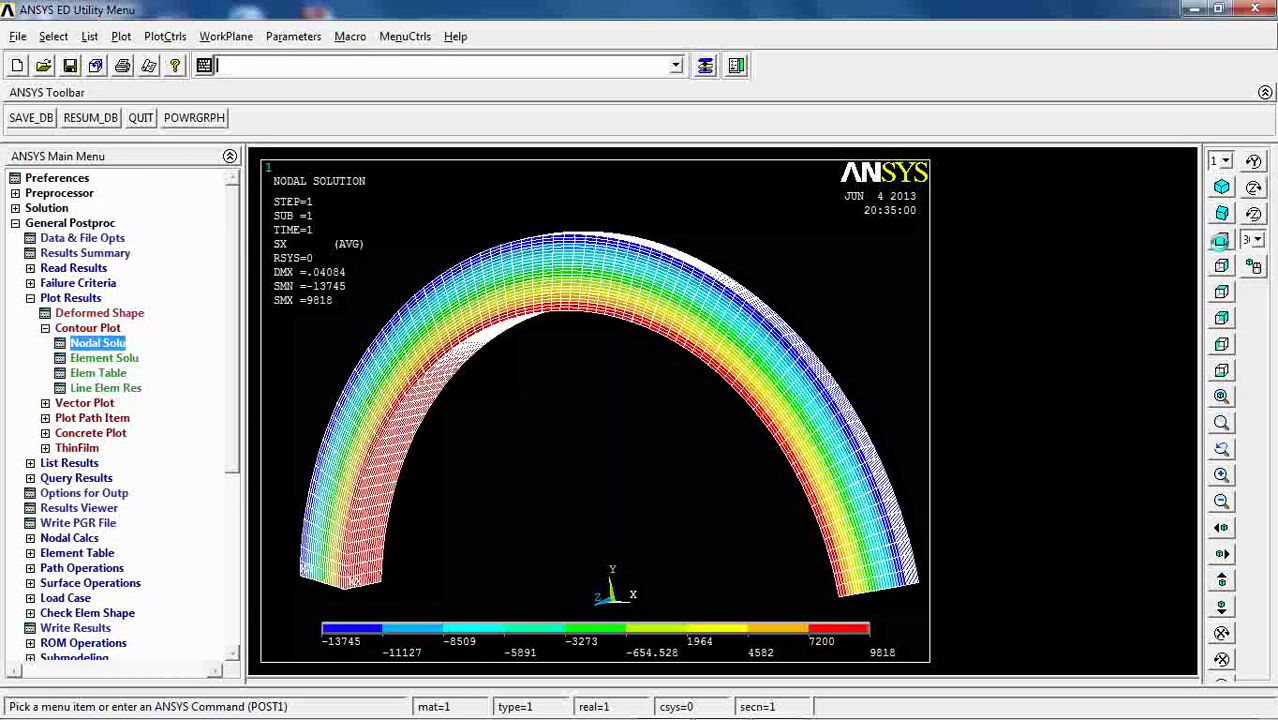
left_click(1222, 242)
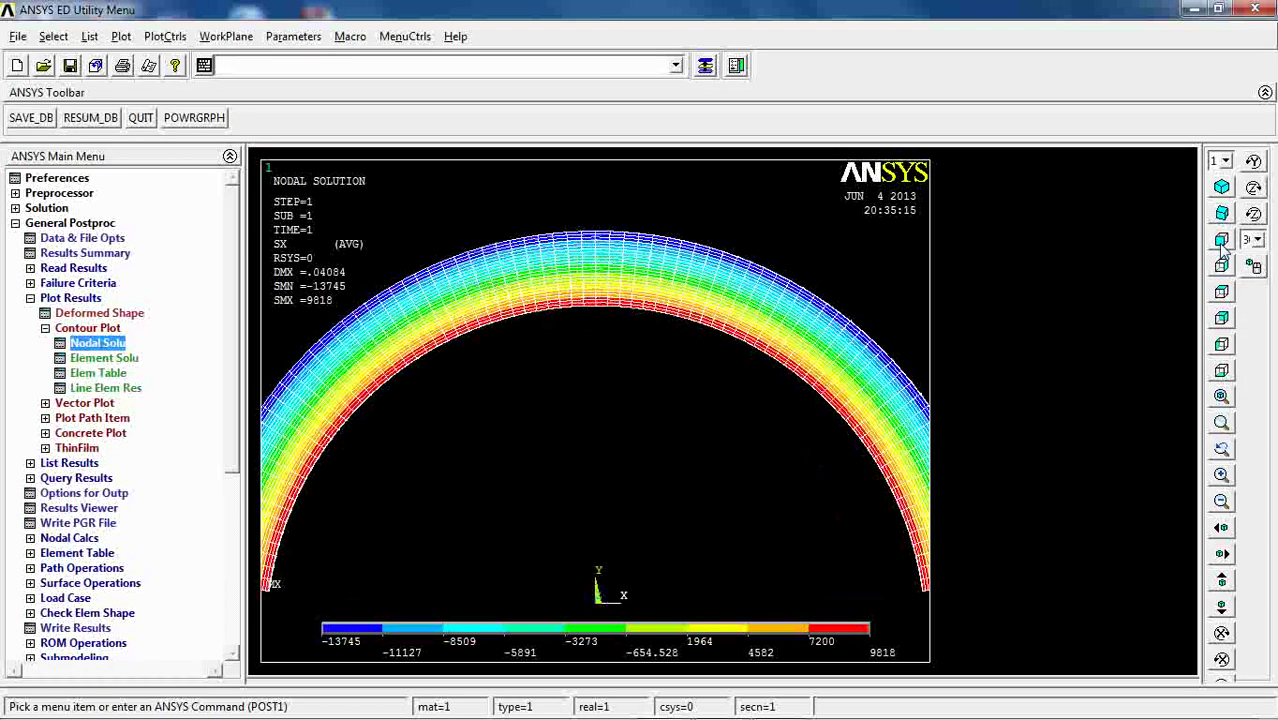
left_click(1221, 397)
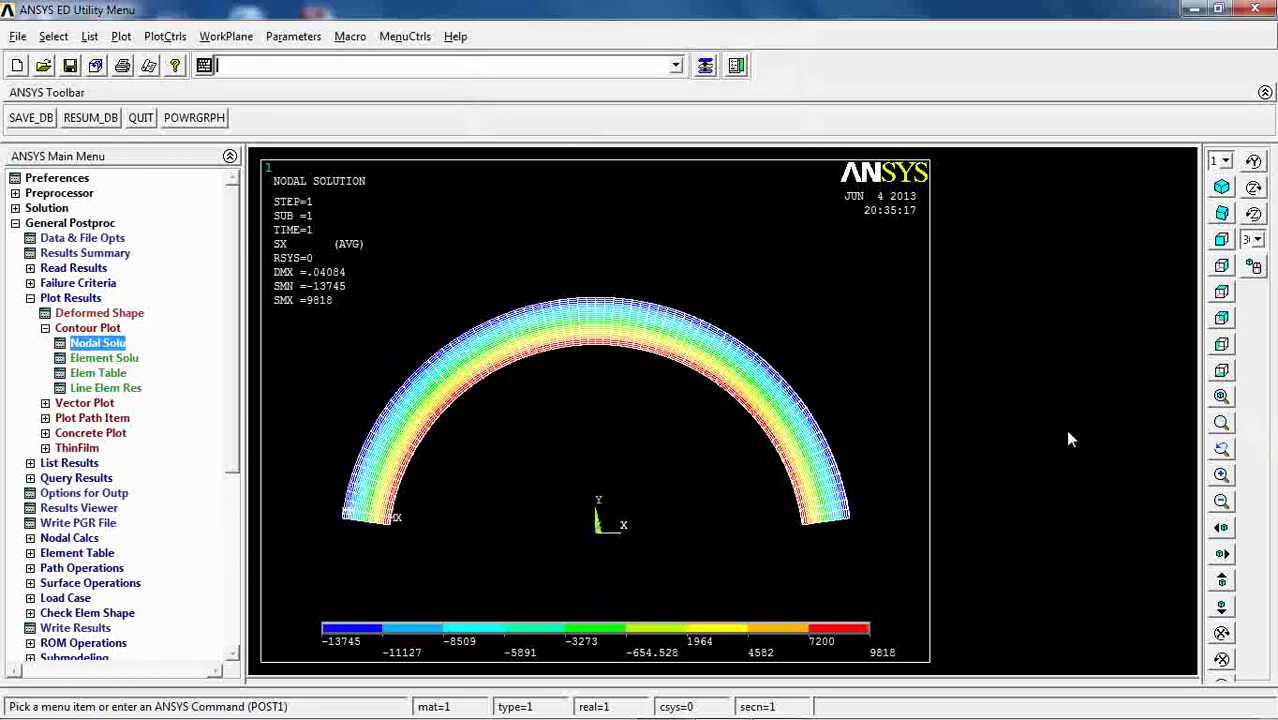
- Plot predefined translation U displacement vectors along the arch, with MAX = .037676
left_click(87, 404)
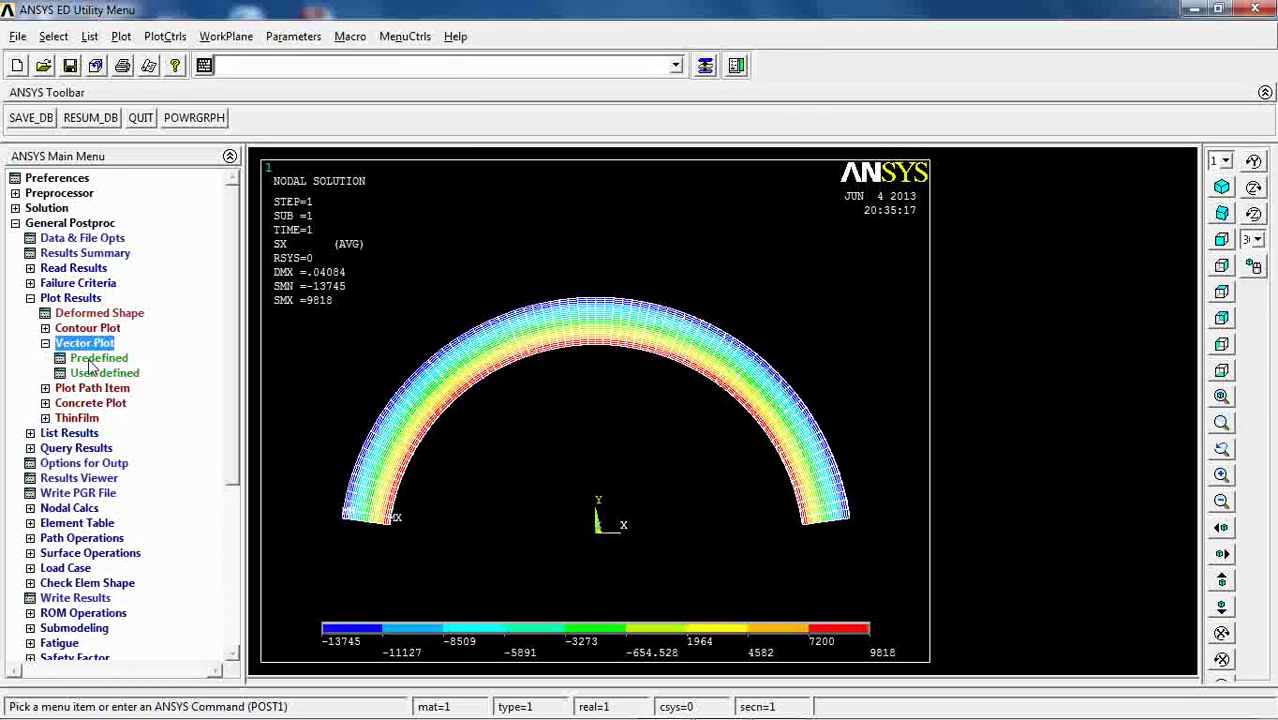
left_click(92, 358)
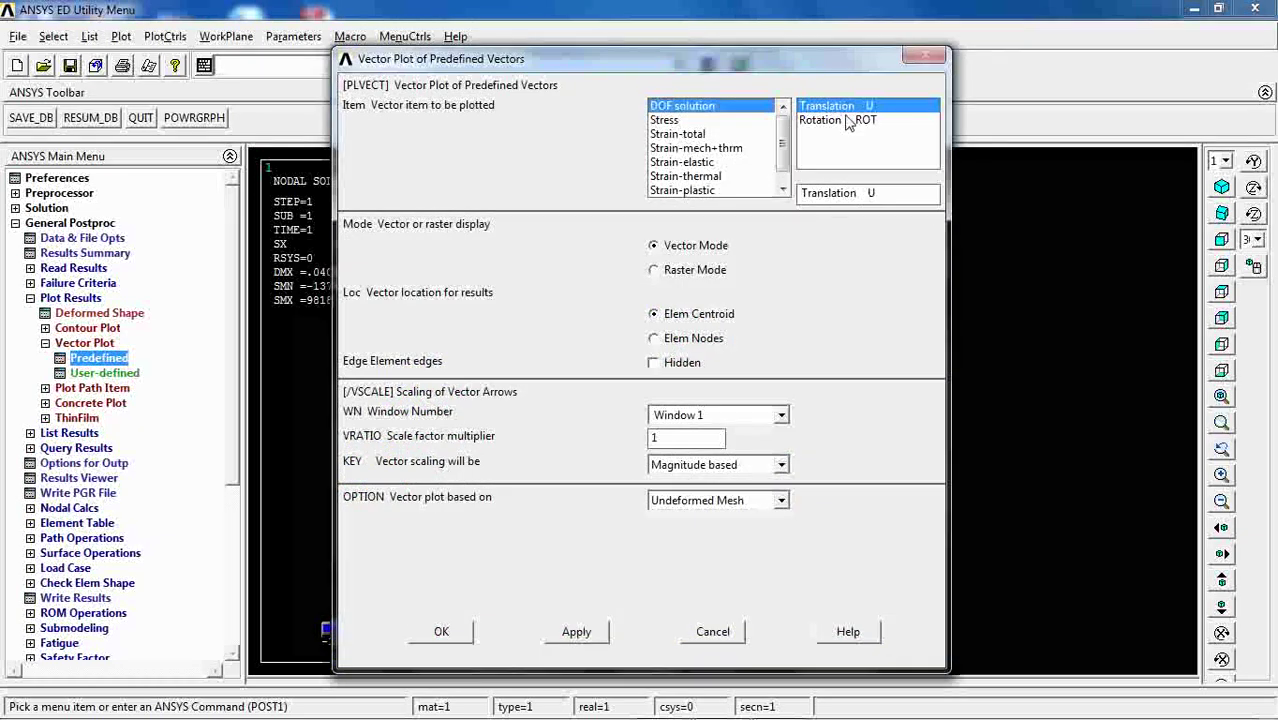
left_click(440, 633)
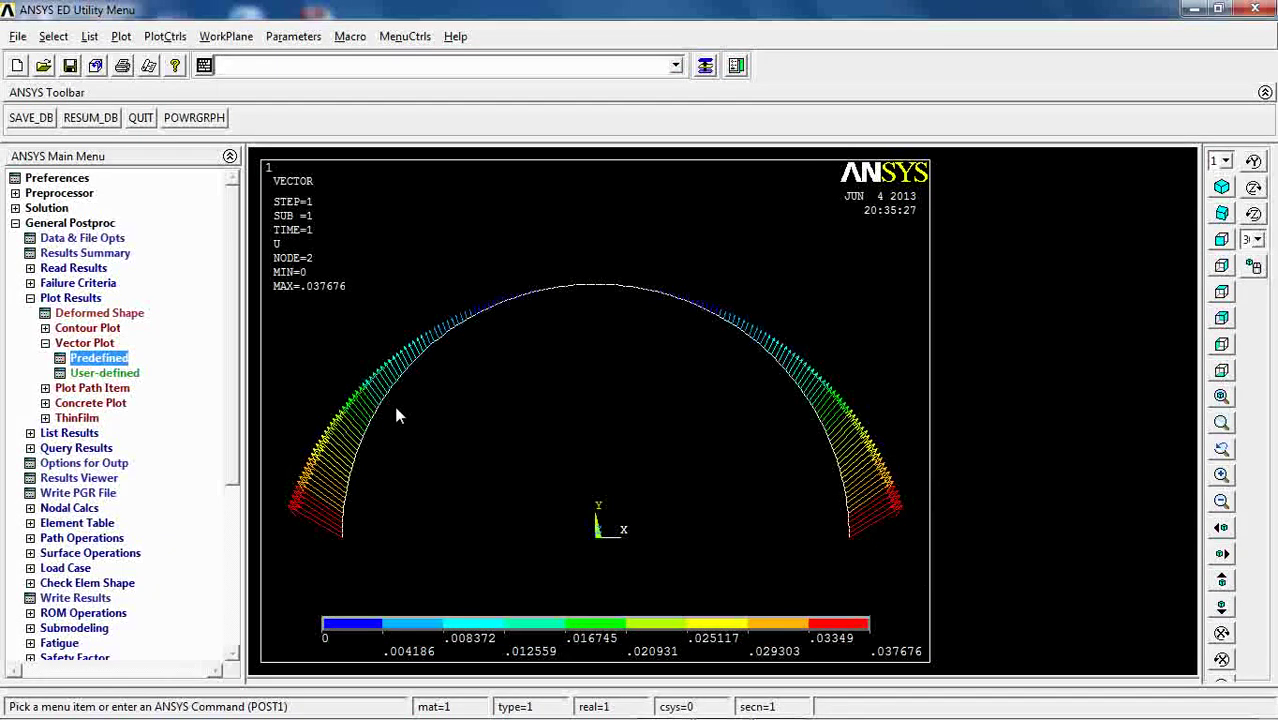
left_click(88, 328)
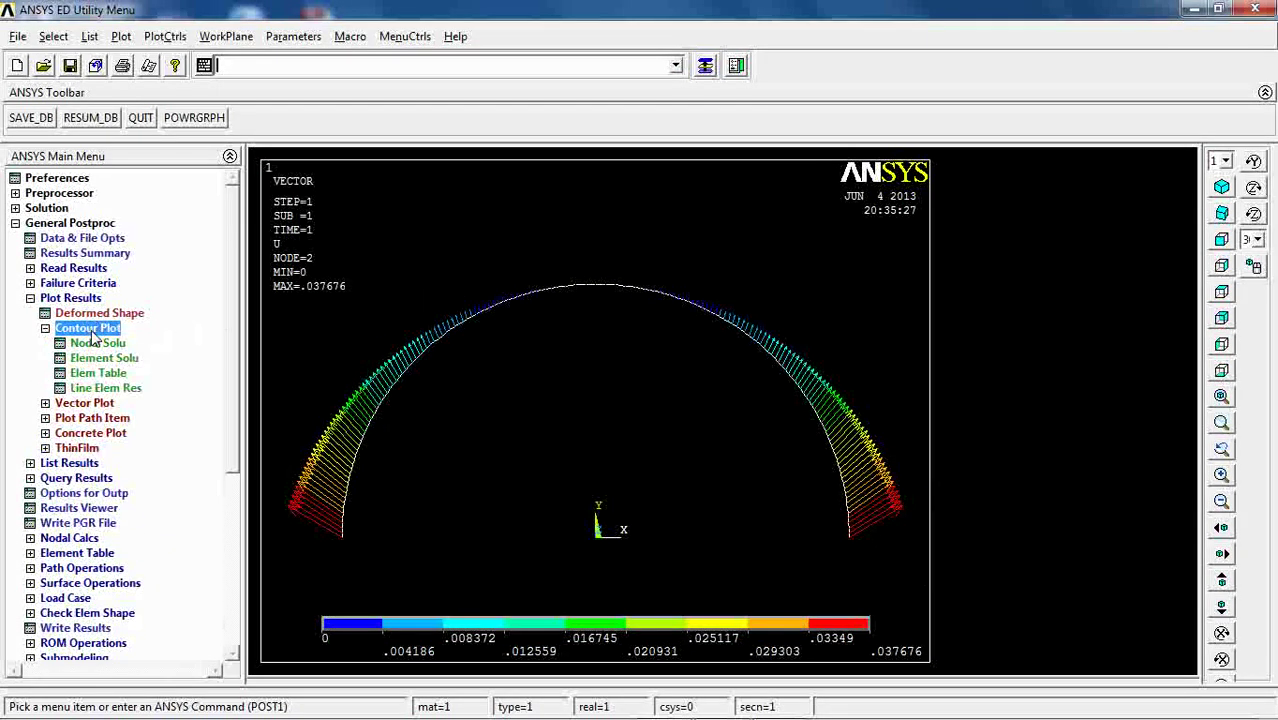
- Contour unaveraged element-solution X-component stress (SX) on the arch, spanning -13745 to 9818
left_click(92, 358)
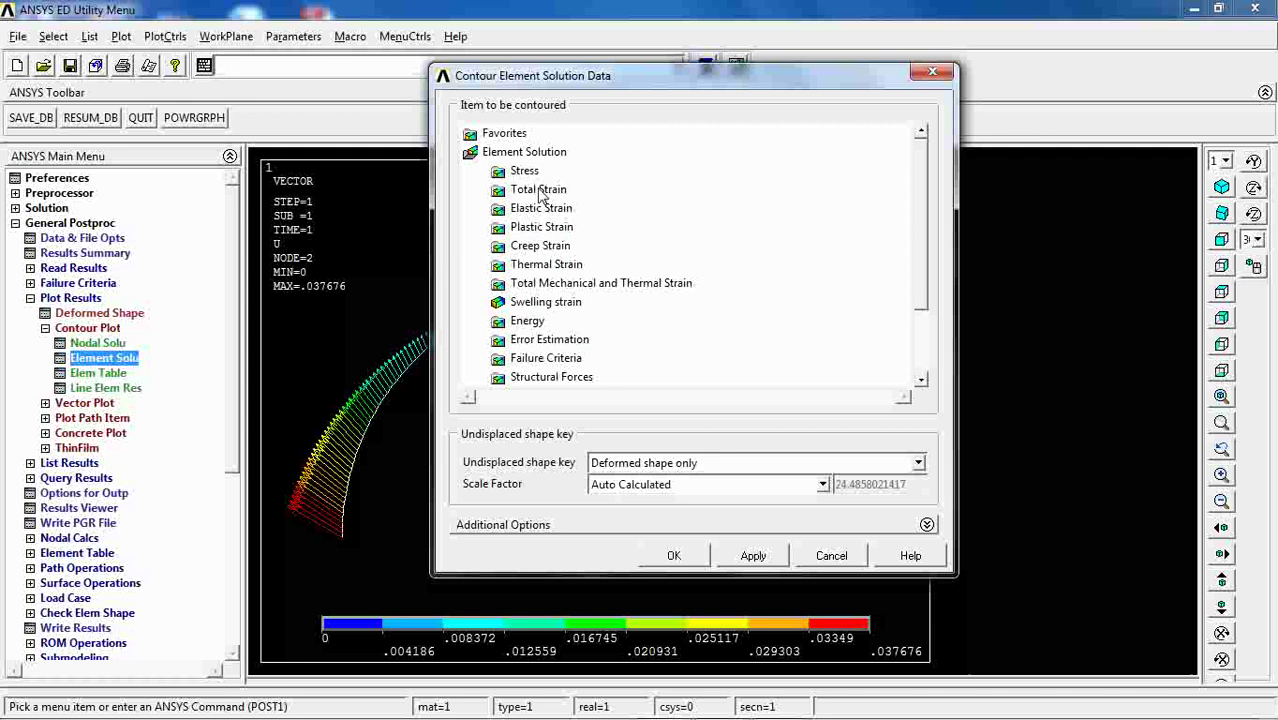
left_click(524, 170)
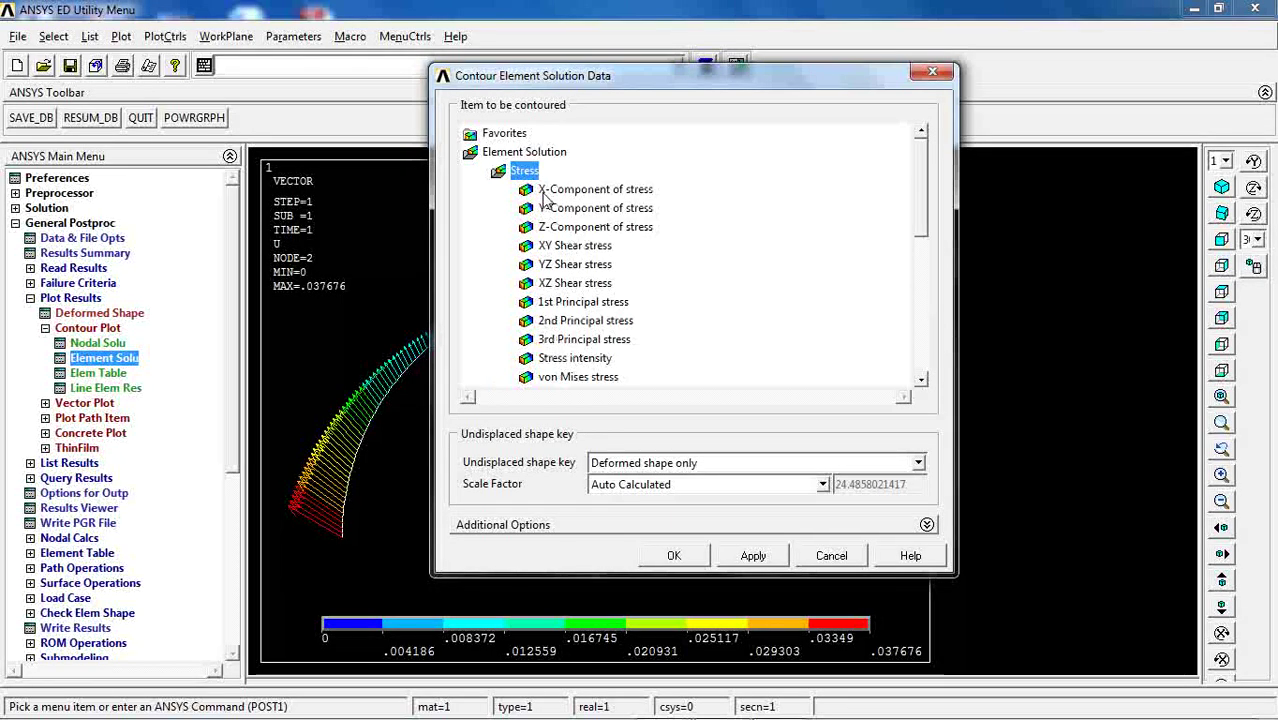
left_click(545, 190)
left_click(690, 558)
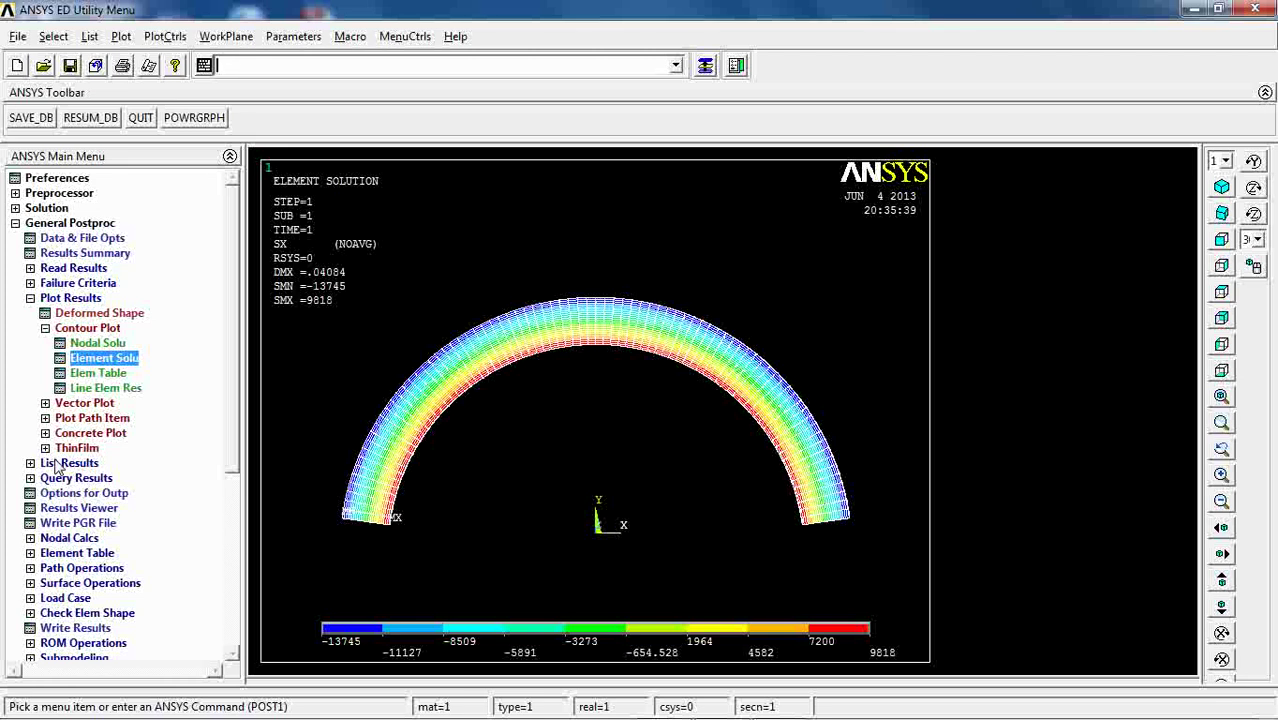
left_click(57, 465)
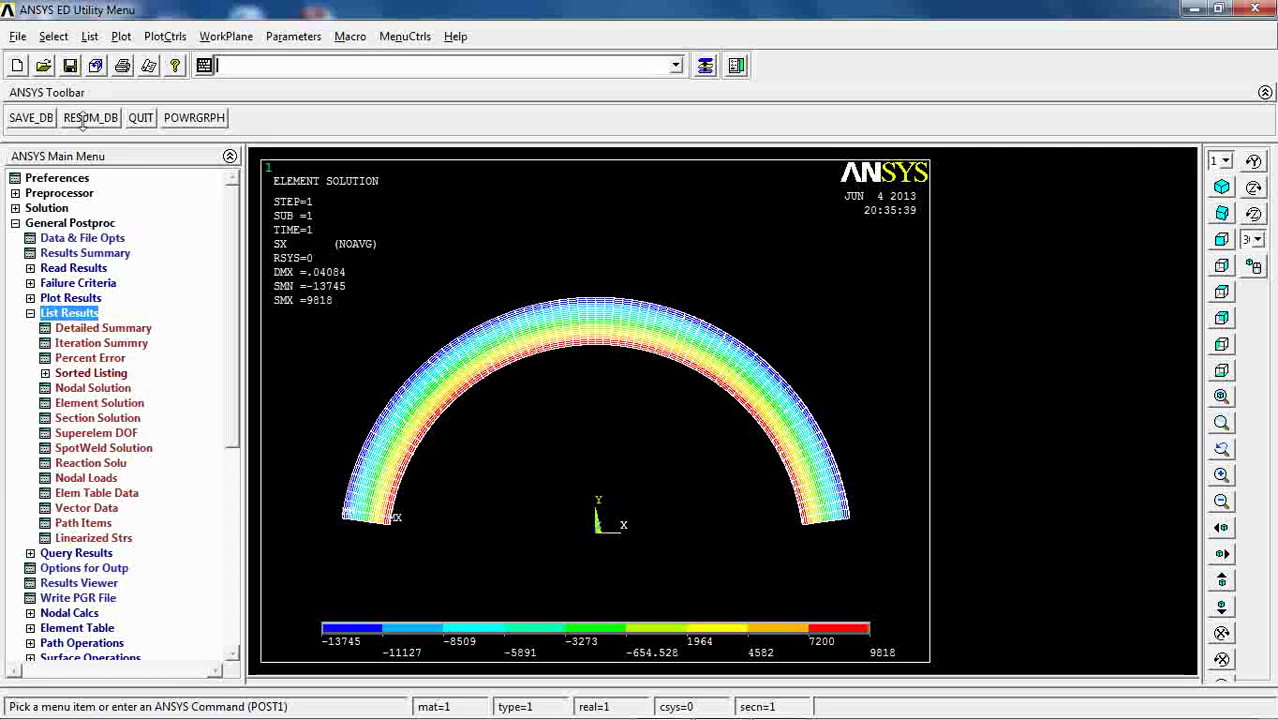
left_click(80, 463)
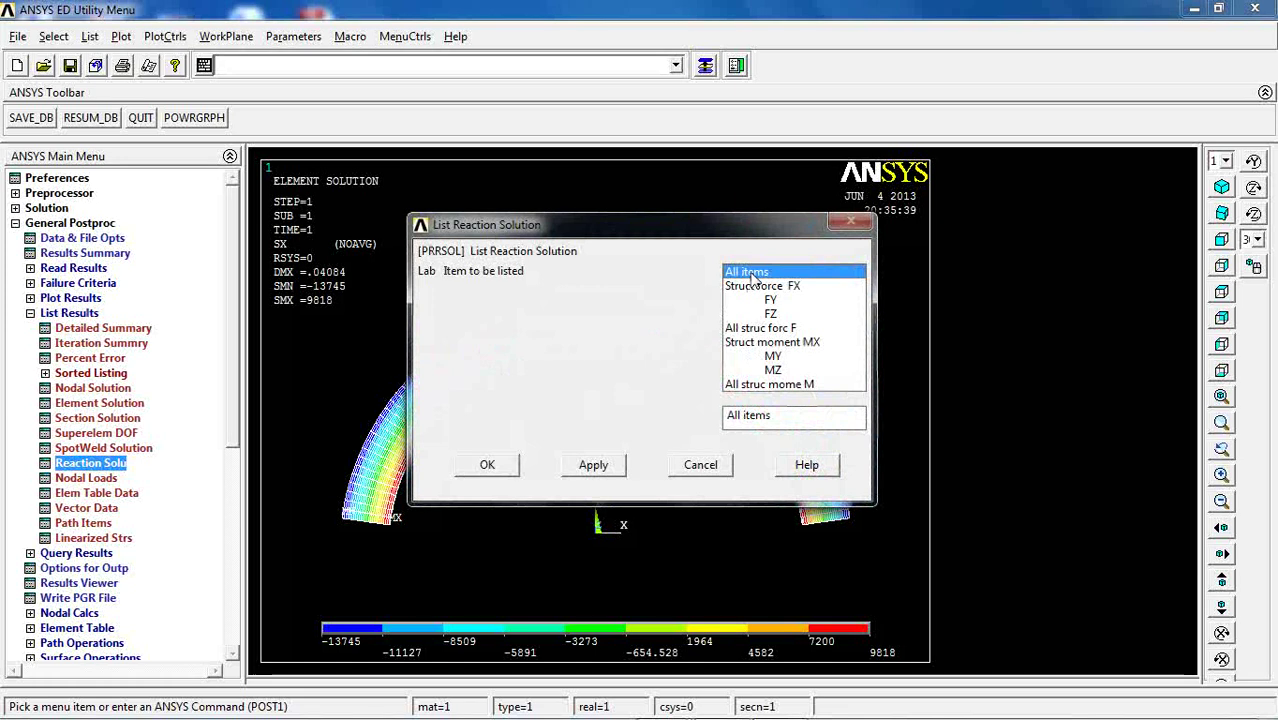
left_click(486, 464)
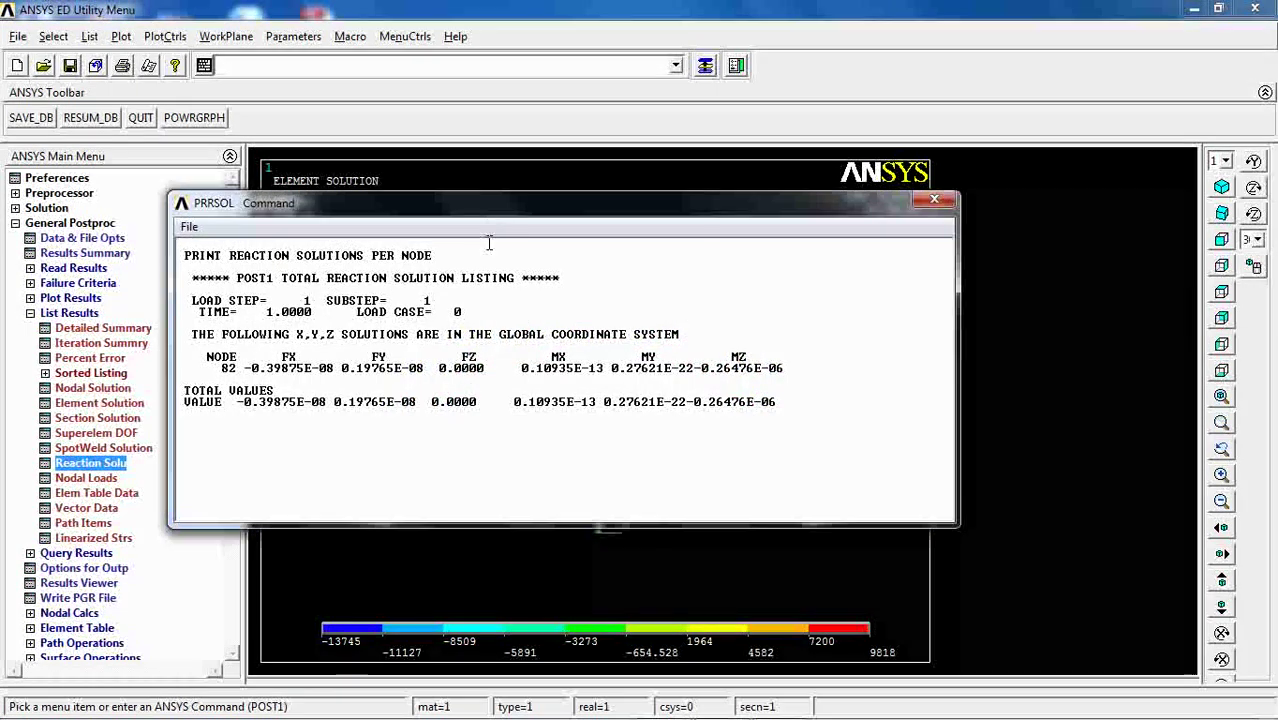
left_click_drag(494, 213, 876, 450)
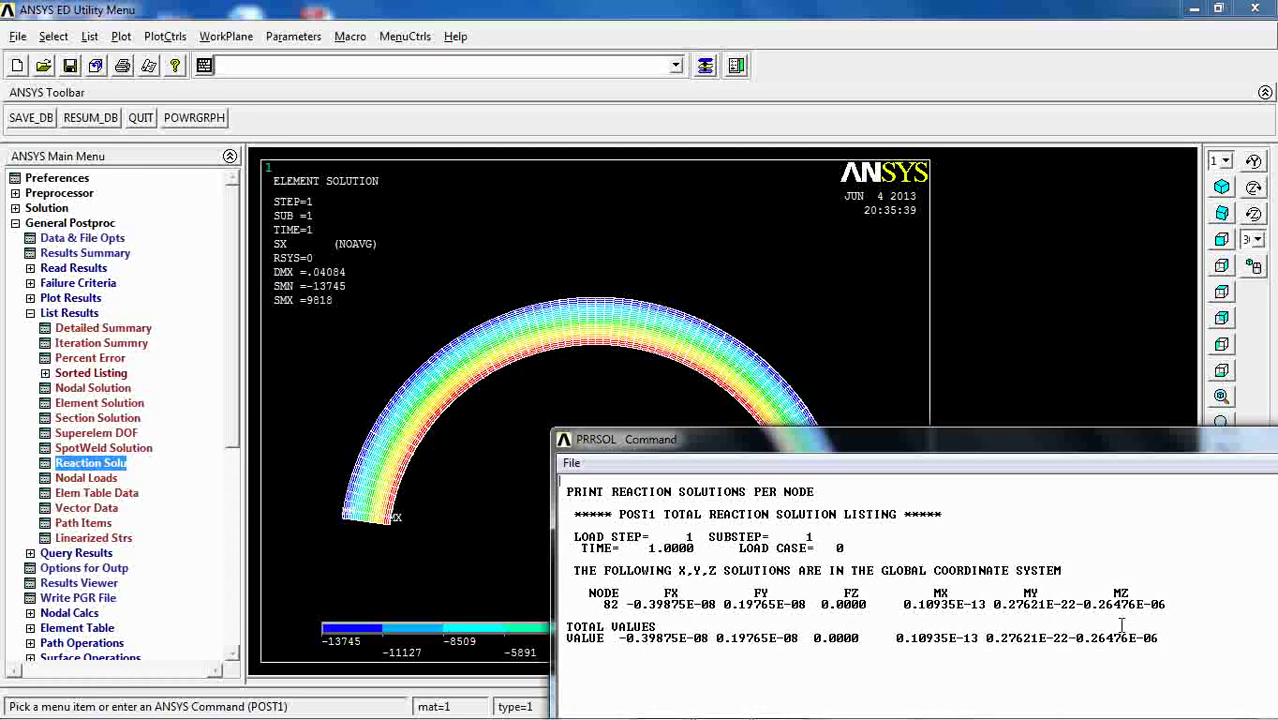
left_click_drag(989, 450, 716, 431)
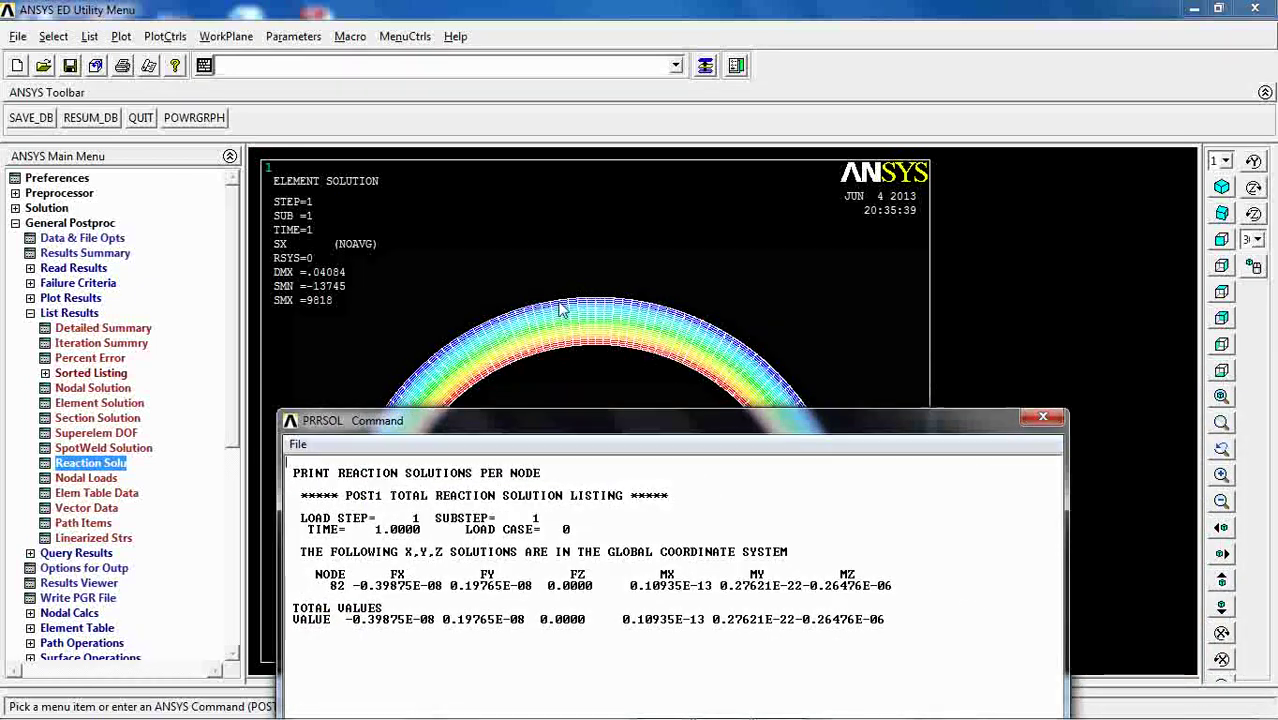
left_click_drag(660, 418, 700, 198)
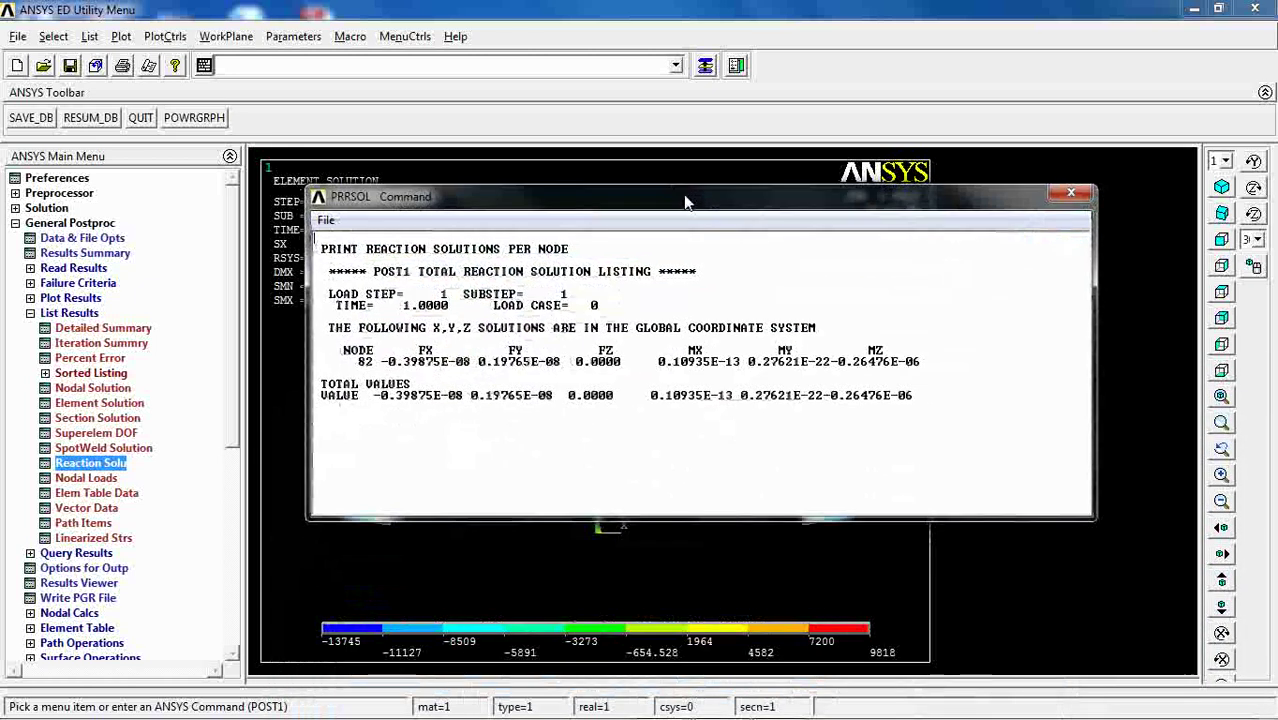
left_click(1072, 194)
left_click(70, 313)
left_click(68, 299)
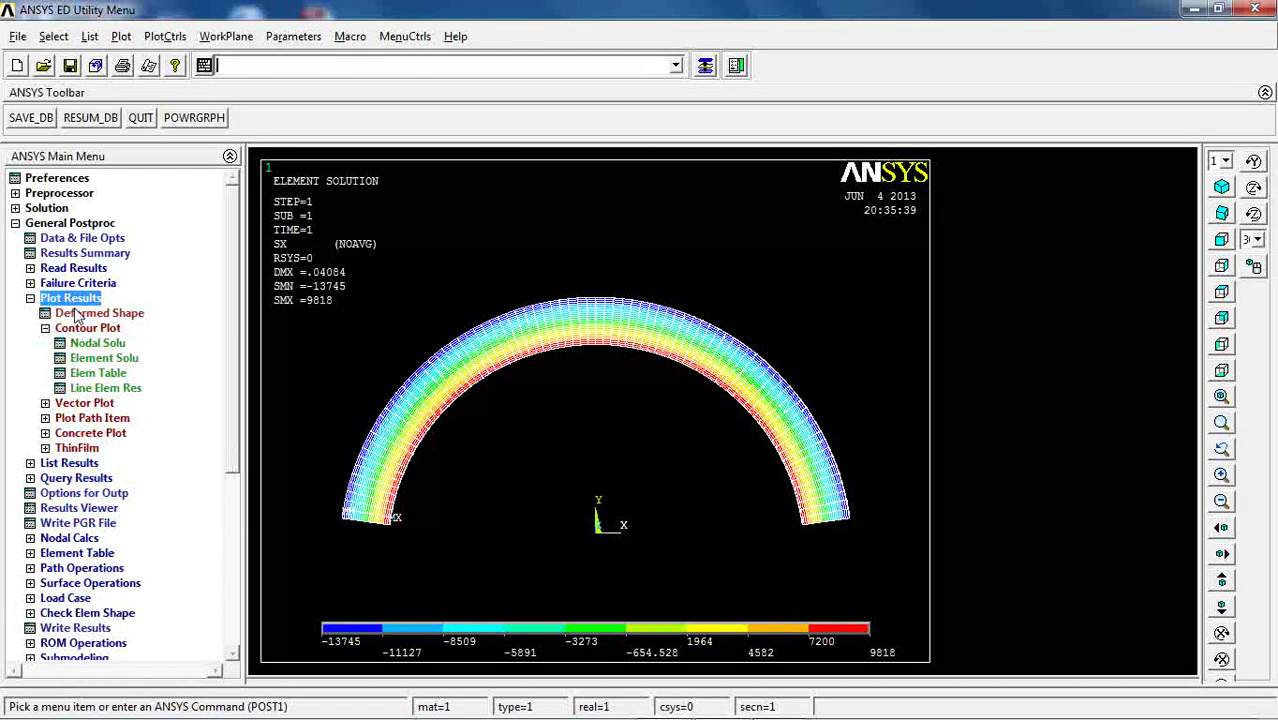